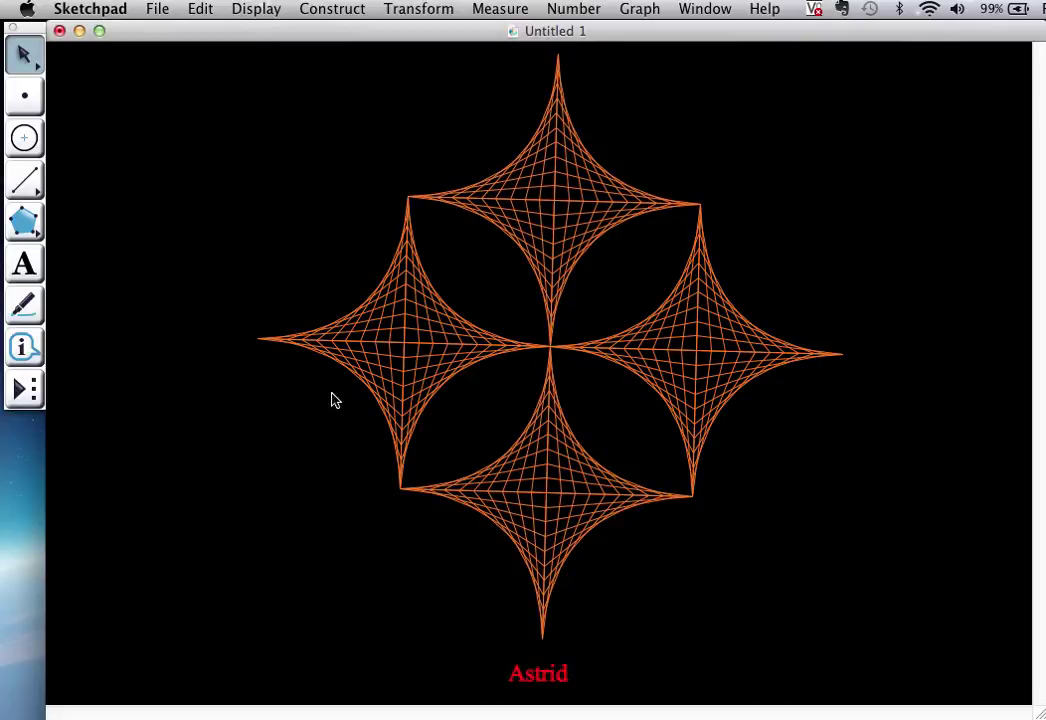
Add a blank second page to the Astrid document through Document Options and show it
left_click(156, 10)
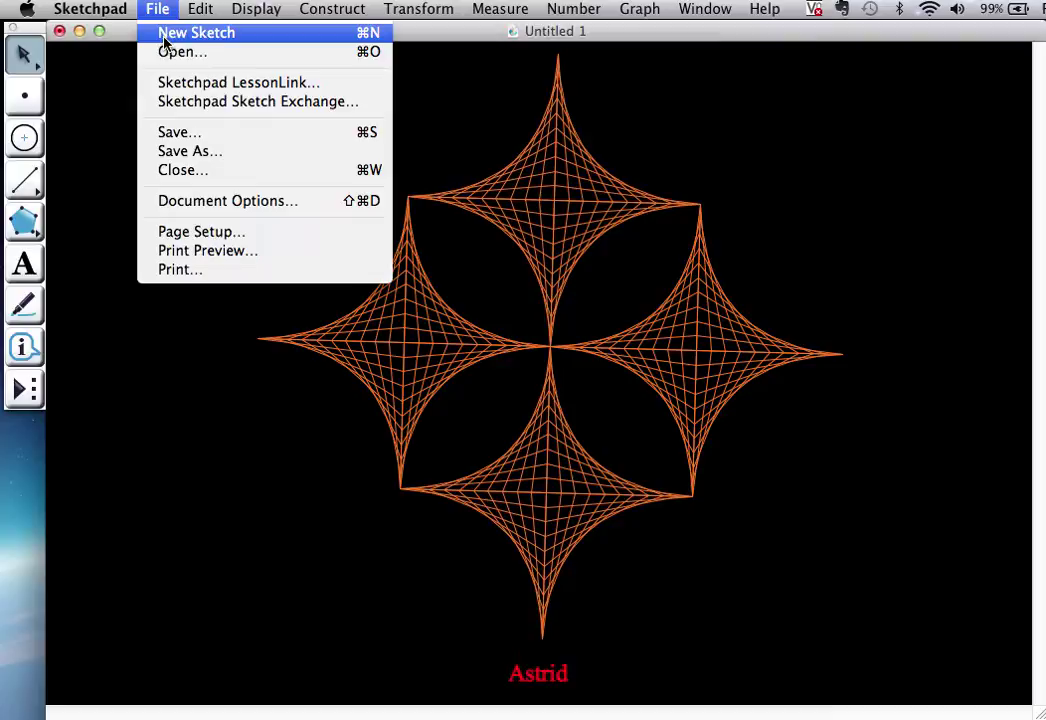
left_click(176, 206)
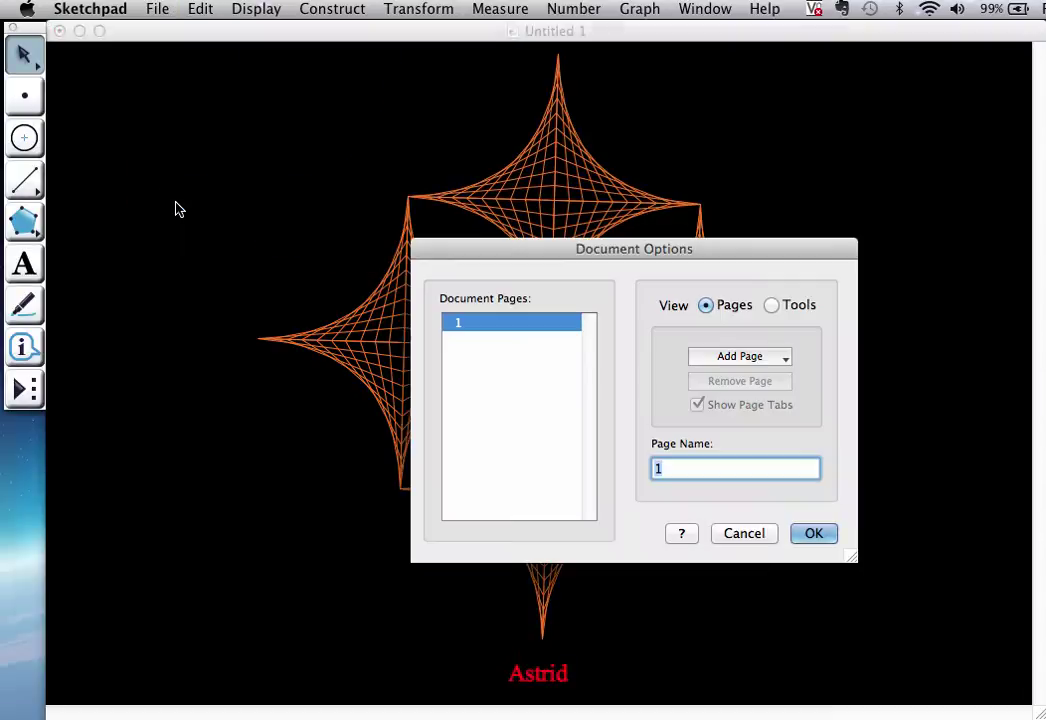
left_click(745, 358)
left_click(747, 375)
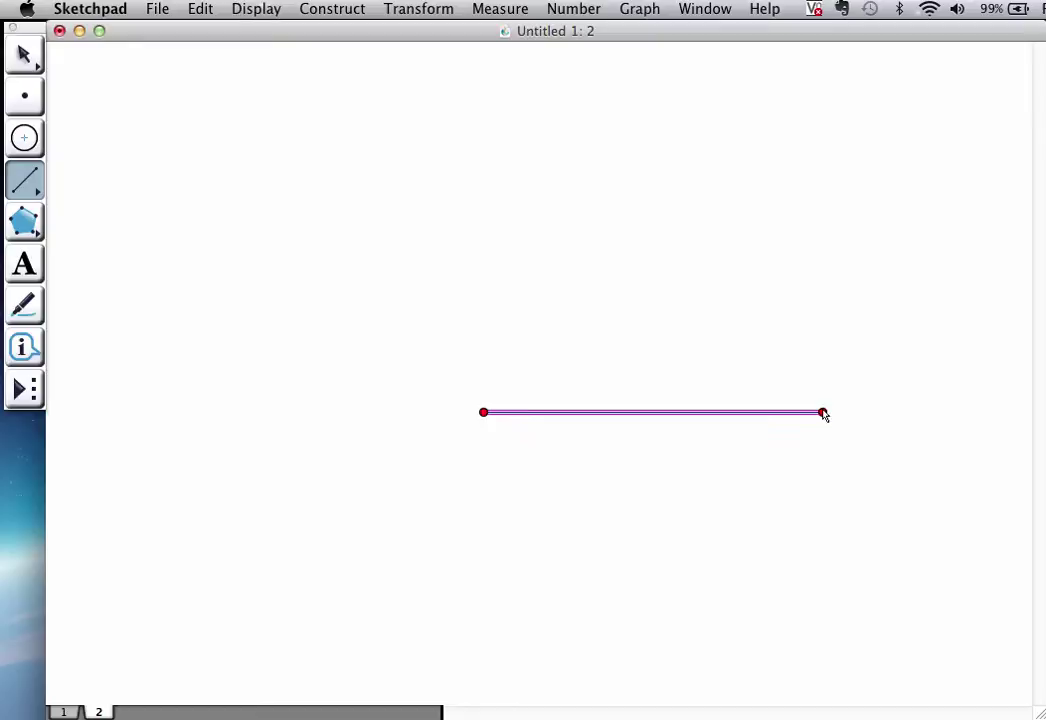
Mark the horizontal segment's left endpoint as the transformation centre
left_click(25, 57)
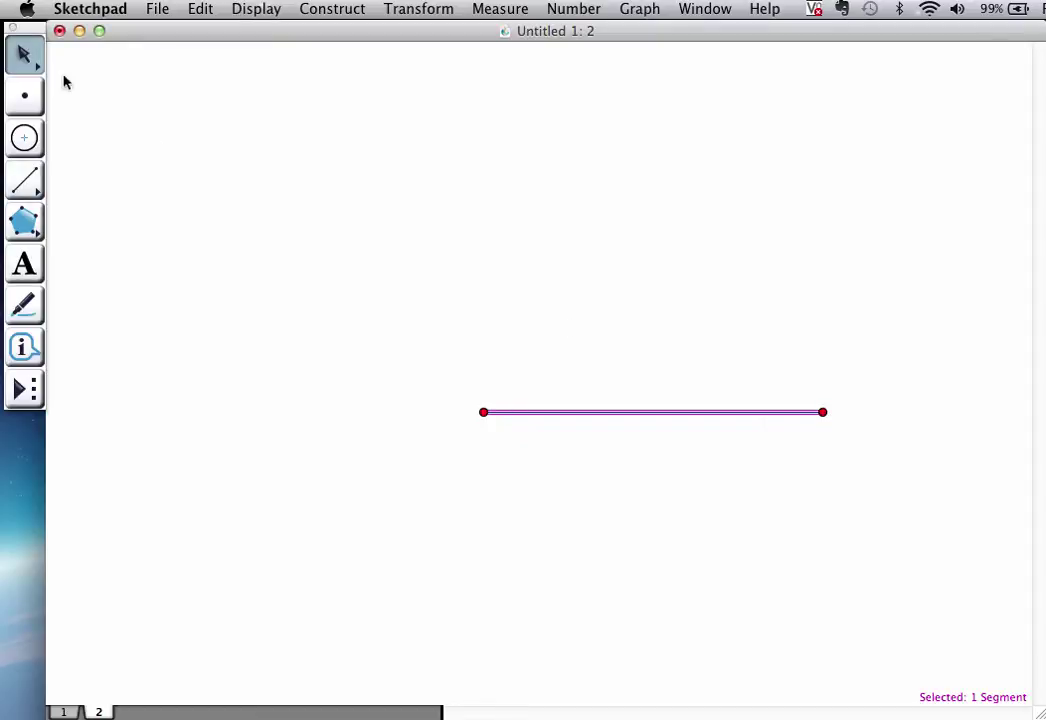
left_click(502, 425)
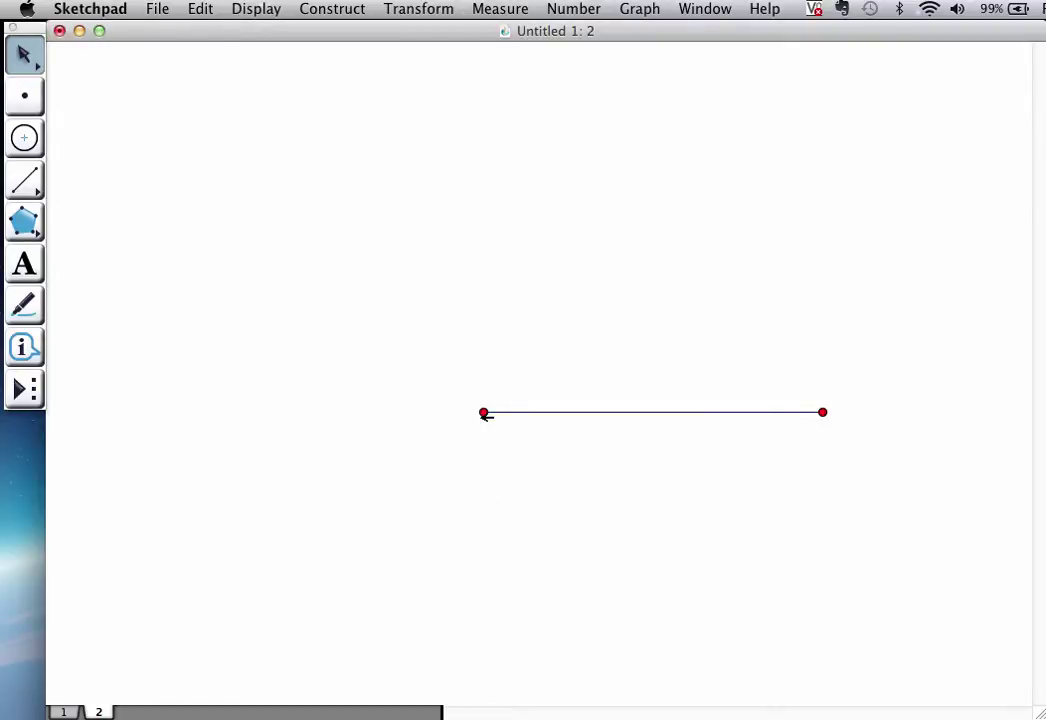
left_click(418, 9)
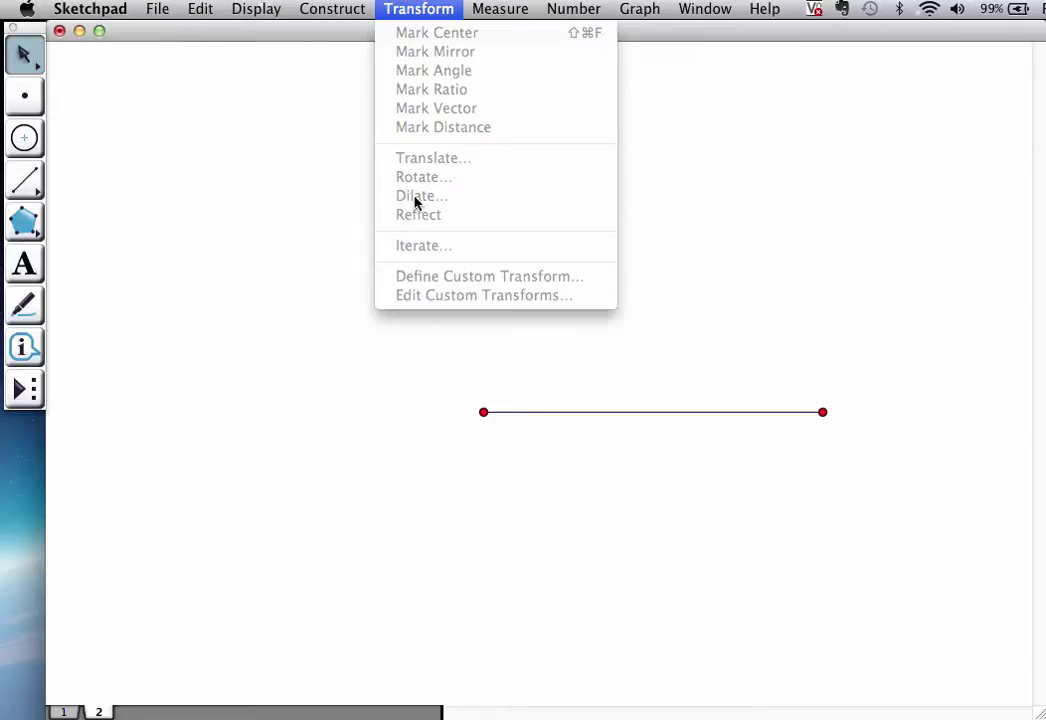
left_click(285, 262)
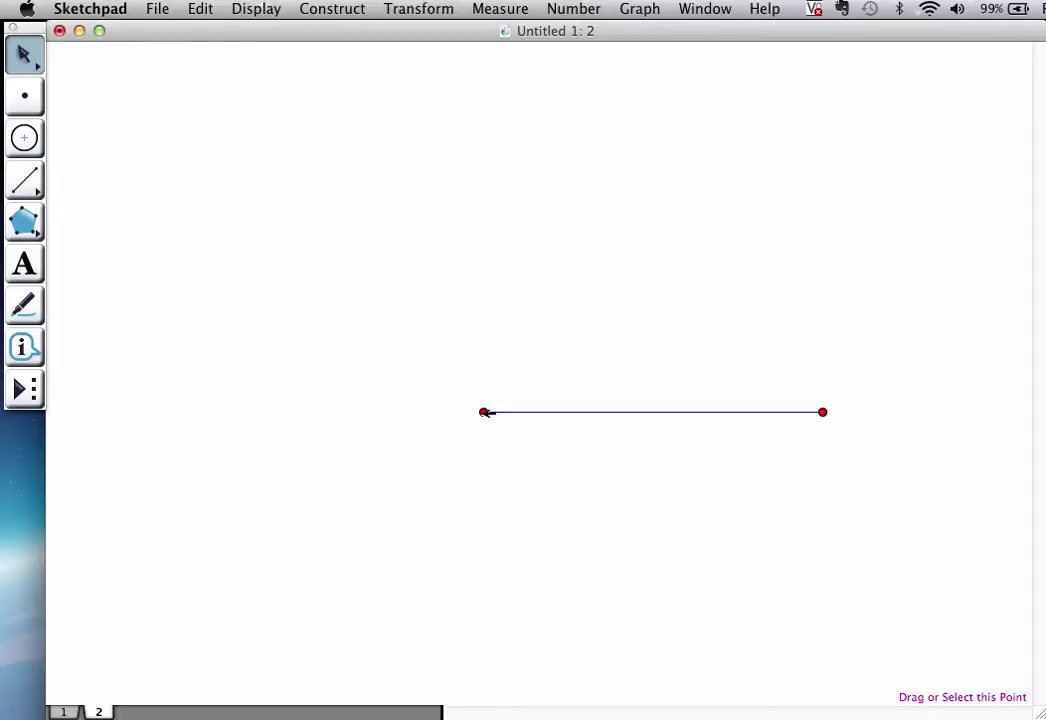
left_click(484, 412)
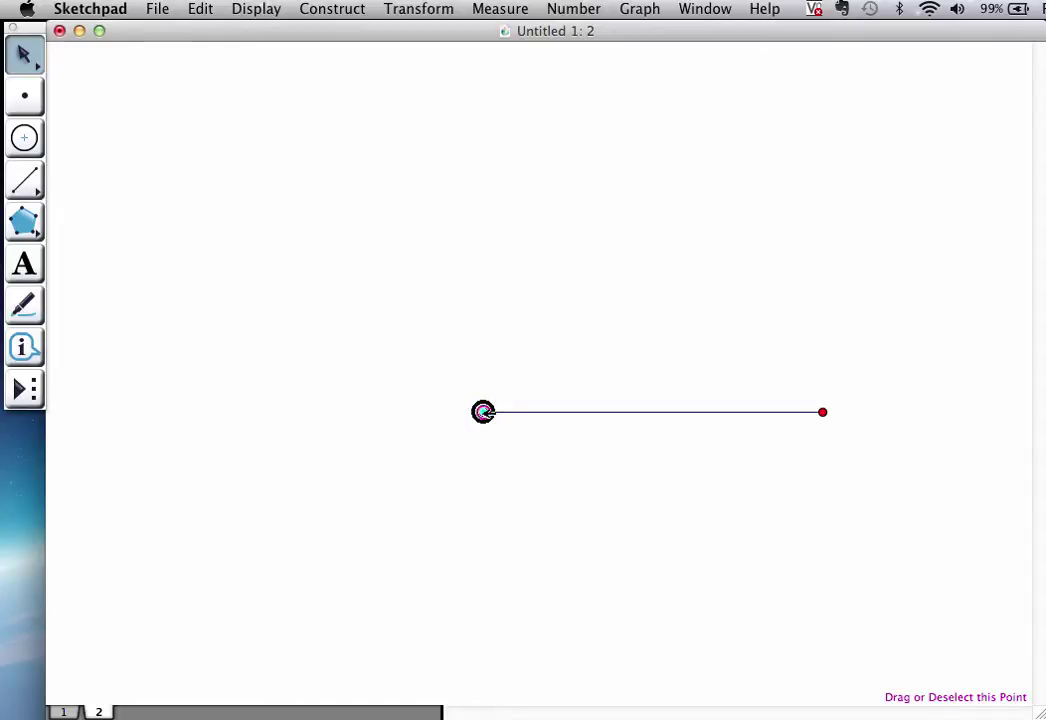
left_click(484, 412)
left_click(484, 412)
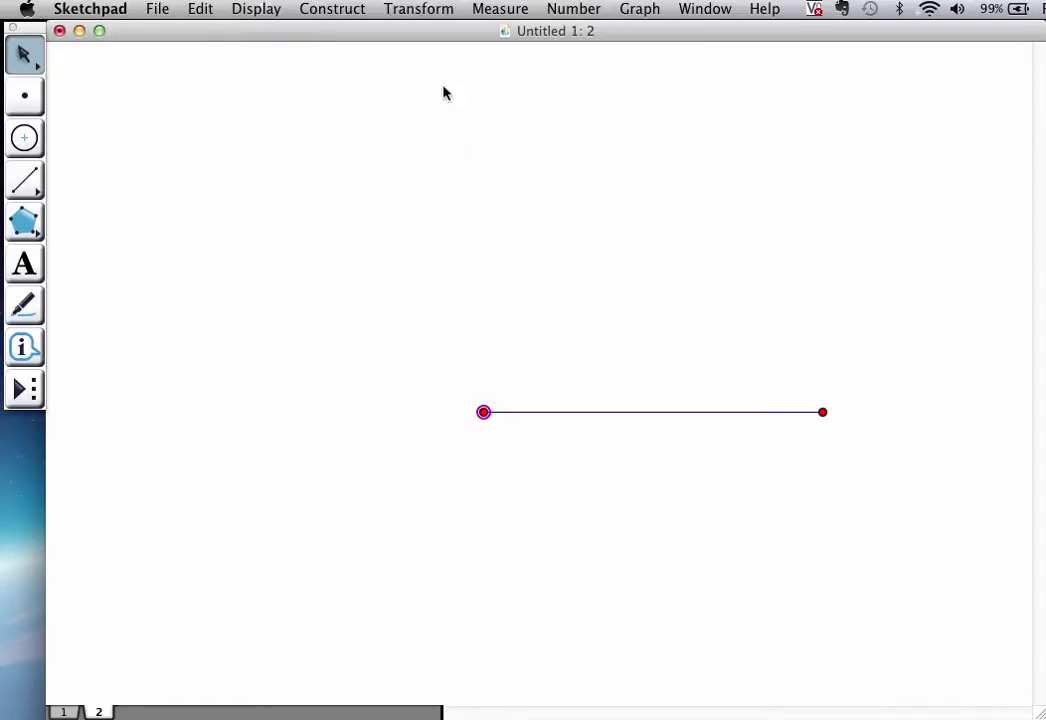
left_click(441, 14)
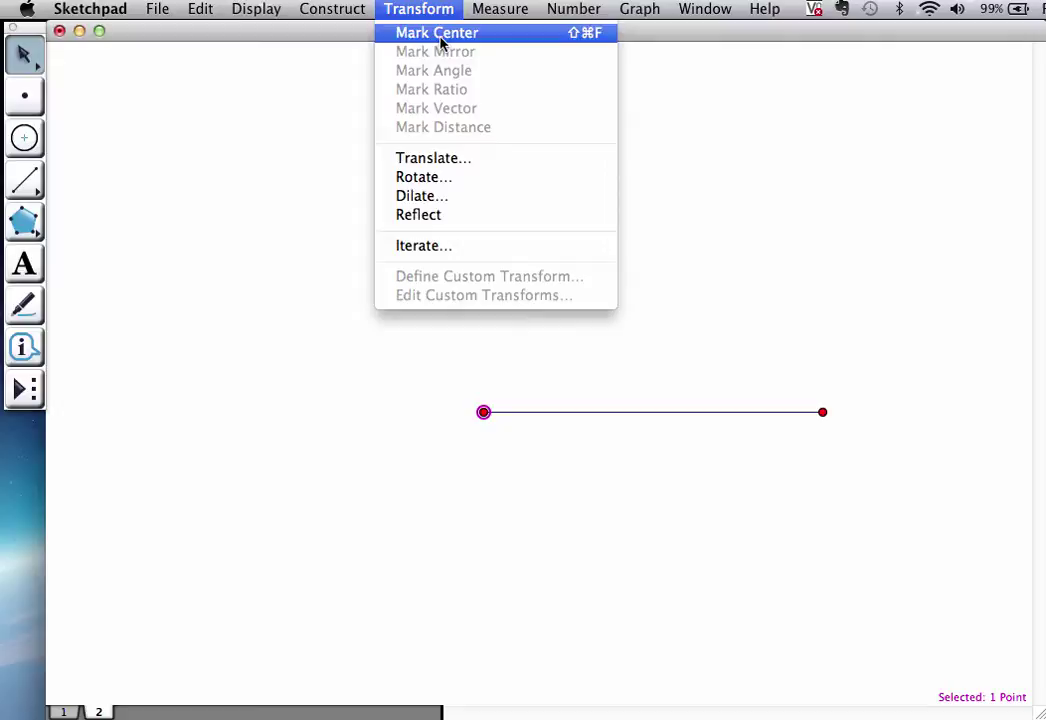
left_click(441, 33)
Select the segment's right endpoint and bring up the Transform menu to dilate it
left_click(883, 355)
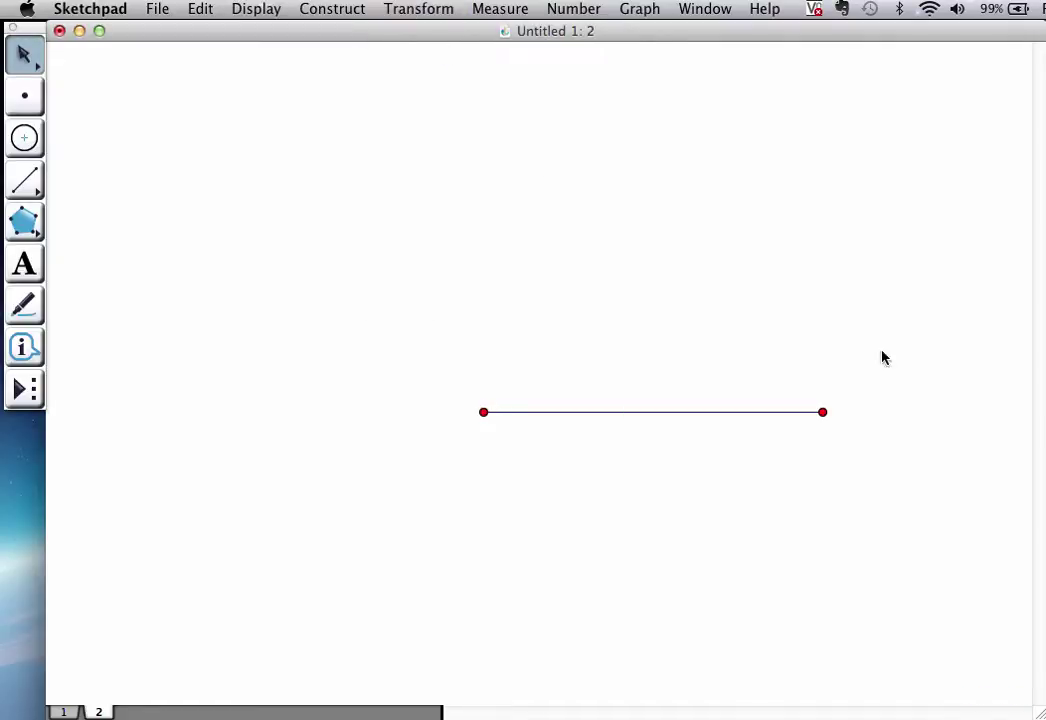
left_click(823, 412)
left_click(424, 12)
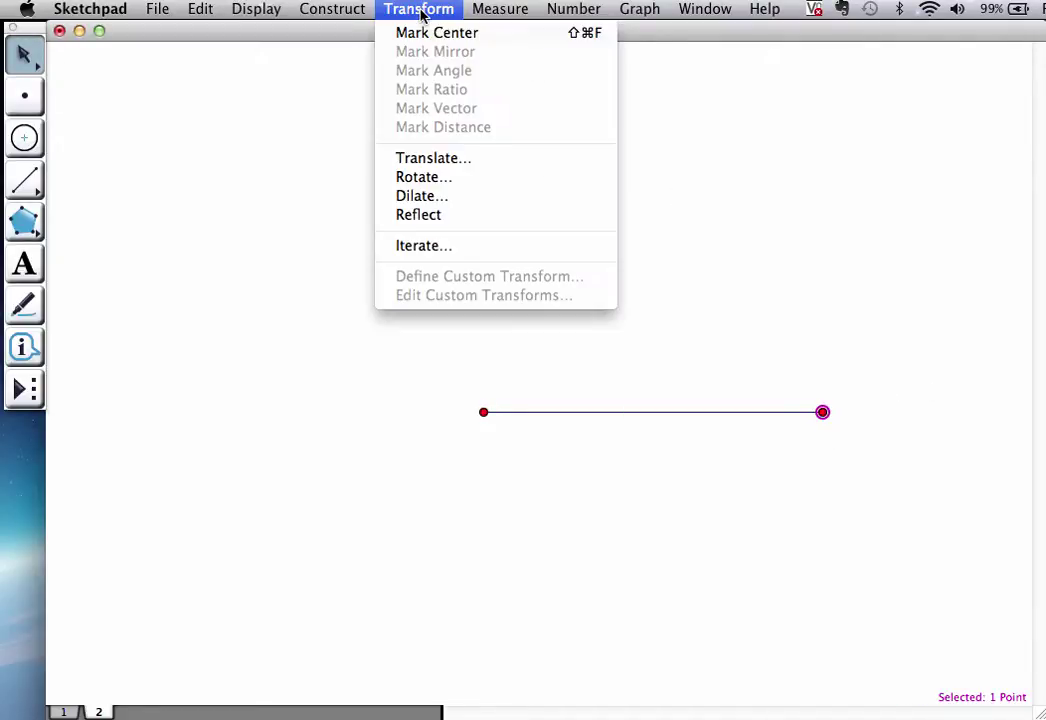
Dilate the right endpoint by 1.0/10.0 about the left endpoint, then reselect the right endpoint
left_click(429, 197)
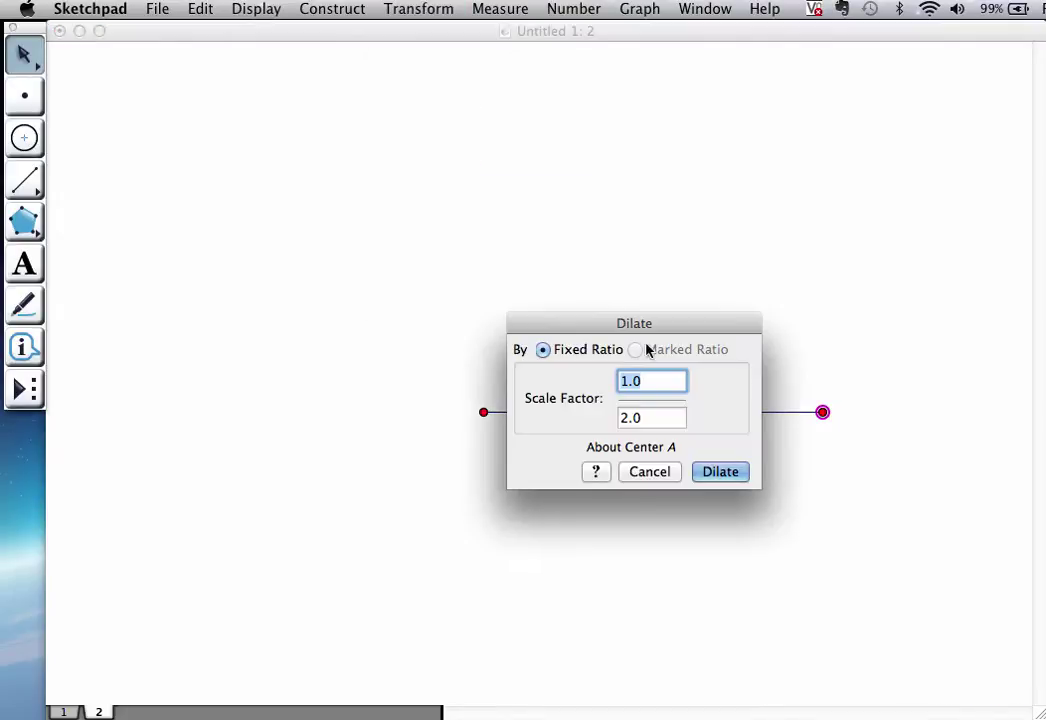
left_click_drag(652, 325, 631, 99)
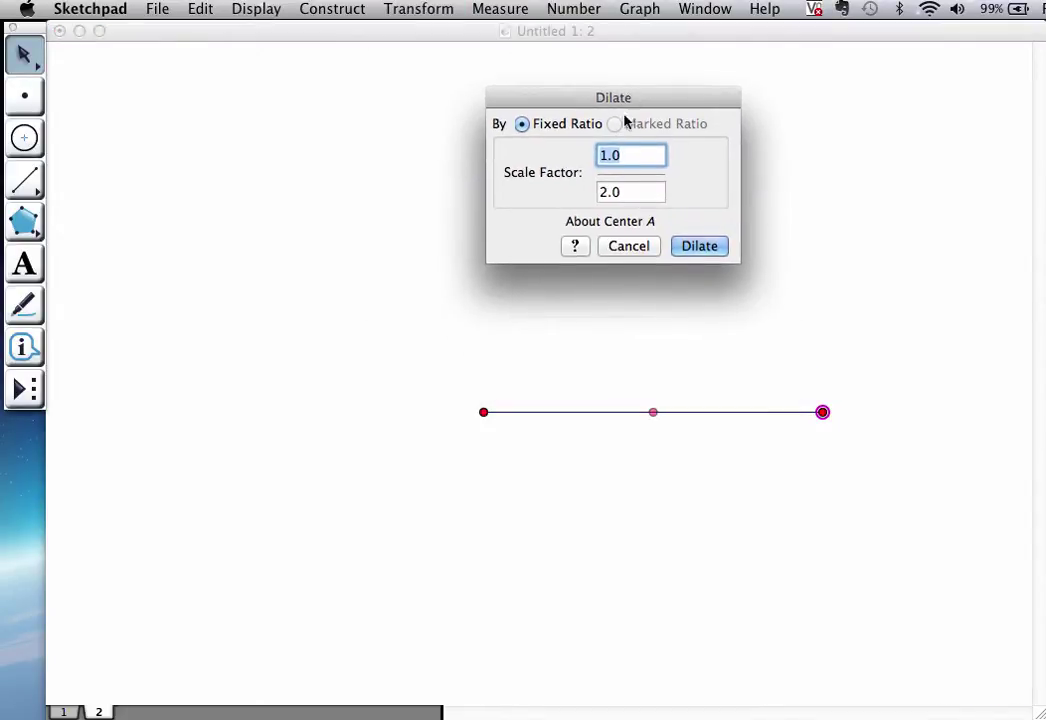
left_click(628, 193)
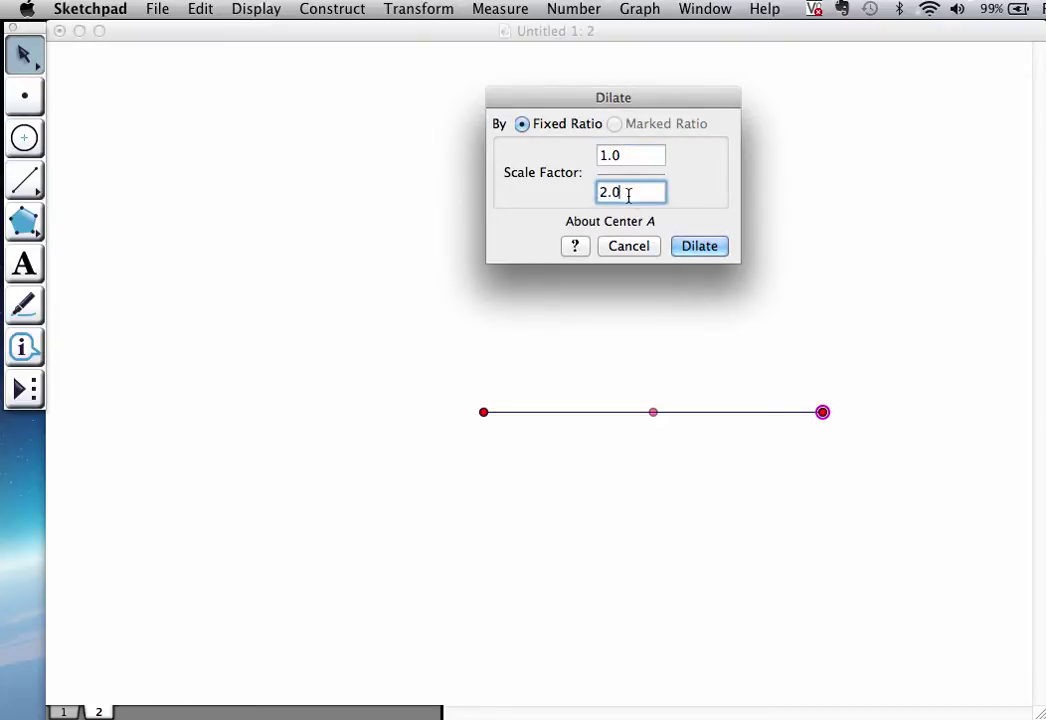
left_click_drag(628, 193, 591, 191)
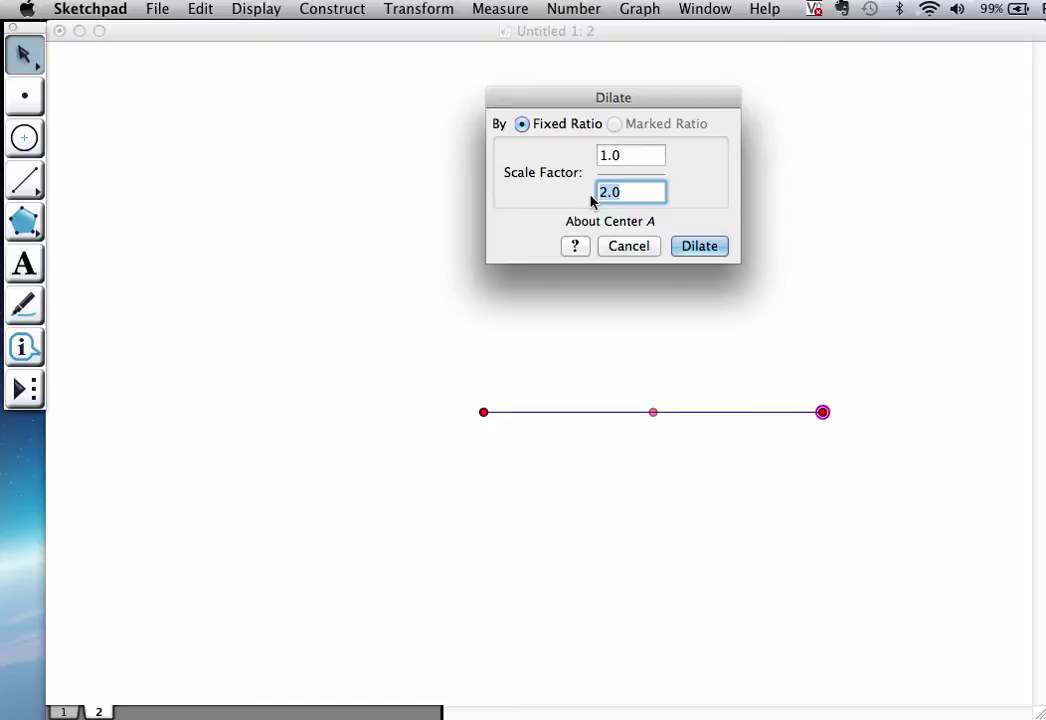
type("10")
left_click(716, 248)
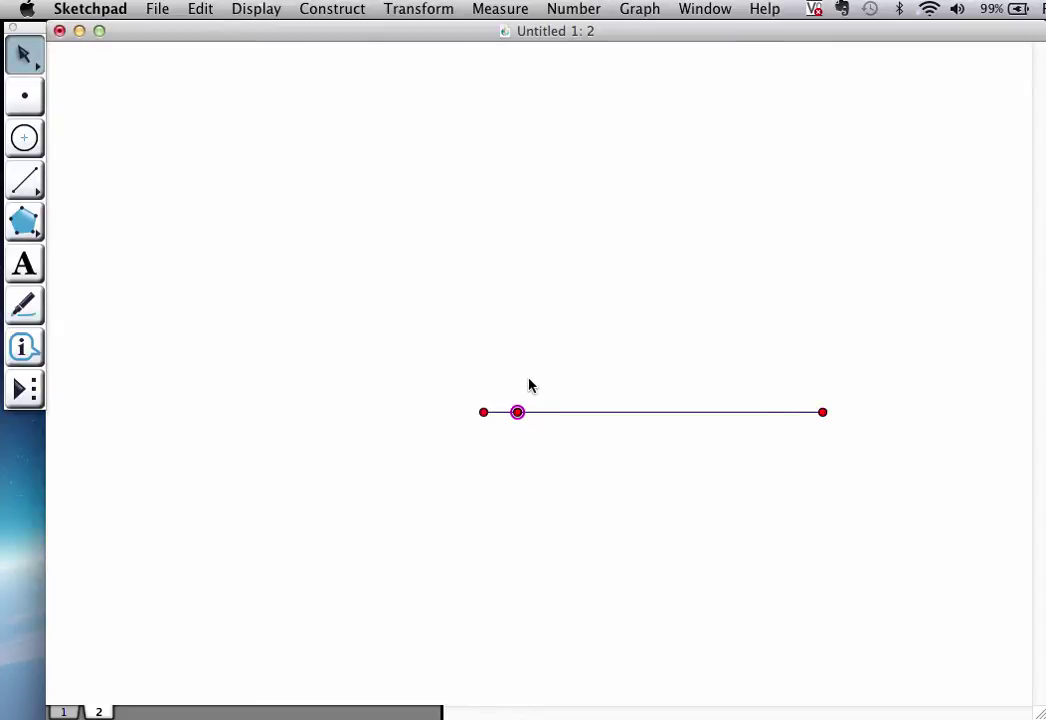
left_click(636, 289)
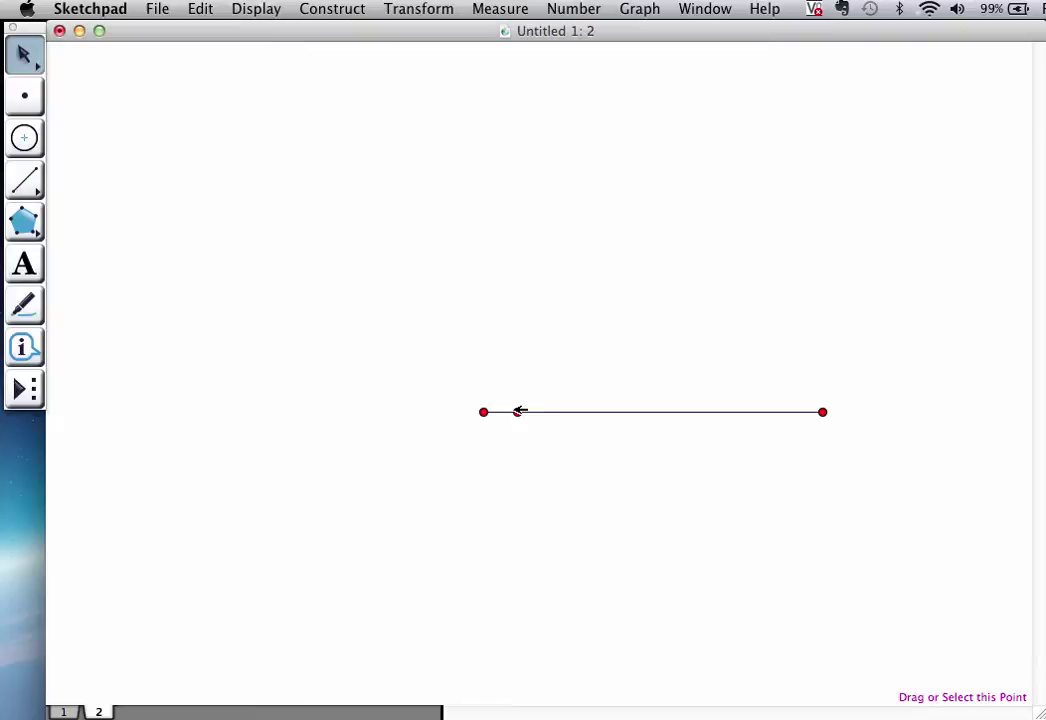
left_click(826, 412)
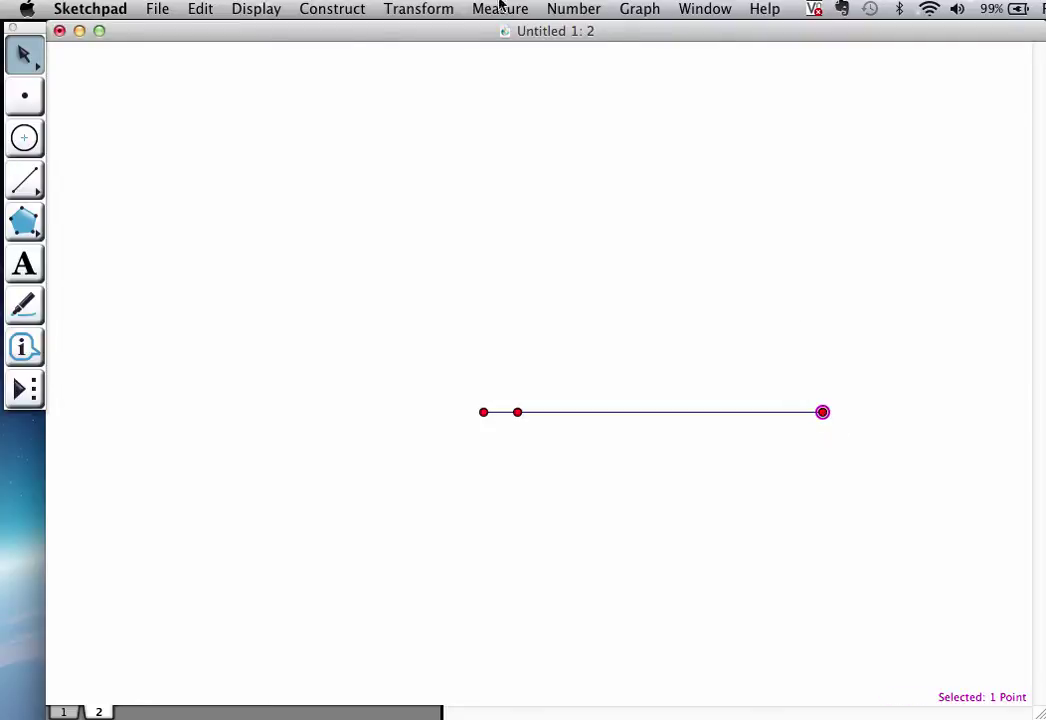
Dilate the right endpoint by 2/10 and 3/10 to add points at two and three tenths
left_click(424, 12)
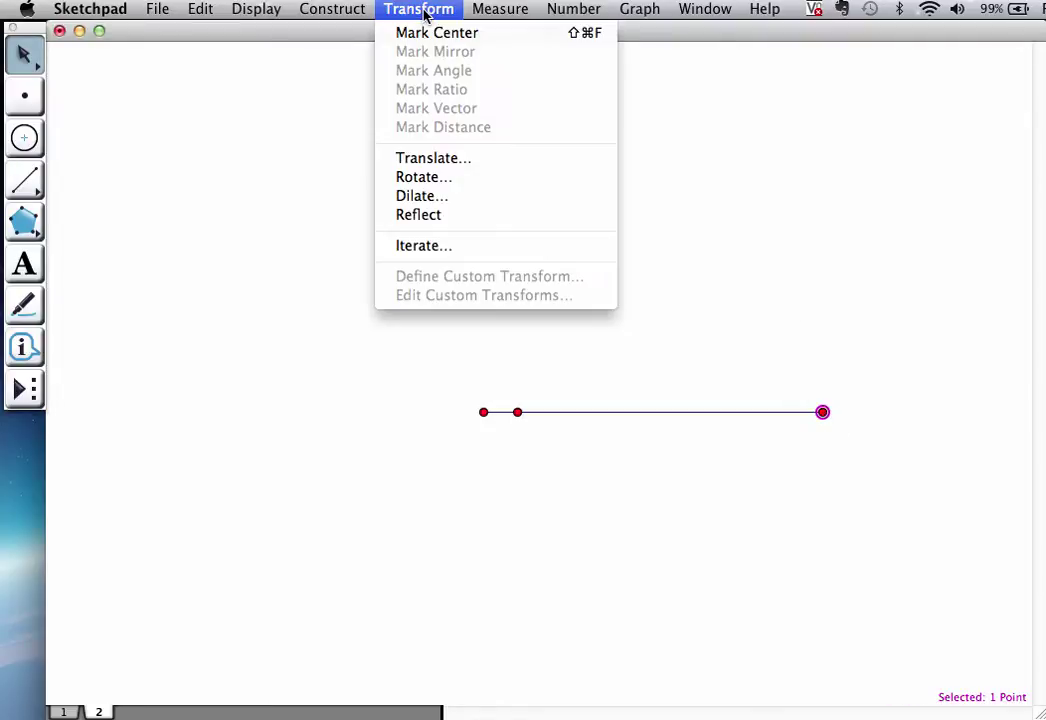
left_click(433, 198)
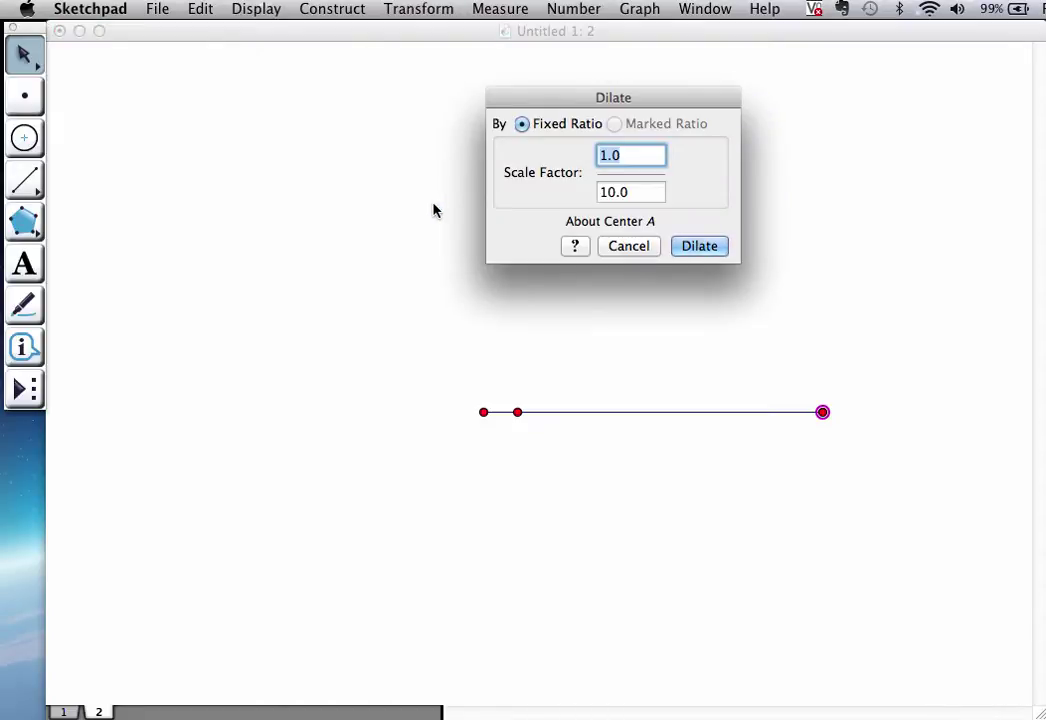
type("2")
left_click(700, 248)
left_click(726, 315)
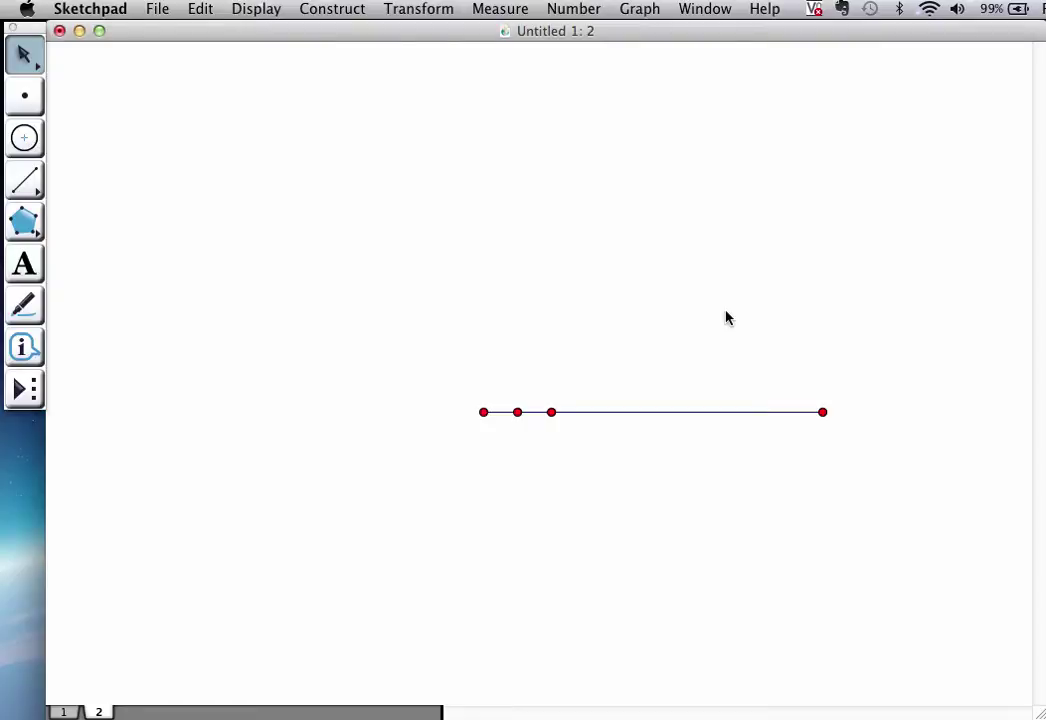
left_click(822, 411)
left_click(446, 9)
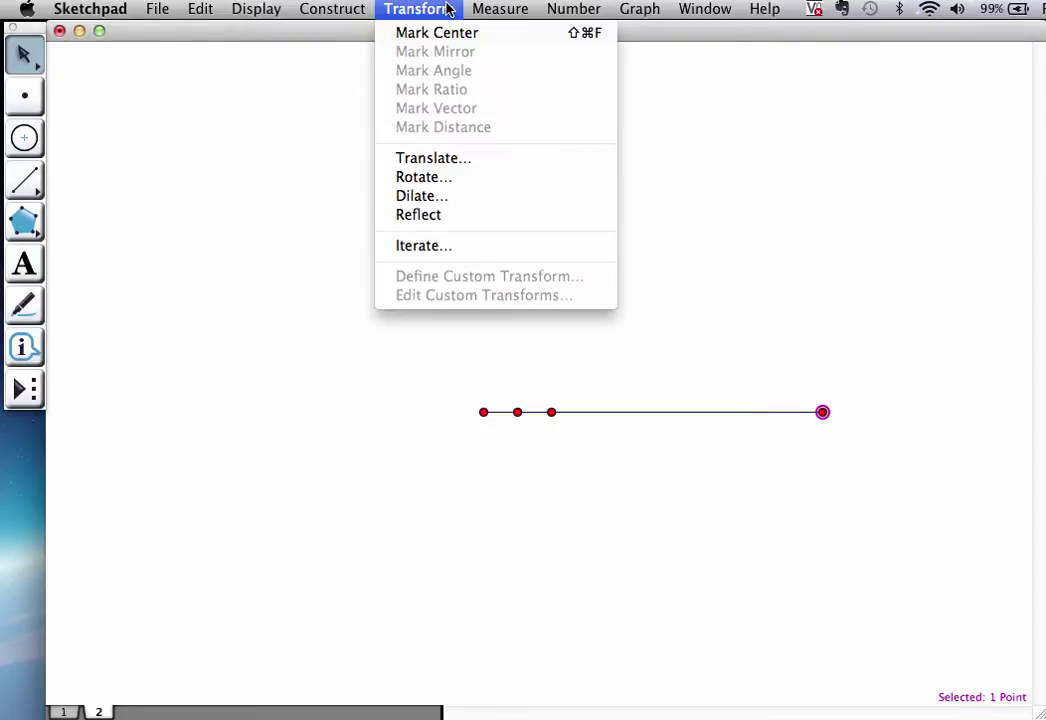
left_click(446, 198)
type("3")
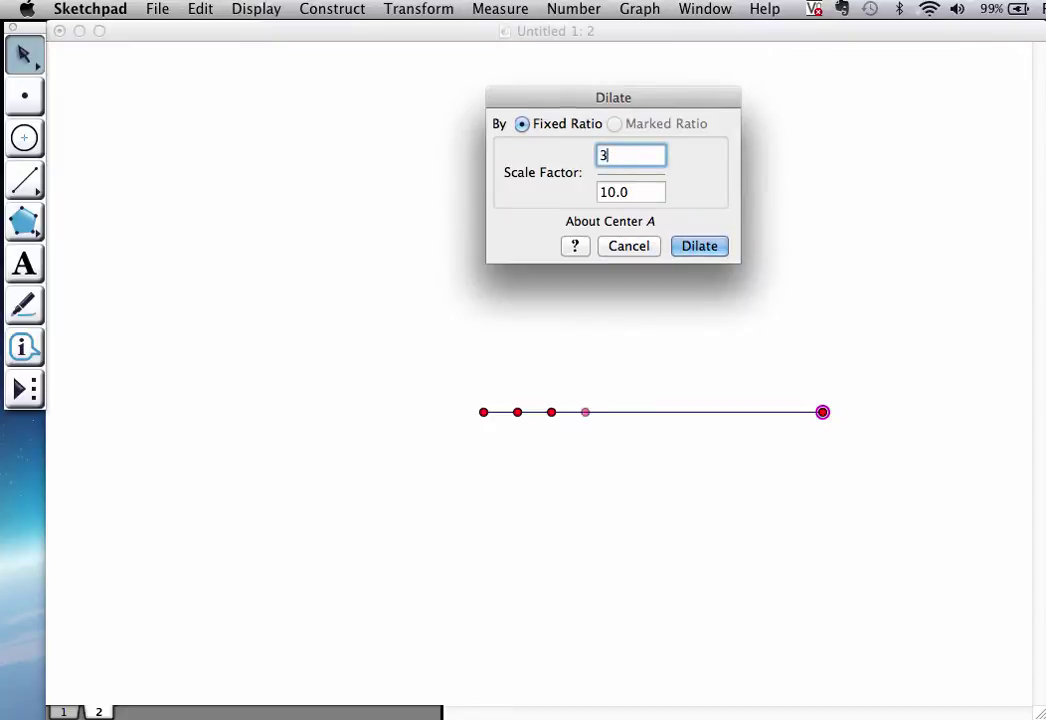
key("Return")
left_click(805, 309)
Add points at four and five tenths with 4/10 and 5/10 dilations of the right endpoint
left_click(826, 412)
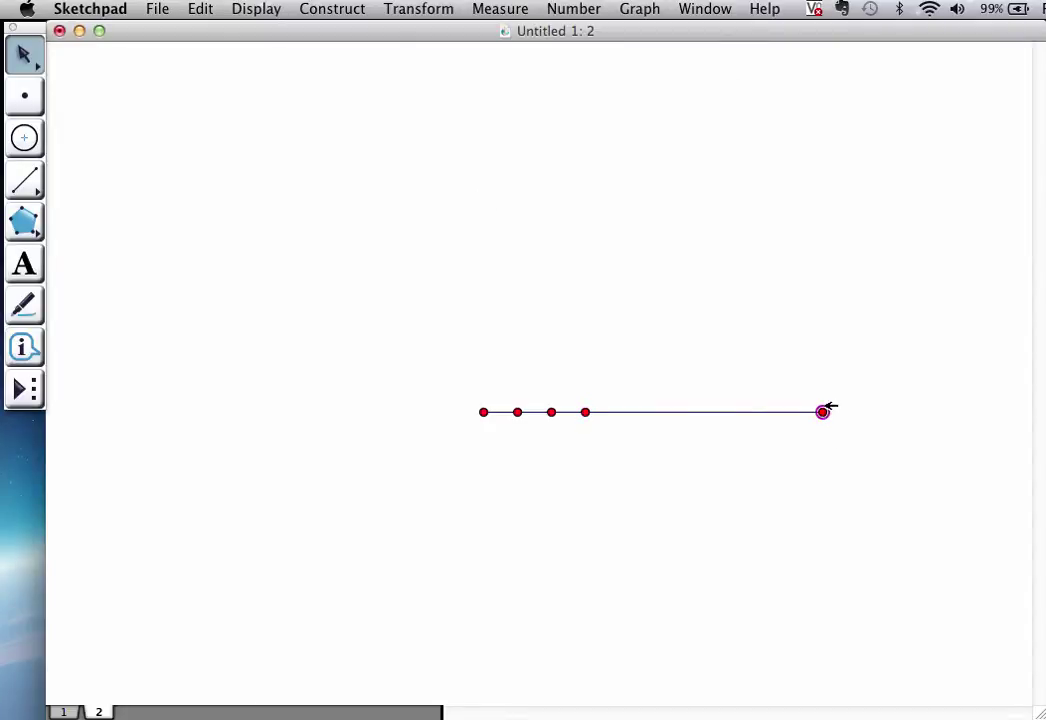
left_click(442, 9)
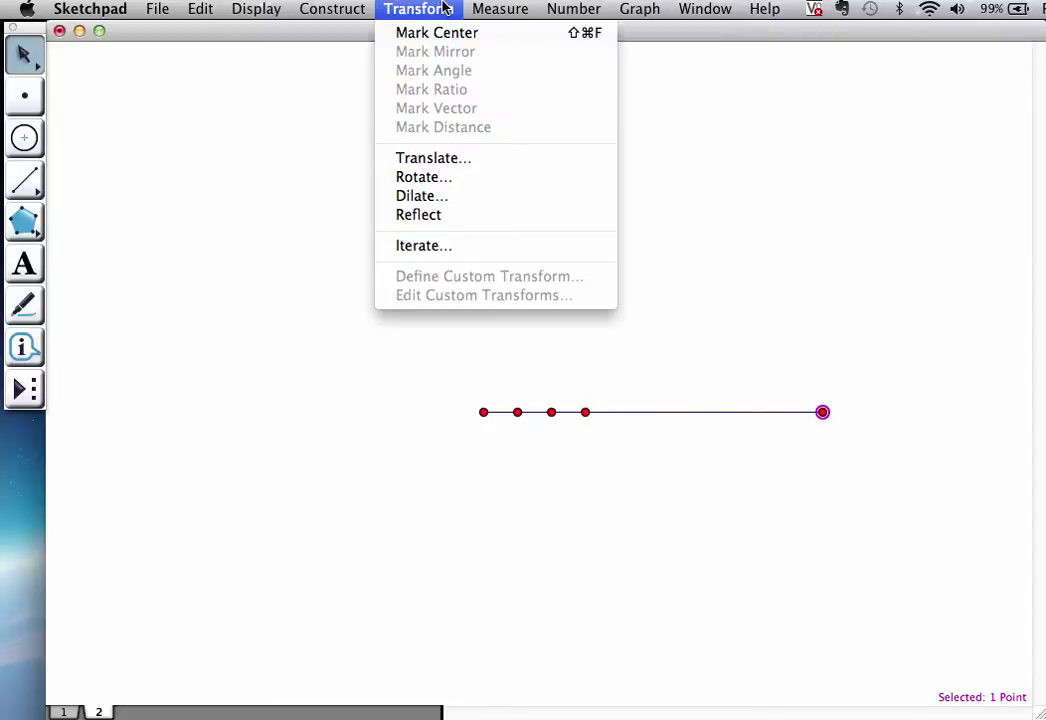
left_click(452, 195)
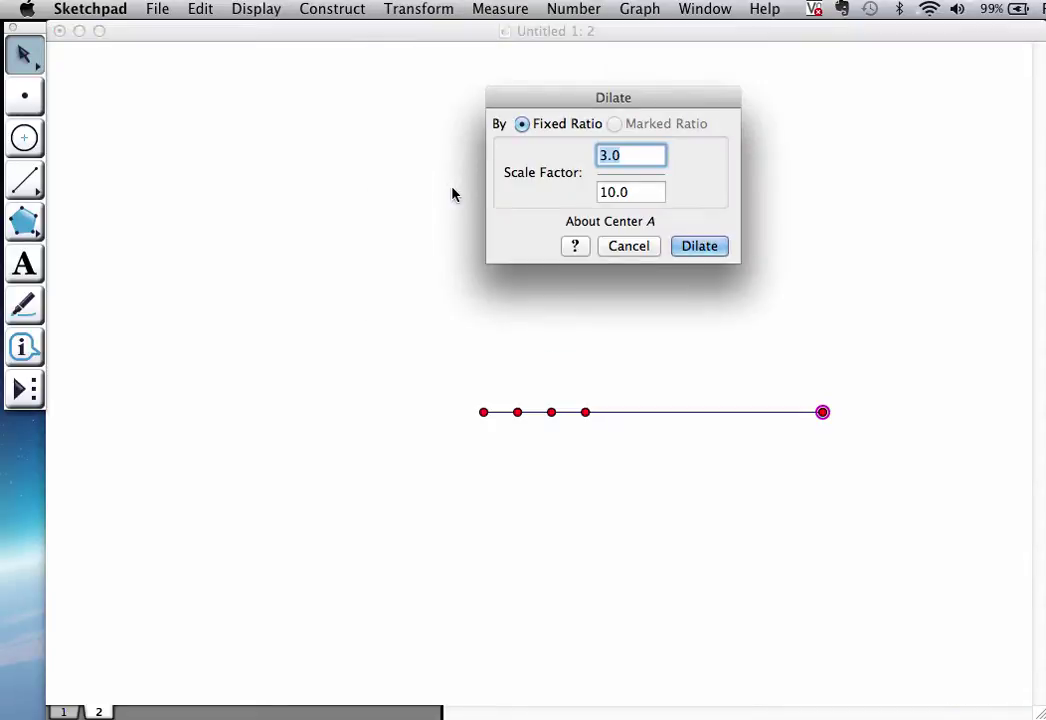
type("4")
key("Return")
left_click(695, 292)
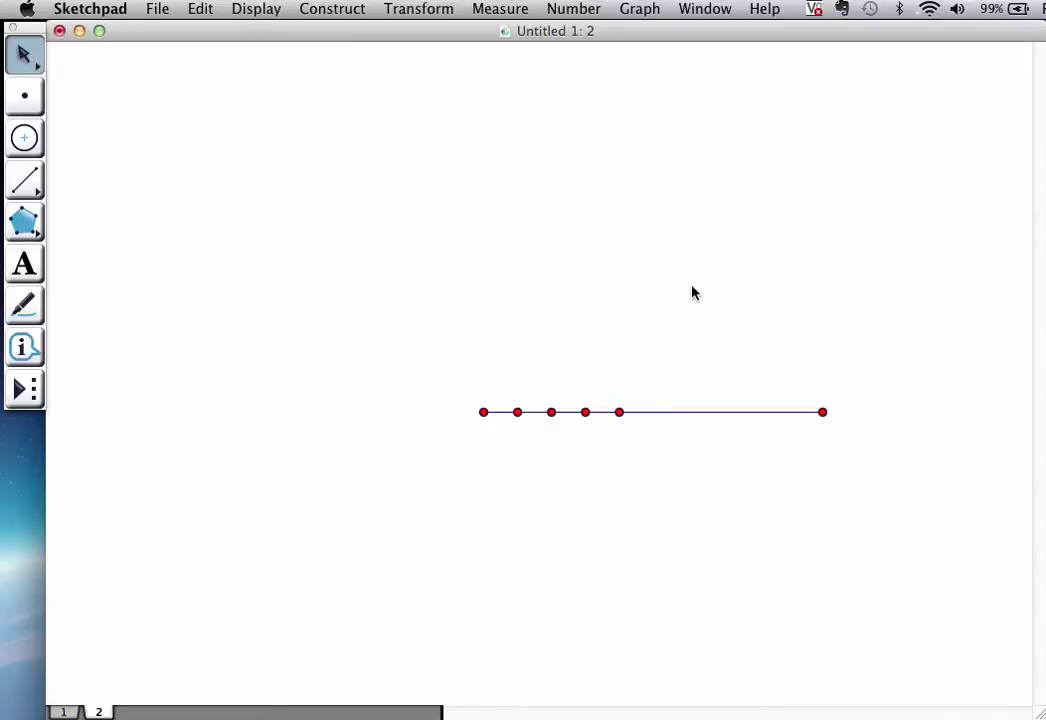
left_click(823, 412)
left_click(410, 8)
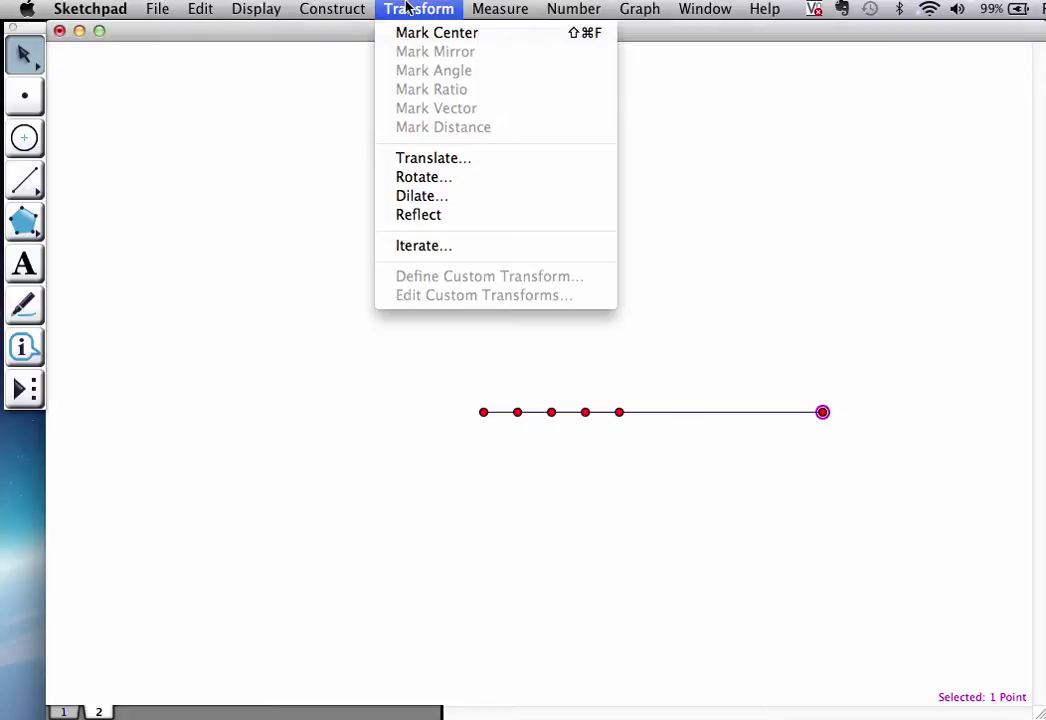
left_click(427, 196)
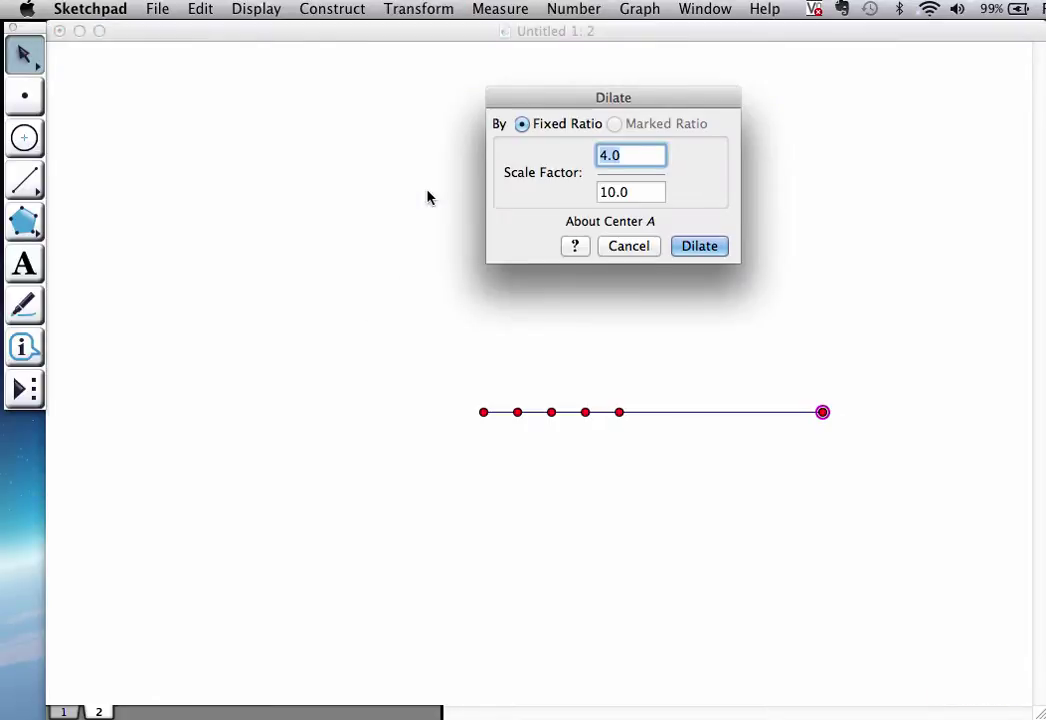
type("5")
left_click(708, 250)
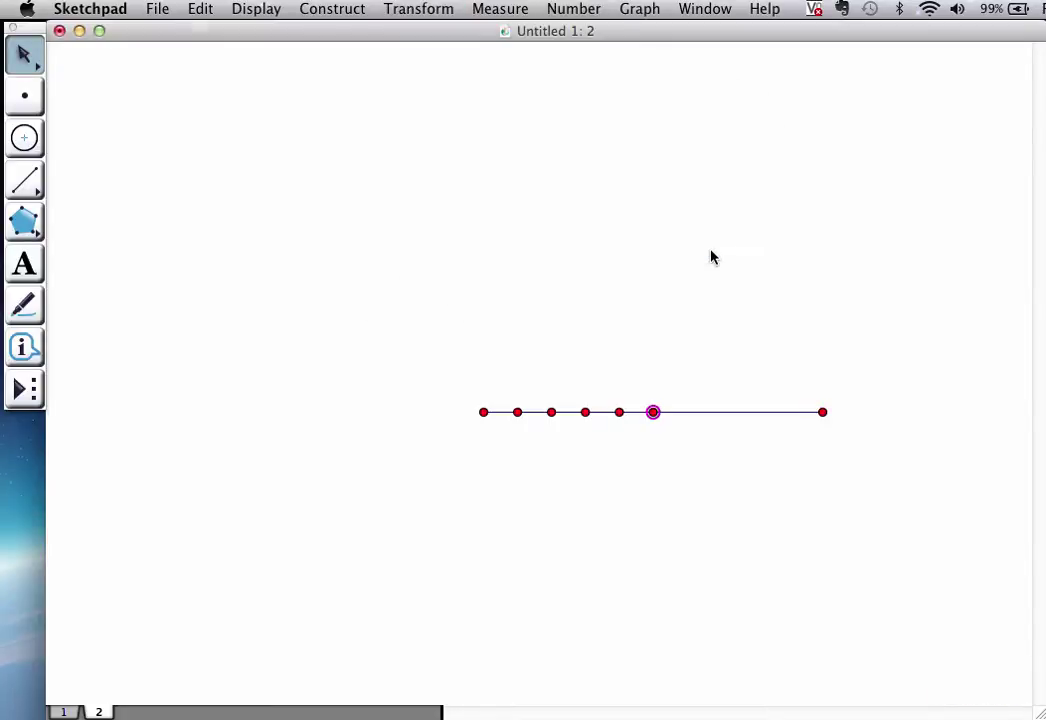
Add points at six and seven tenths with 6/10 and 7/10 dilations
left_click(822, 412)
left_click(418, 9)
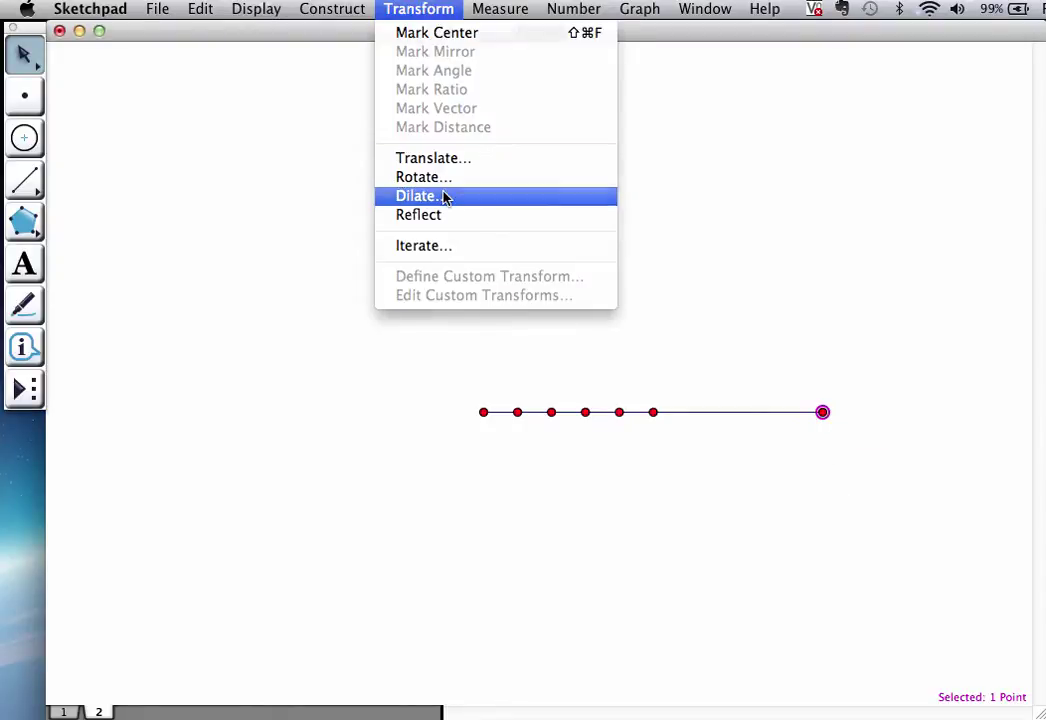
left_click(446, 197)
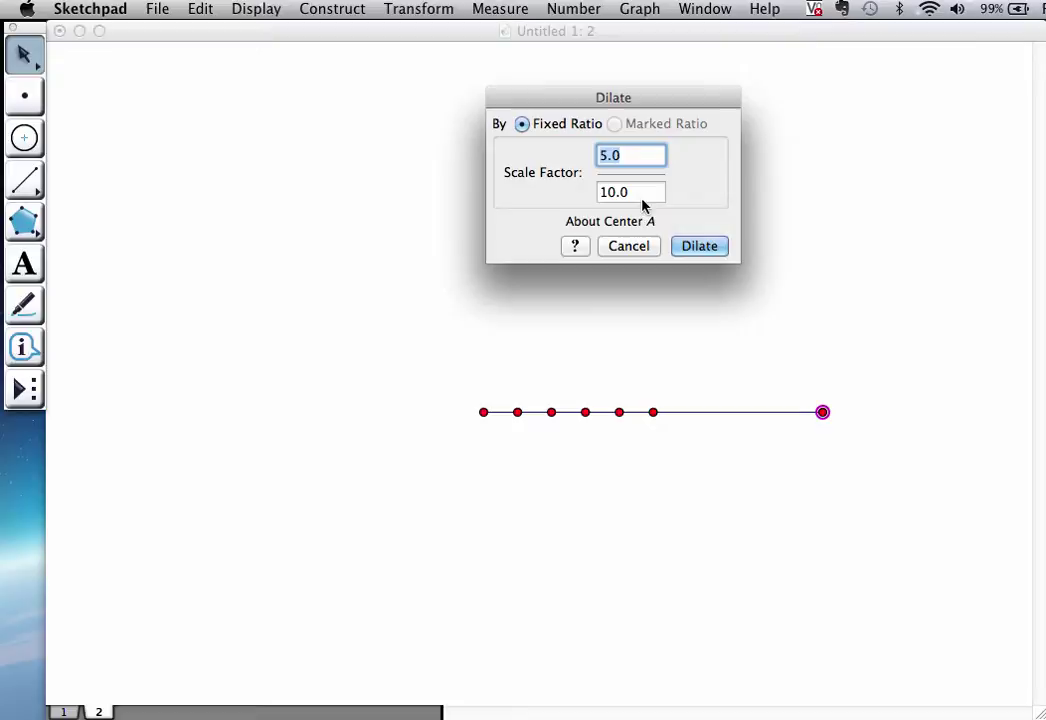
type("6")
left_click(699, 251)
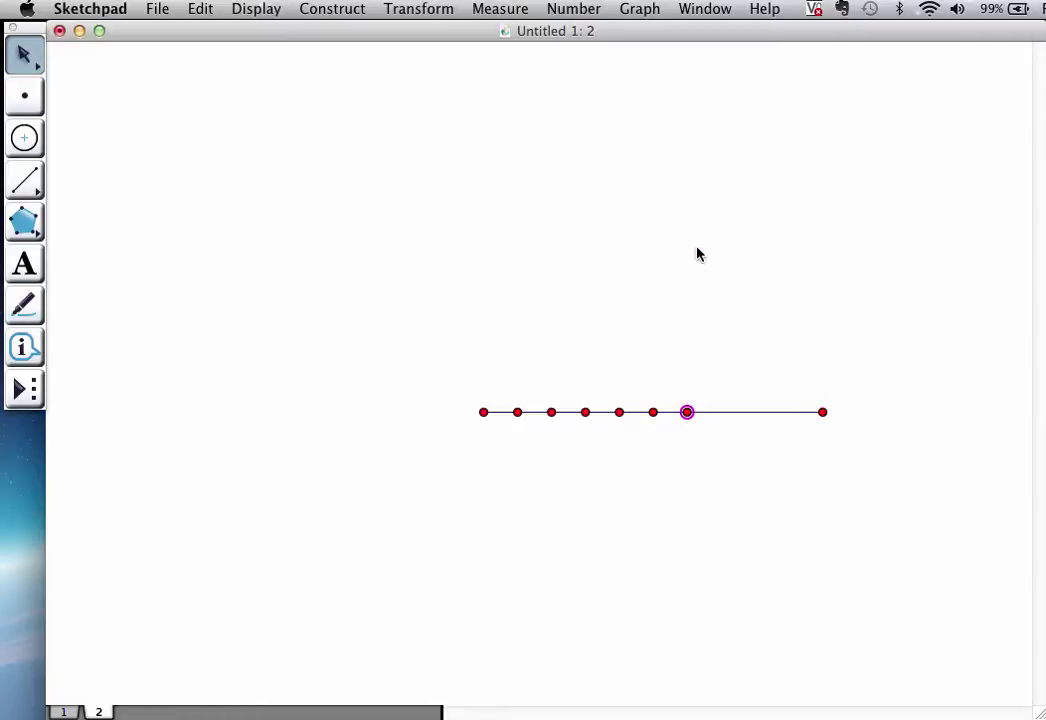
left_click(822, 412)
left_click(418, 9)
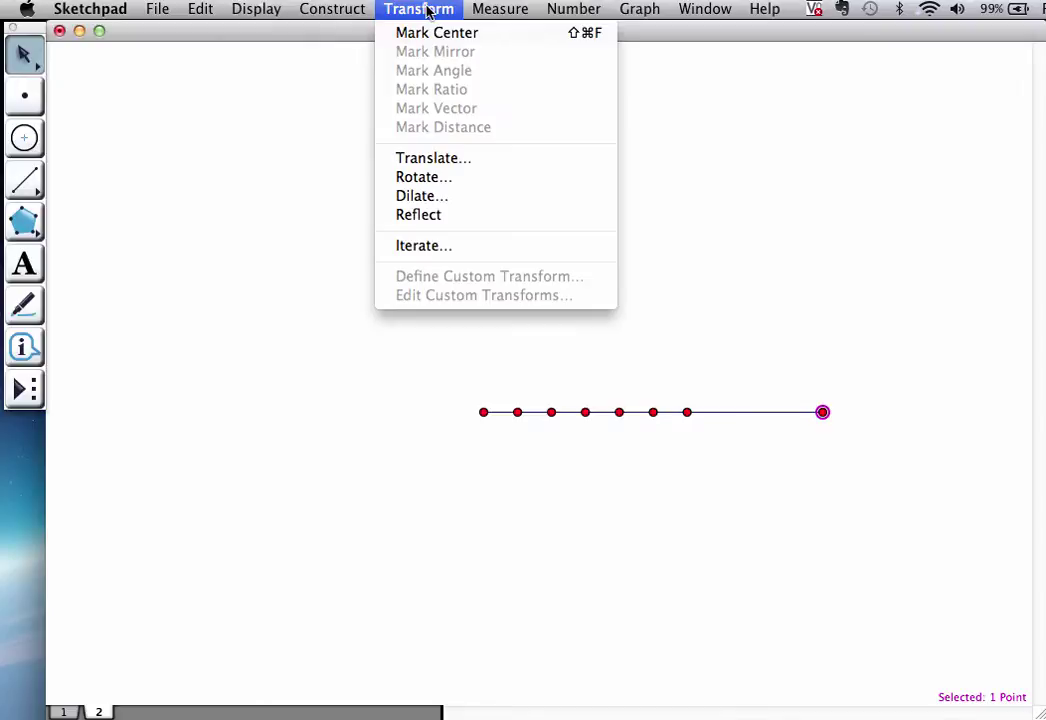
left_click(457, 196)
type("7")
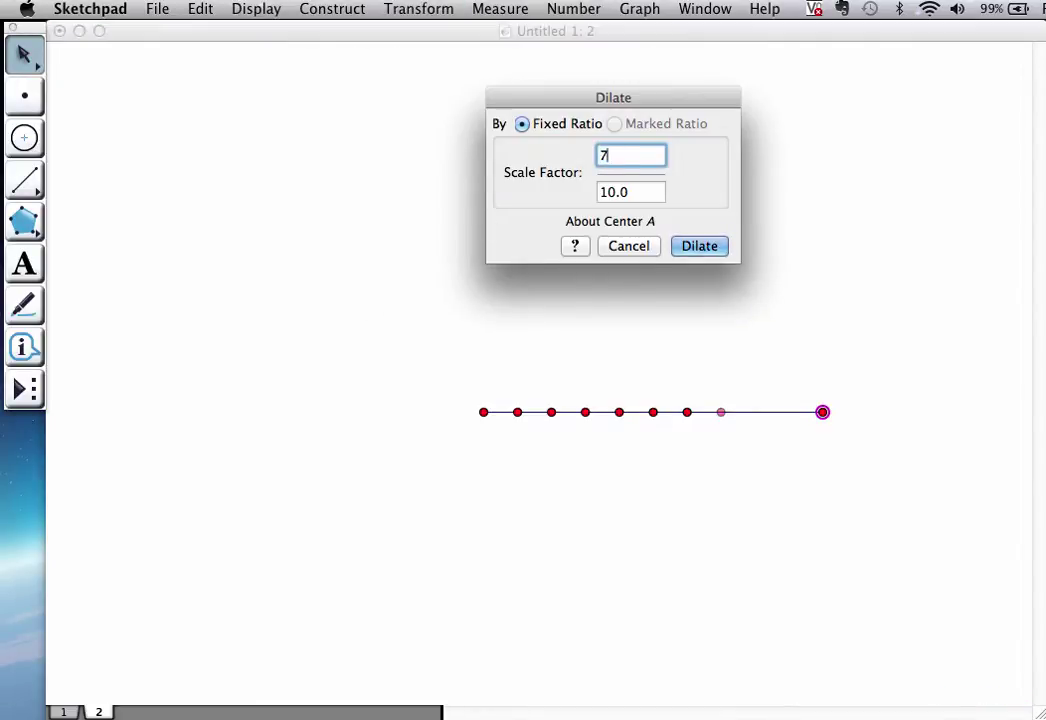
key("Return")
Add points at eight and nine tenths with 8/10 and 9/10 dilations
left_click(822, 412)
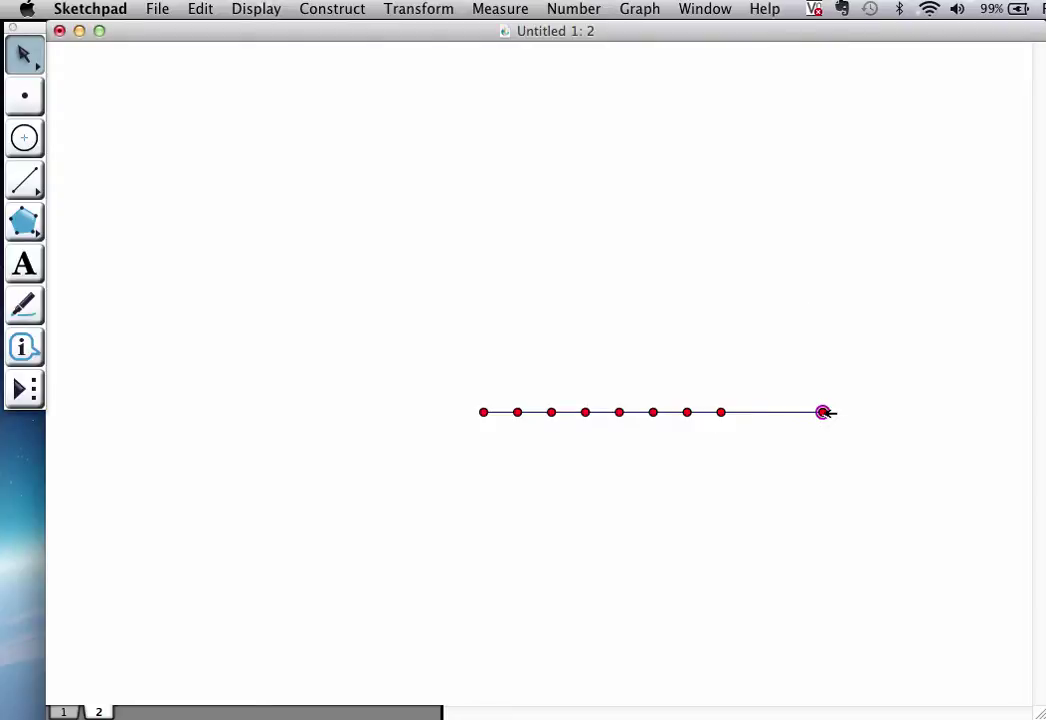
left_click(404, 9)
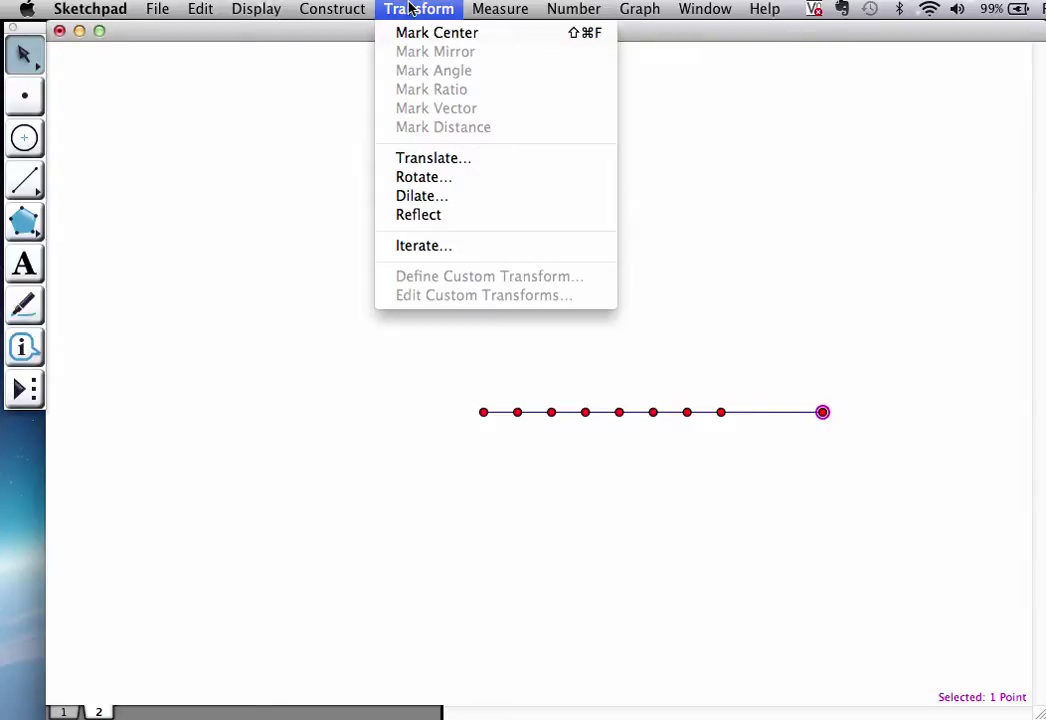
left_click(445, 197)
type("8")
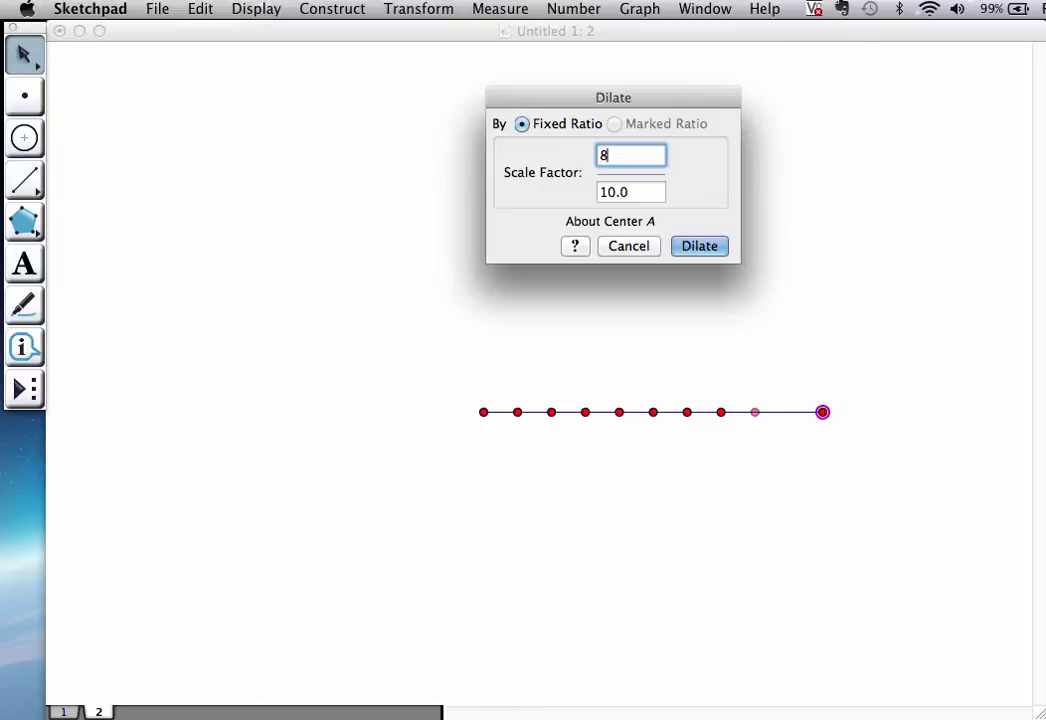
key("Return")
left_click(822, 412)
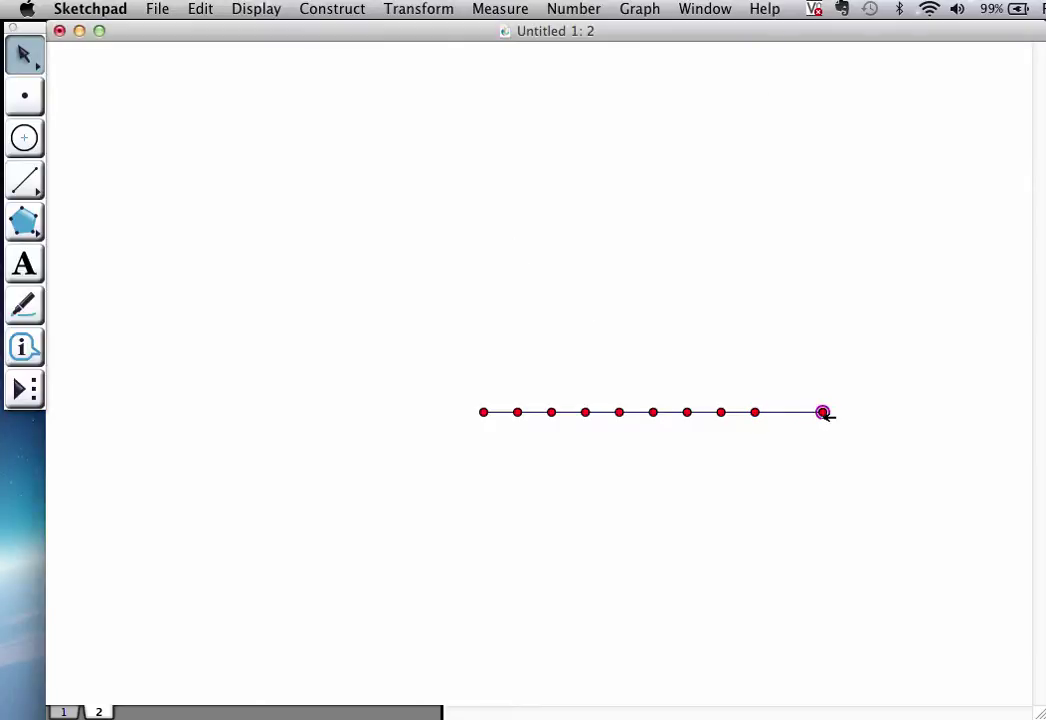
left_click(422, 9)
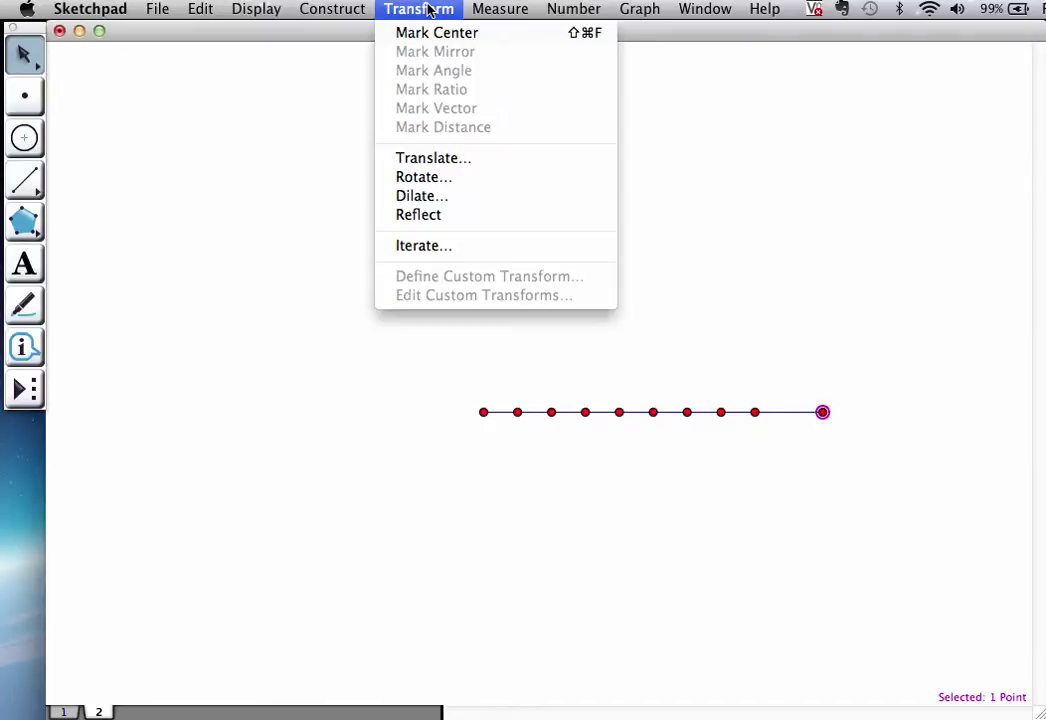
left_click(458, 206)
type("9")
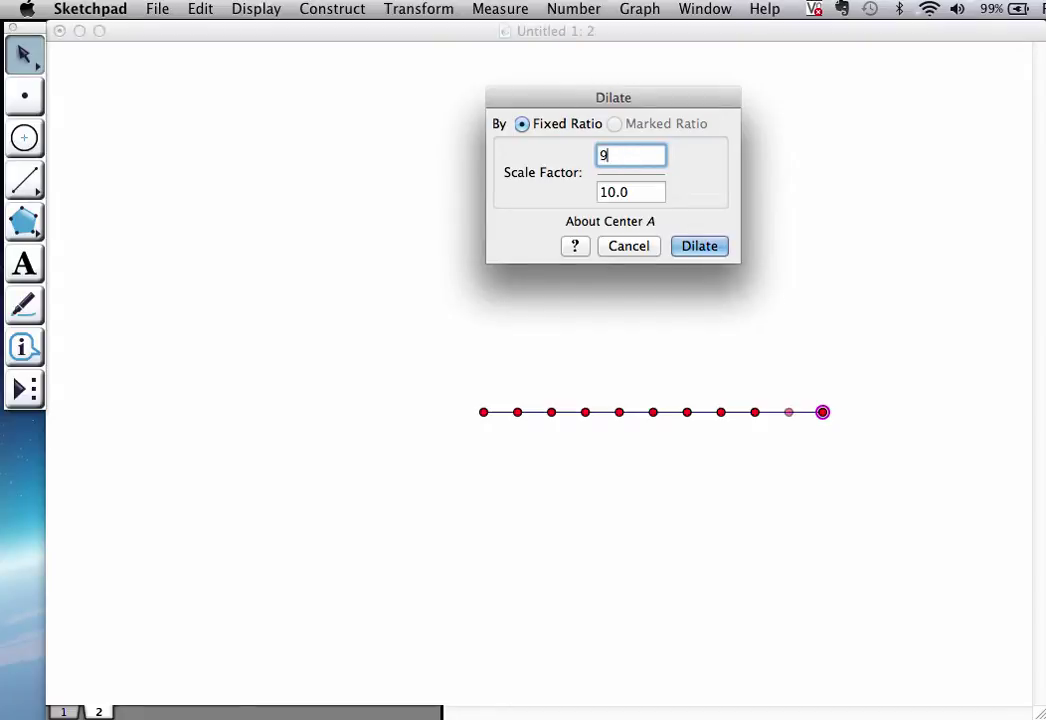
key("Return")
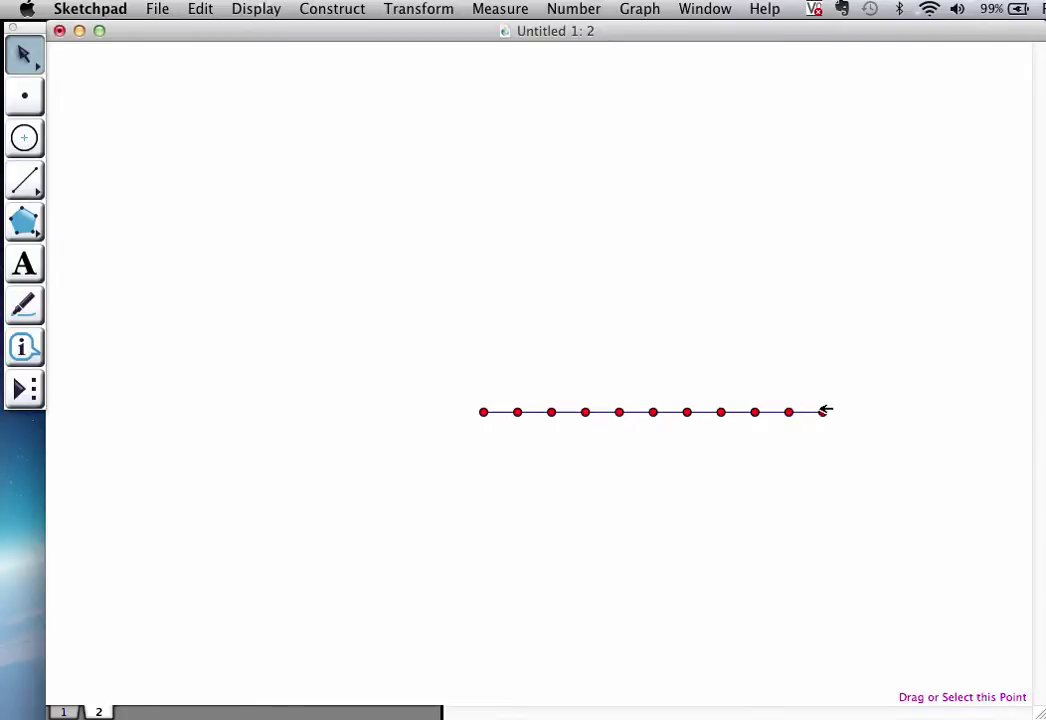
Give the dotted segment a Medium line style and drag its right end back so it lies level
left_click_drag(823, 412, 862, 405)
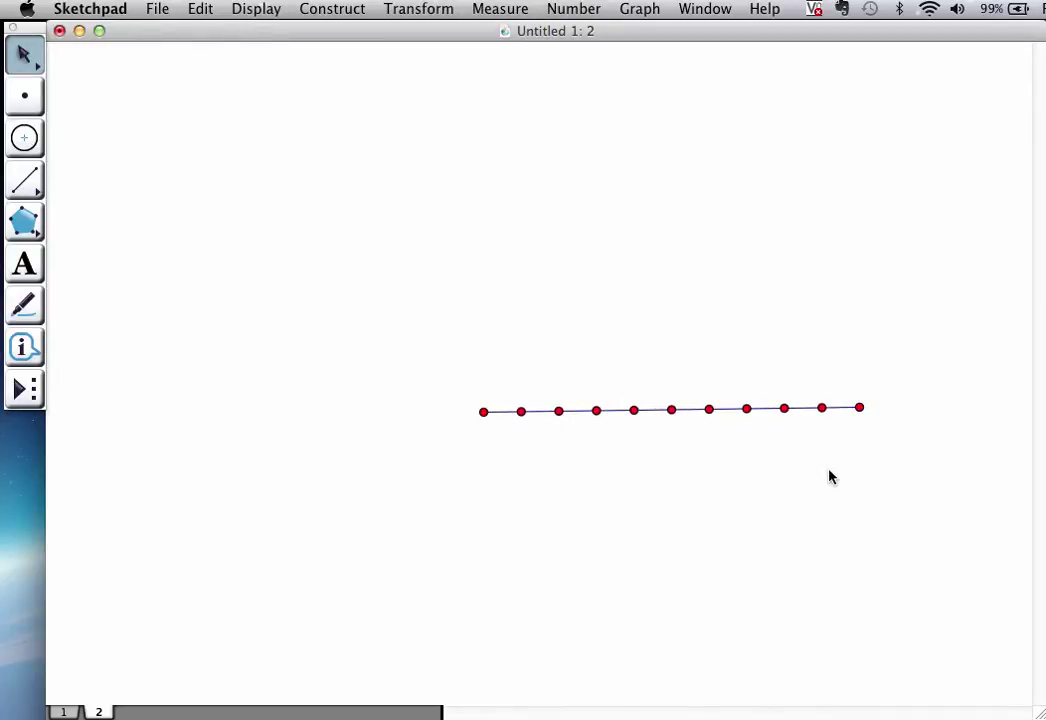
left_click(805, 409)
left_click(256, 9)
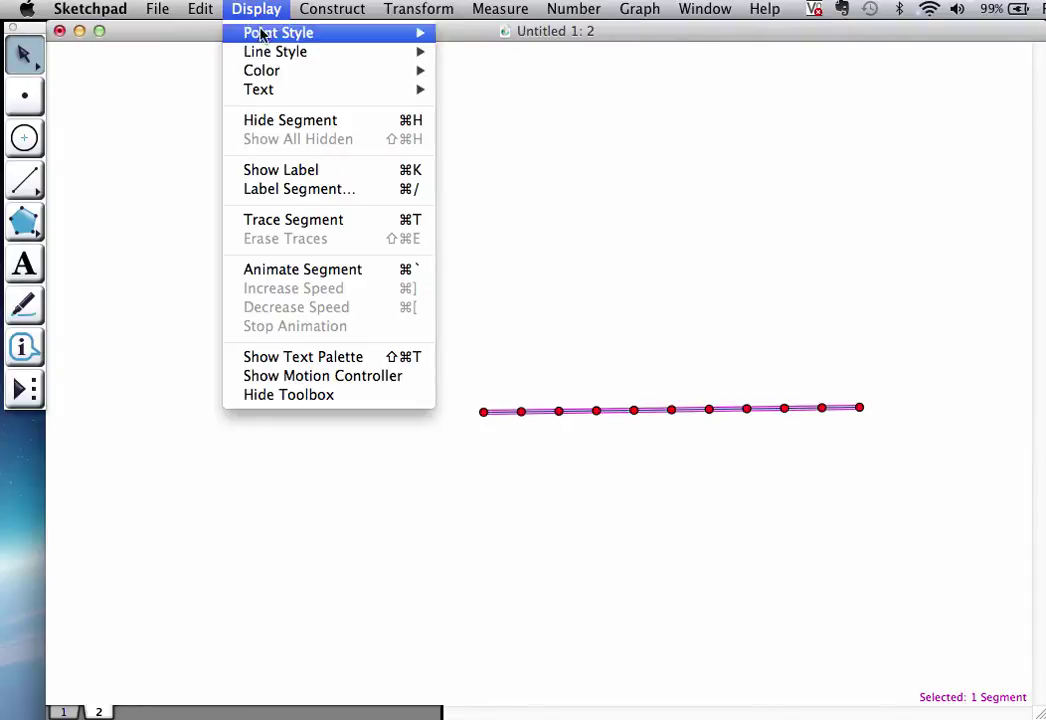
mouse_move(273, 53)
left_click(461, 93)
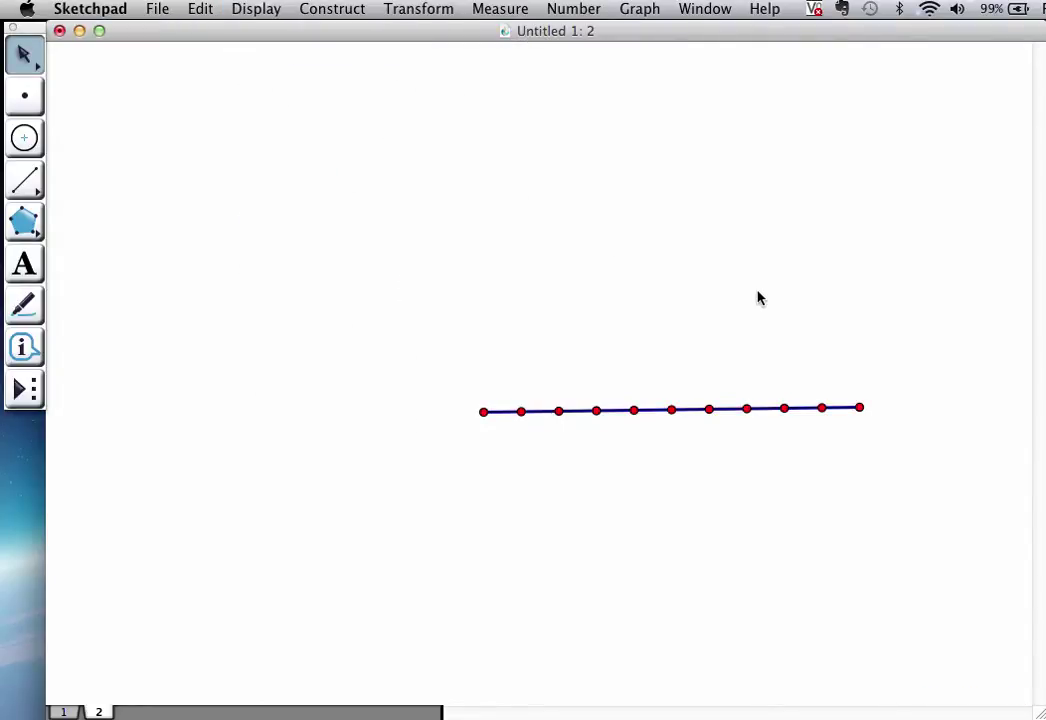
left_click_drag(861, 406, 821, 410)
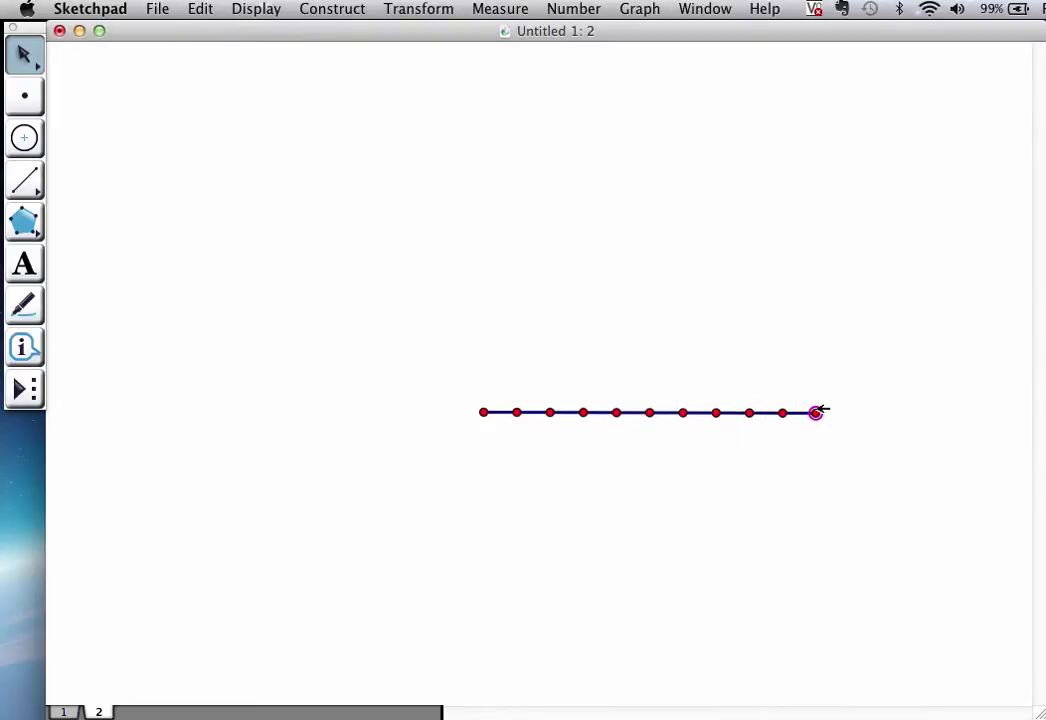
left_click(738, 353)
Rotate the whole dotted segment 90° about its left endpoint to form an L, then lengthen the arms
left_click_drag(420, 350, 873, 455)
left_click(396, 9)
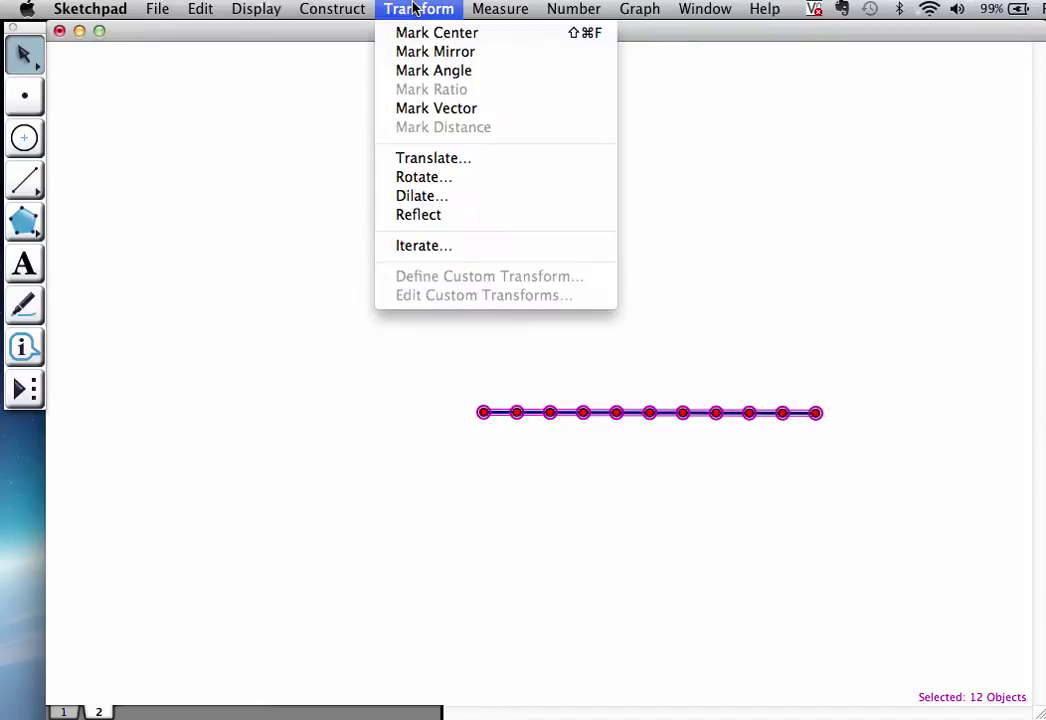
left_click(440, 176)
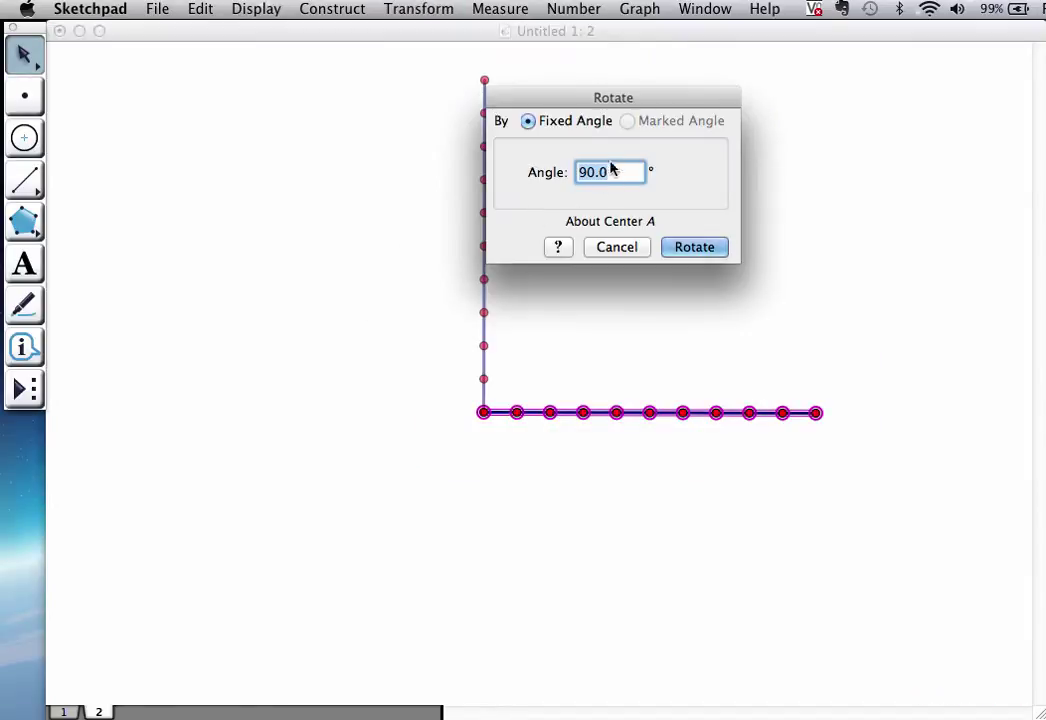
left_click_drag(618, 97, 785, 72)
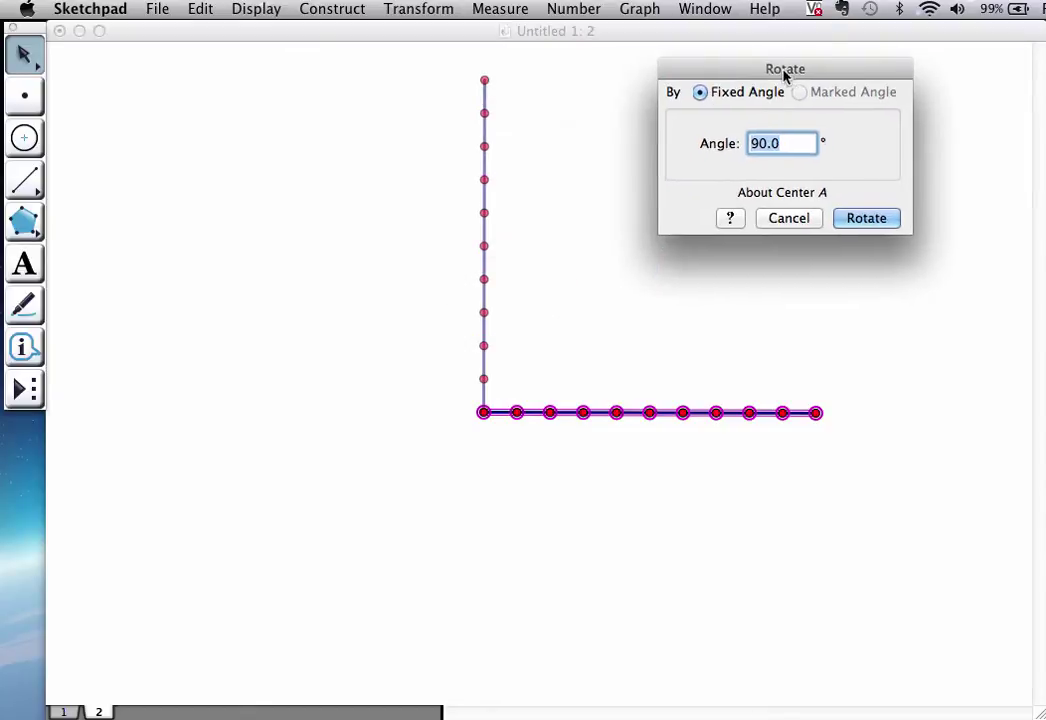
left_click(880, 219)
left_click(785, 287)
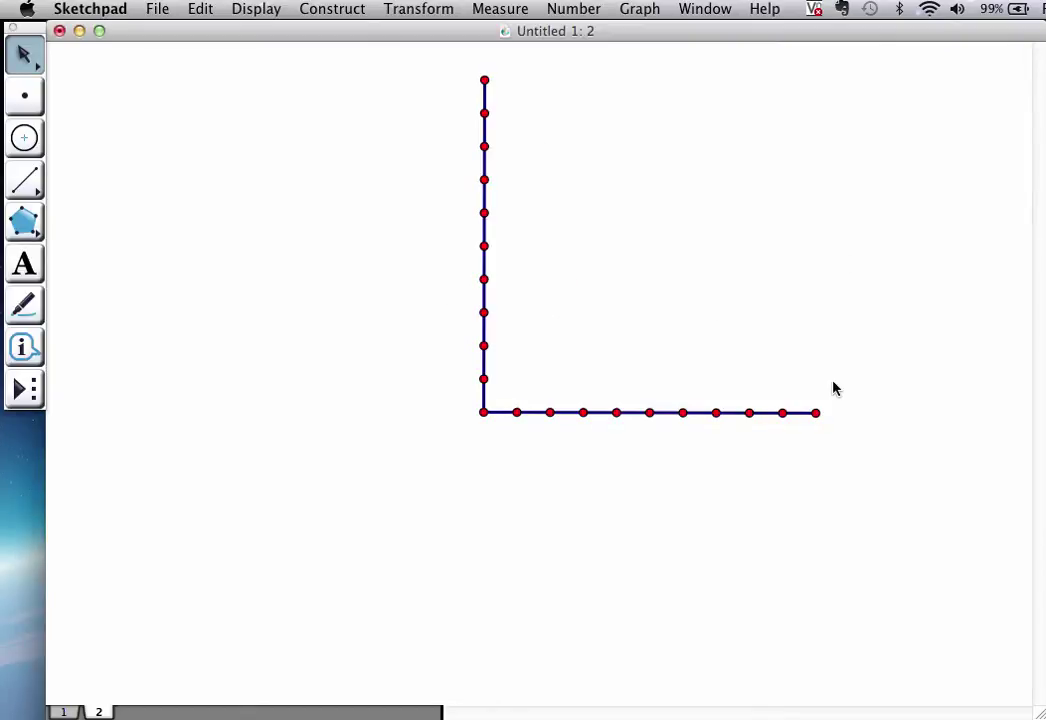
left_click_drag(817, 413, 837, 413)
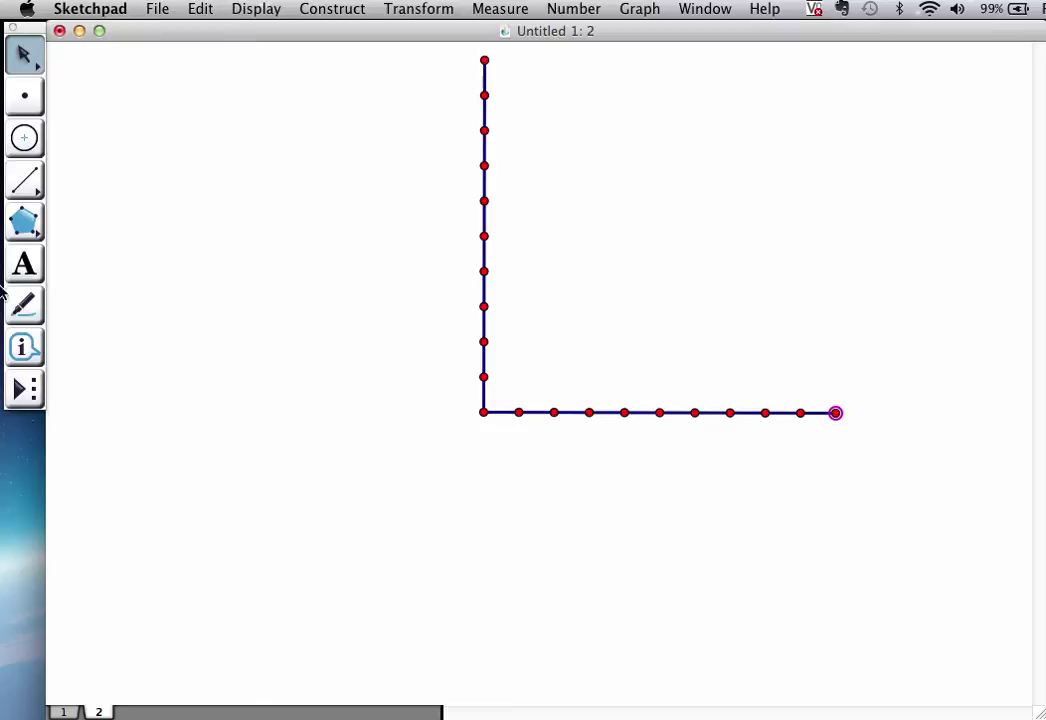
left_click(152, 264)
Draw segments joining the first five vertical-arm points to the first five horizontal-arm points
left_click(36, 181)
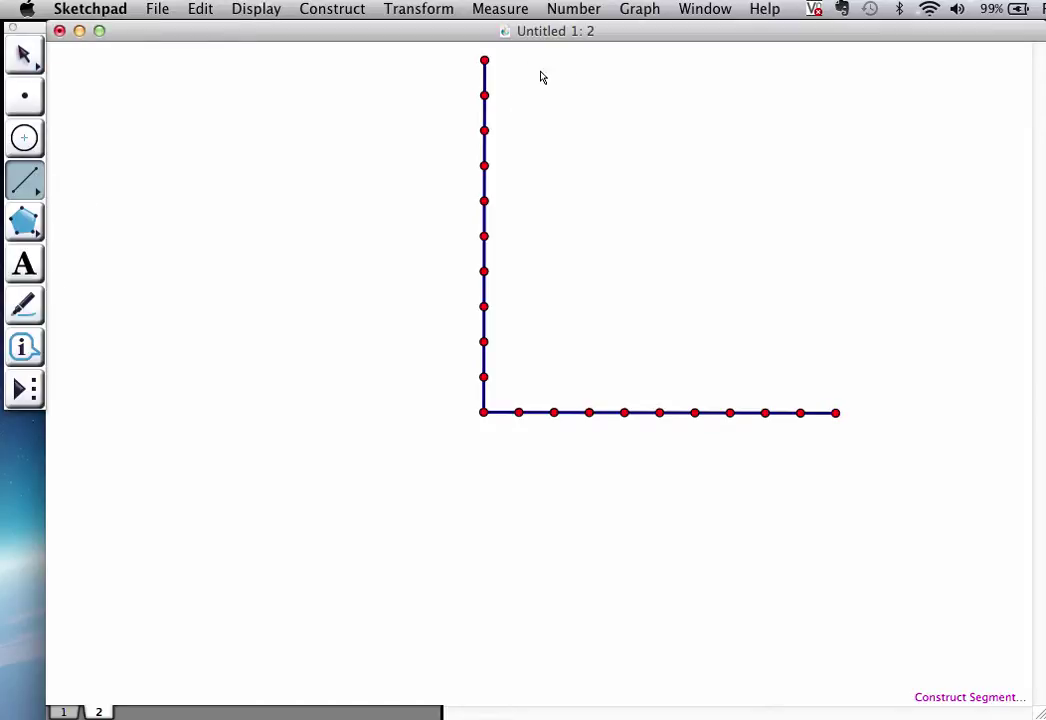
left_click_drag(484, 60, 519, 413)
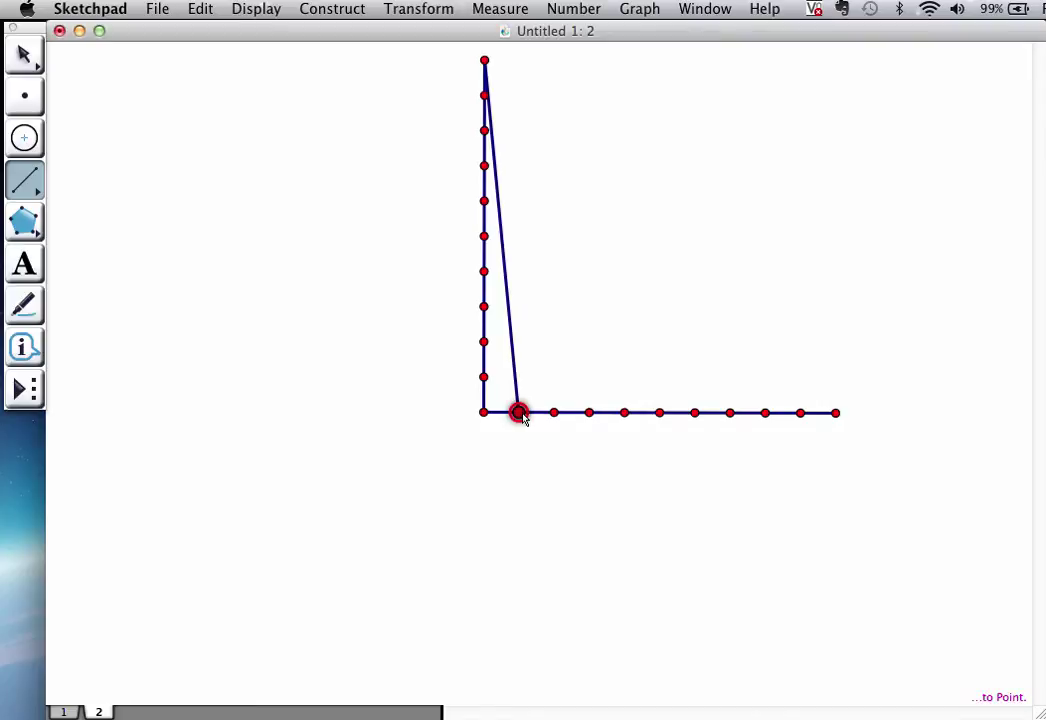
left_click_drag(519, 413, 521, 416)
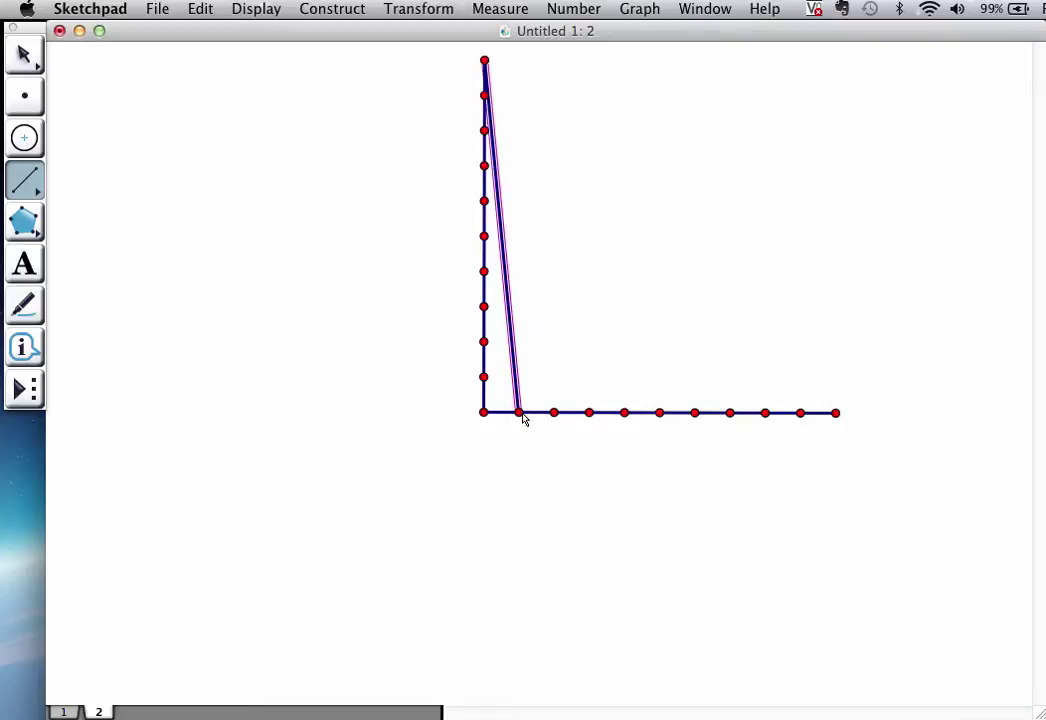
left_click_drag(484, 96, 555, 418)
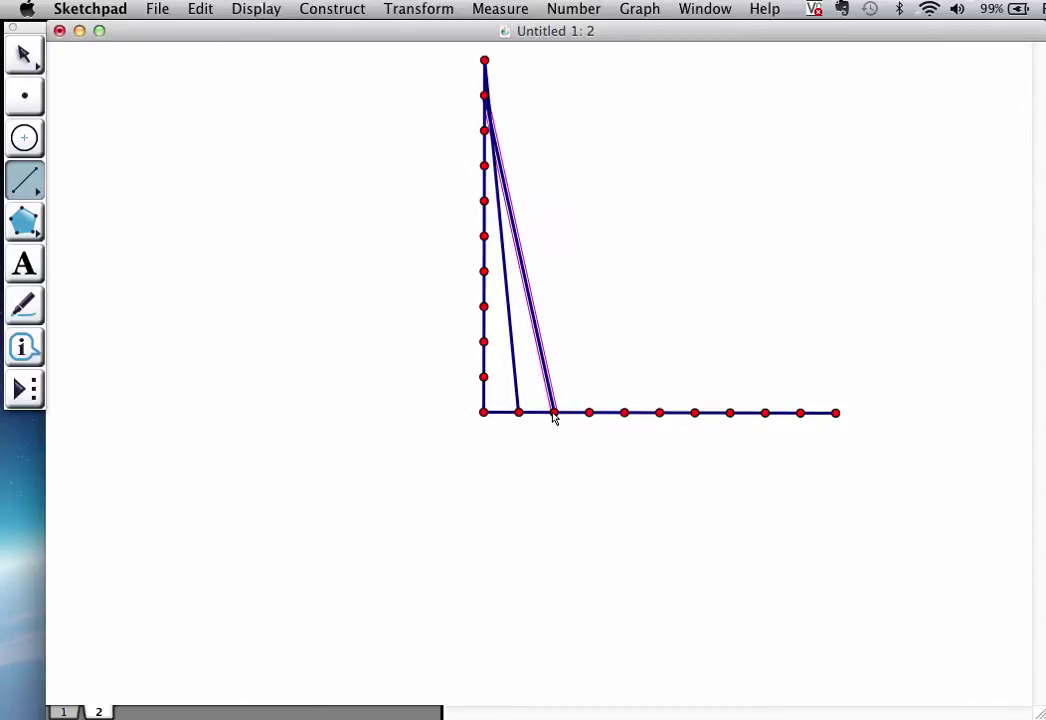
left_click_drag(484, 131, 591, 422)
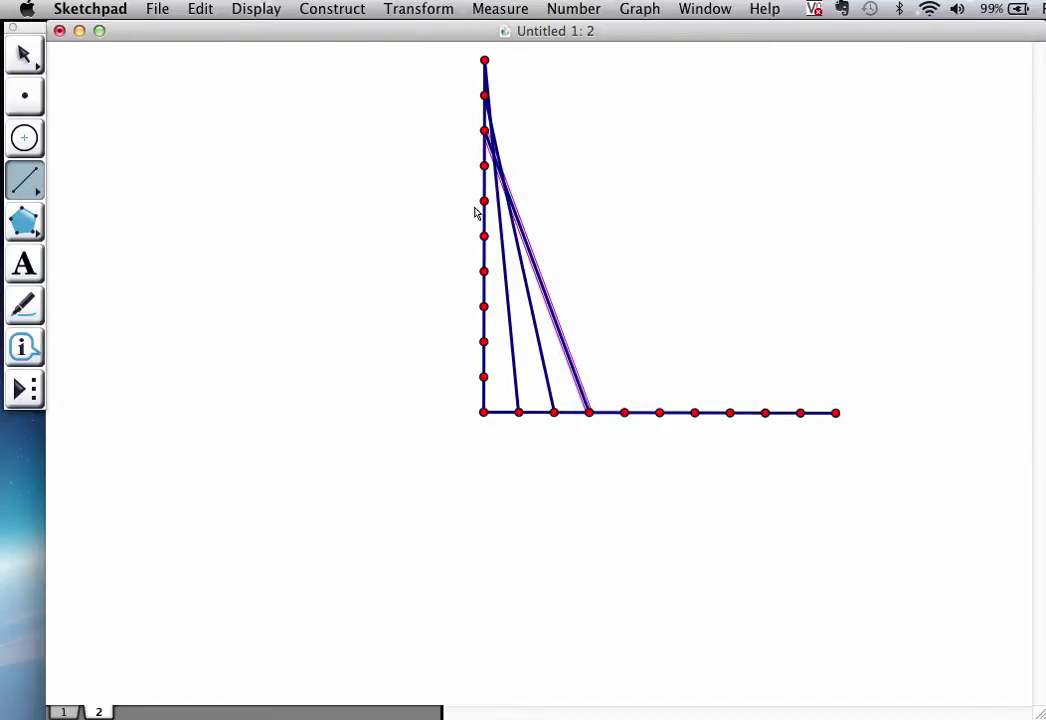
left_click_drag(484, 166, 624, 413)
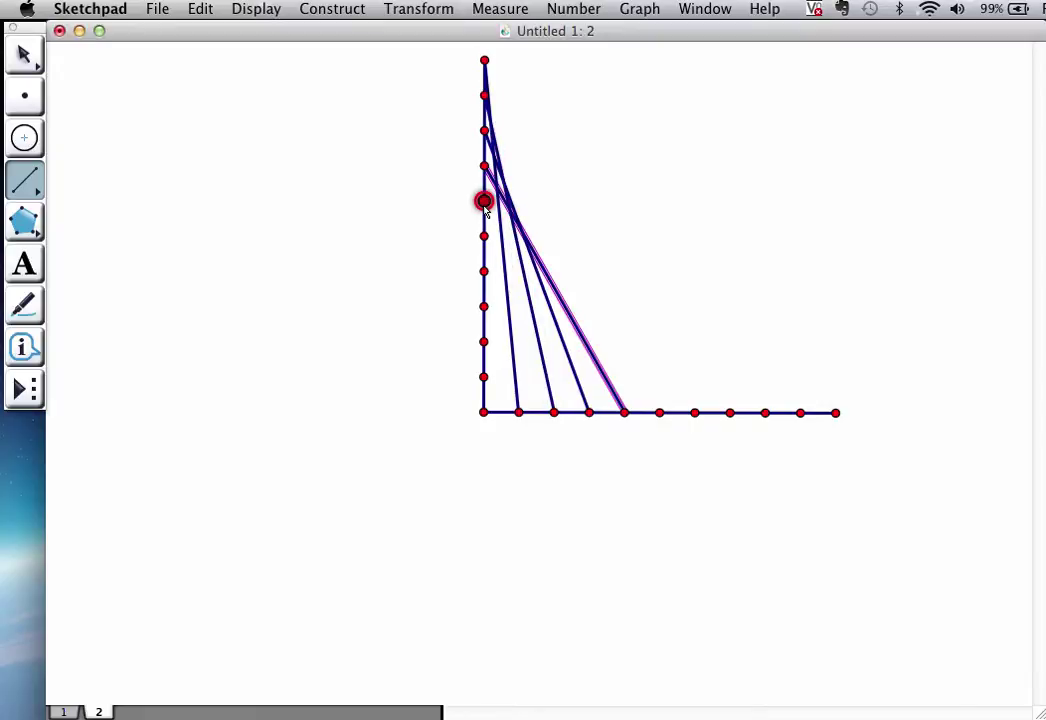
left_click_drag(484, 201, 659, 413)
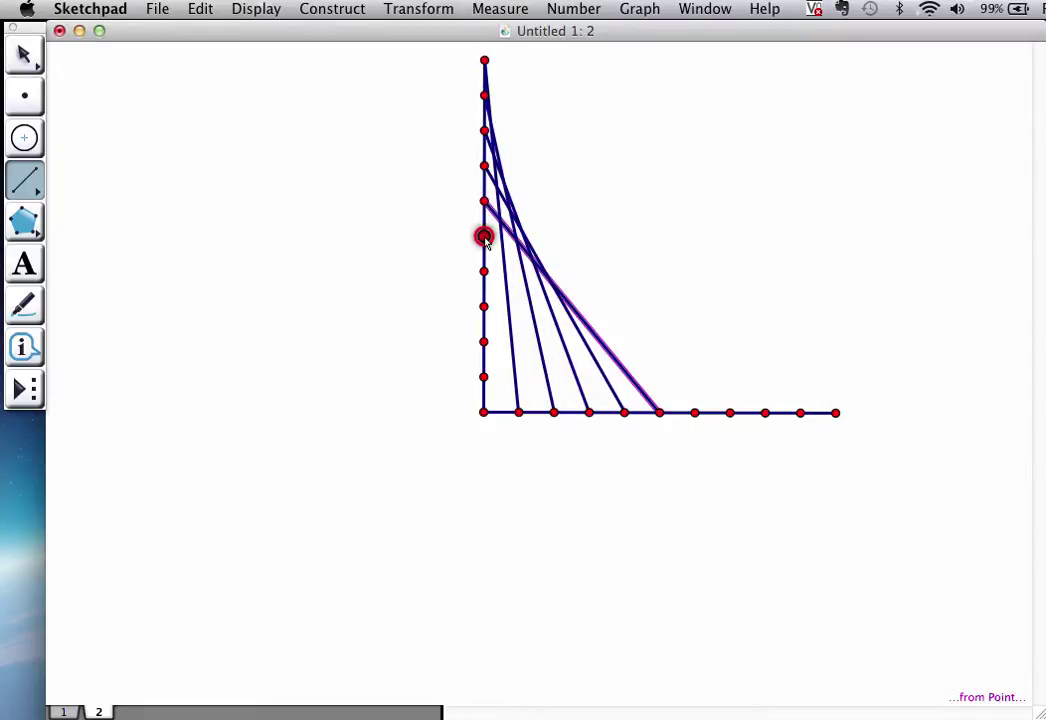
Join the sixth through tenth vertical-arm points to the remaining horizontal-arm points
left_click_drag(484, 237, 694, 413)
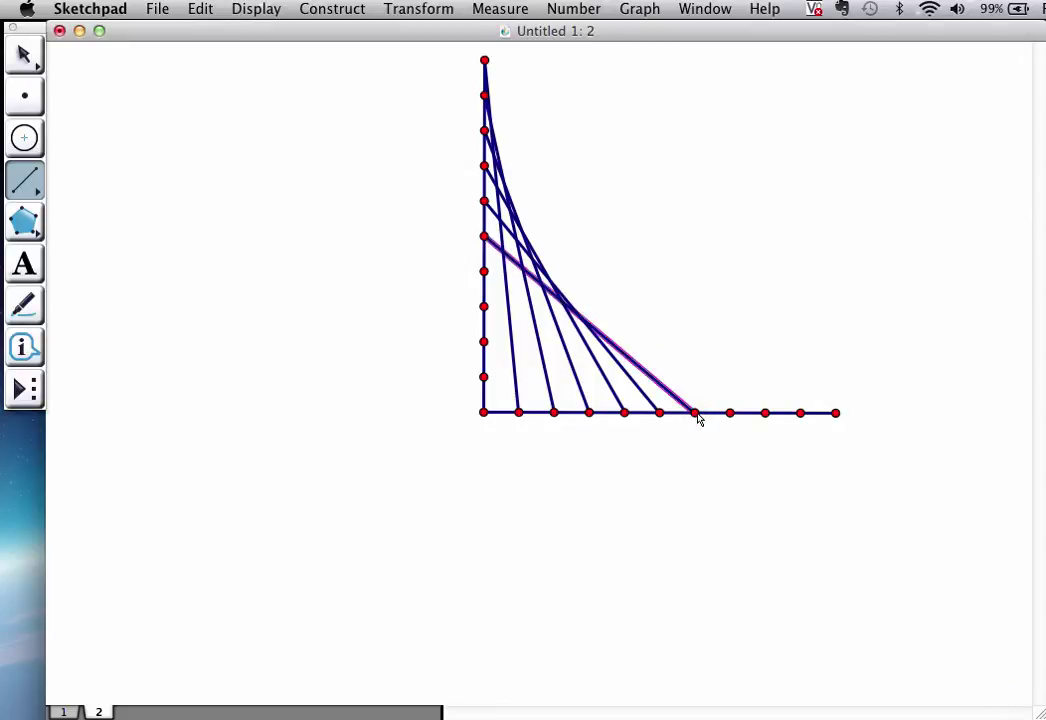
left_click_drag(484, 271, 730, 413)
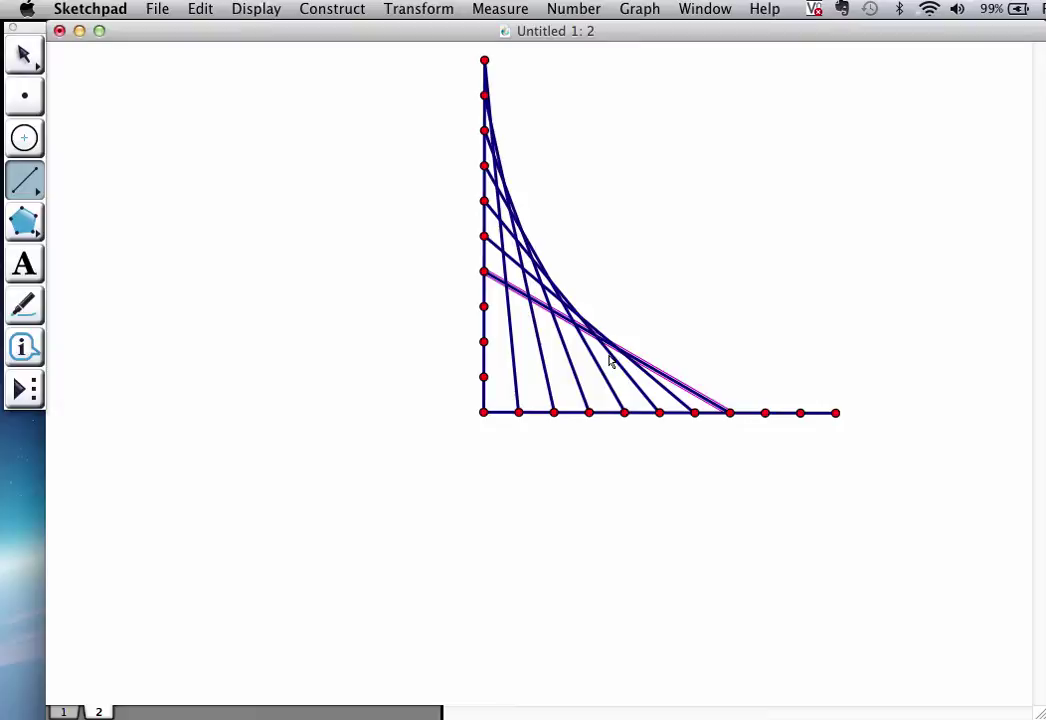
left_click_drag(484, 306, 765, 413)
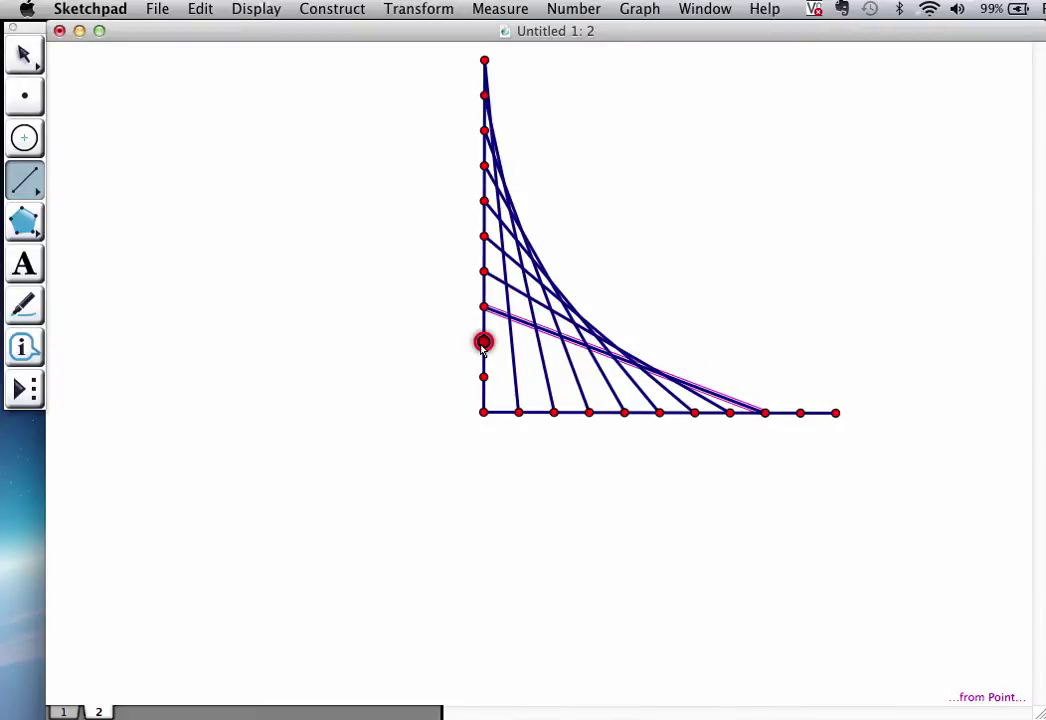
left_click_drag(483, 343, 801, 413)
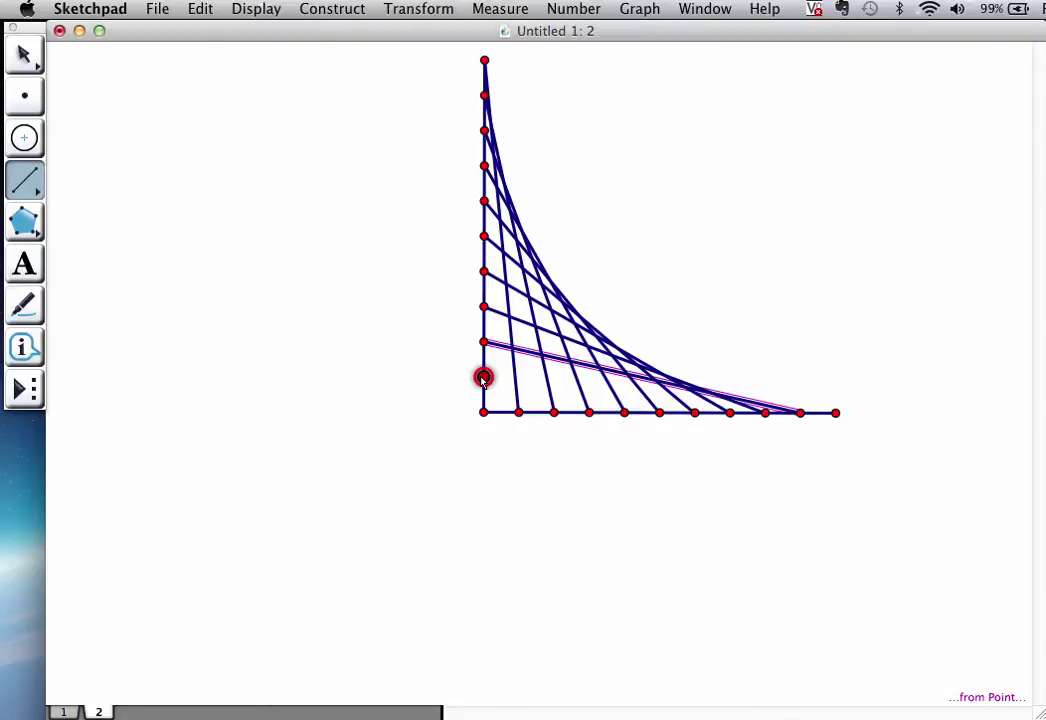
left_click_drag(483, 378, 836, 413)
key("Escape")
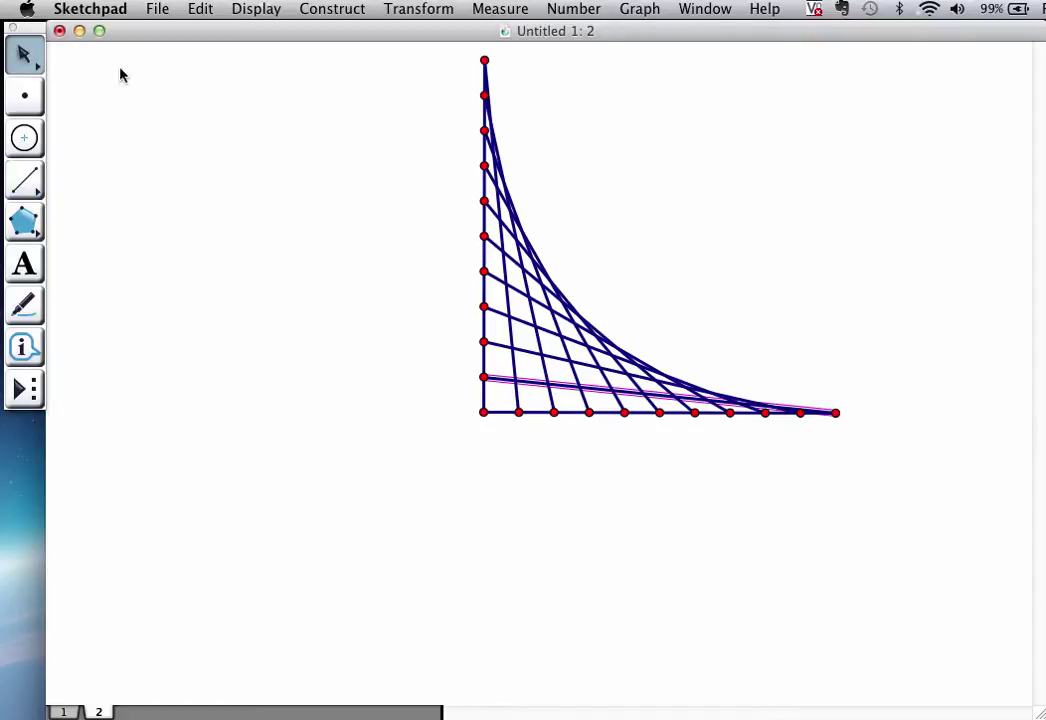
Shorten the envelope by dragging its bottom-right endpoint left, then shift the figure up and right
key("Escape")
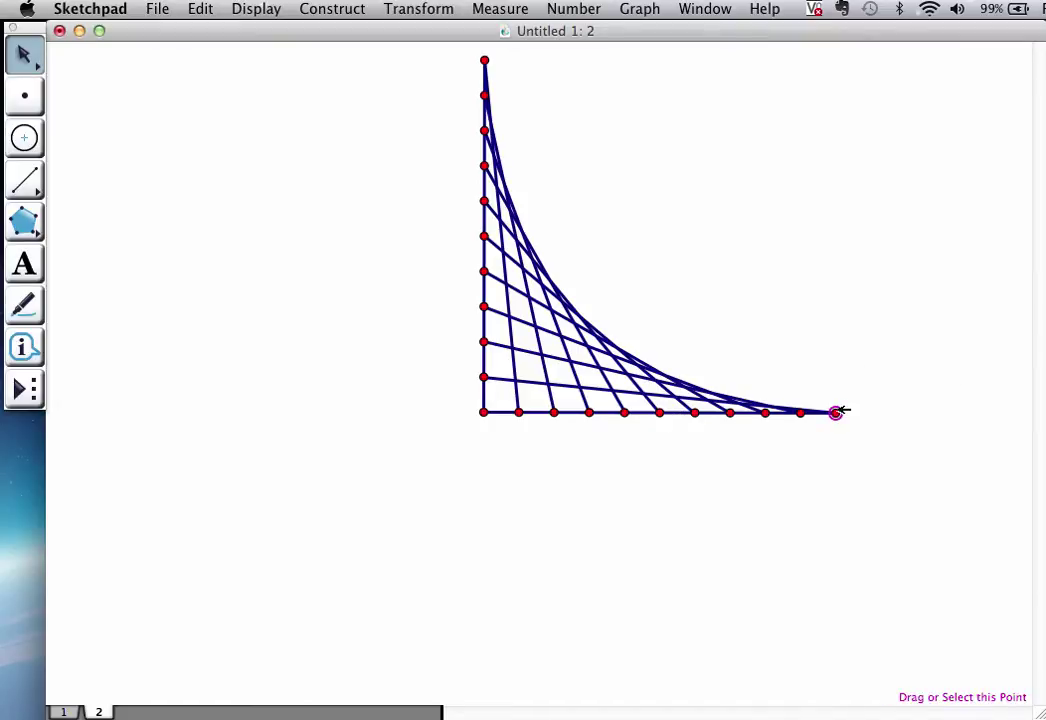
left_click_drag(838, 411, 783, 417)
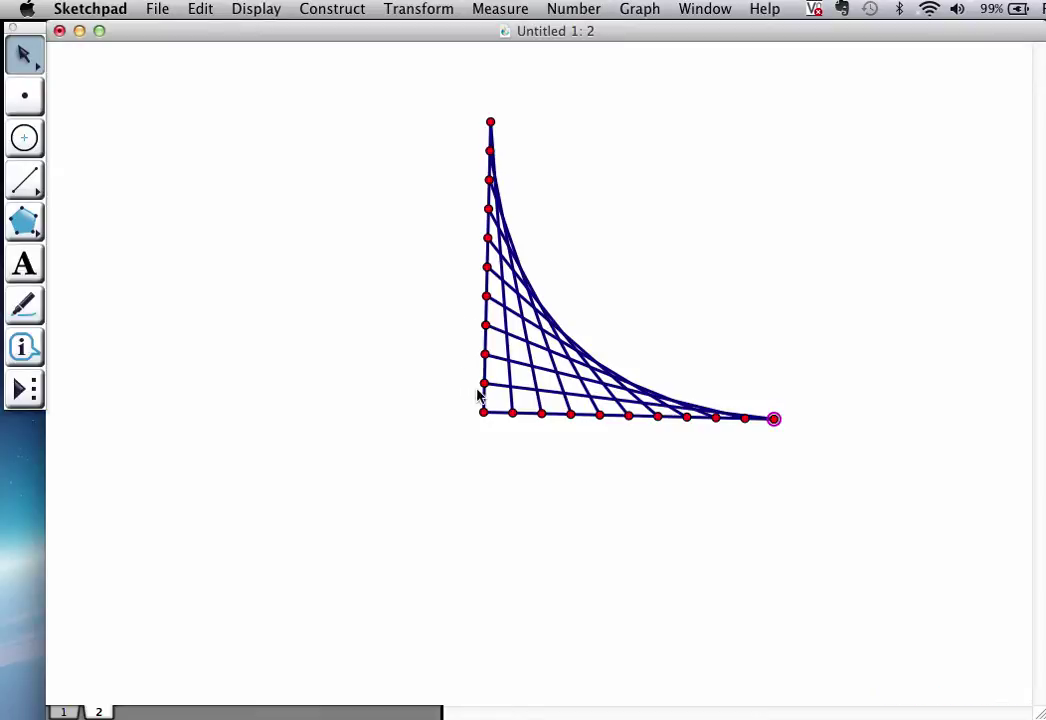
left_click_drag(487, 391, 516, 343)
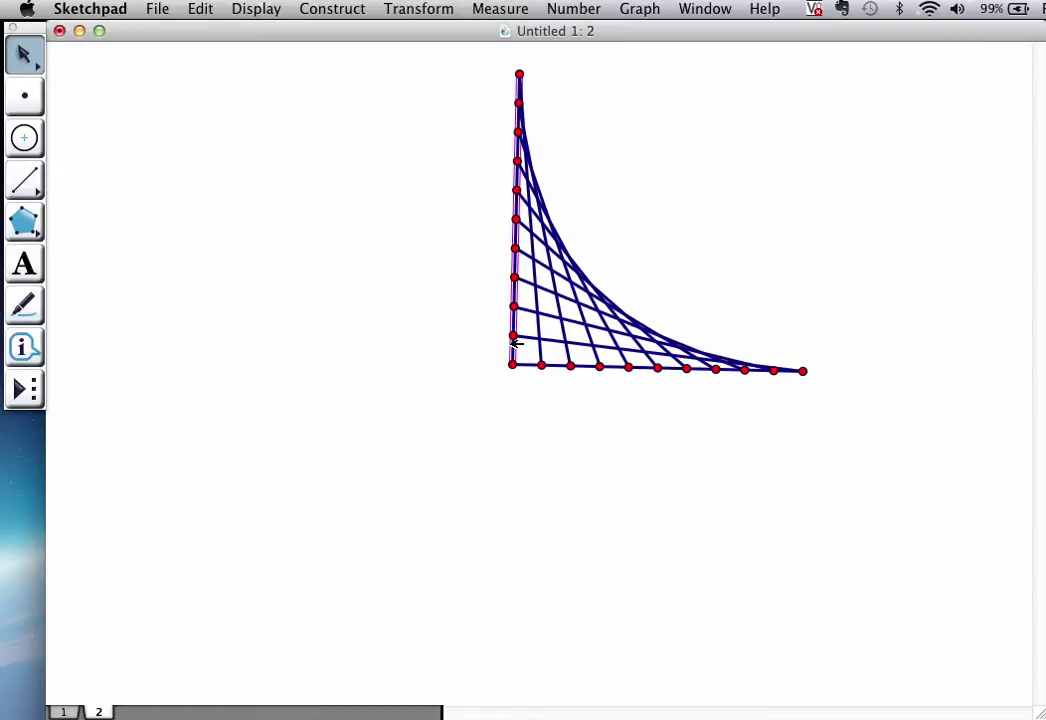
left_click(65, 712)
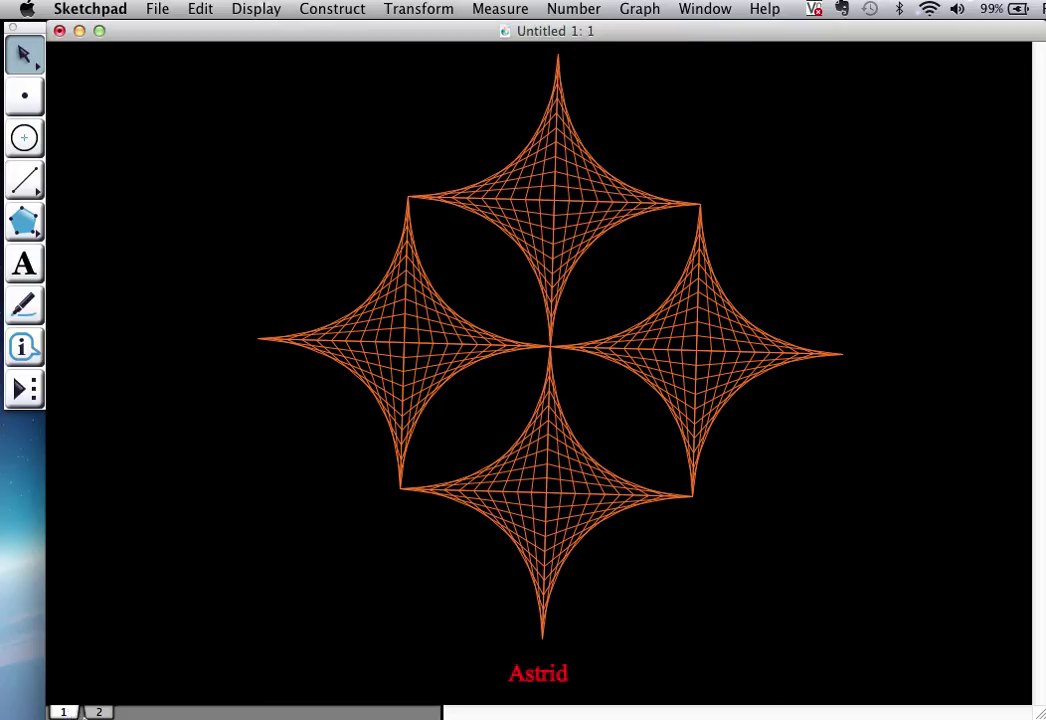
left_click(98, 712)
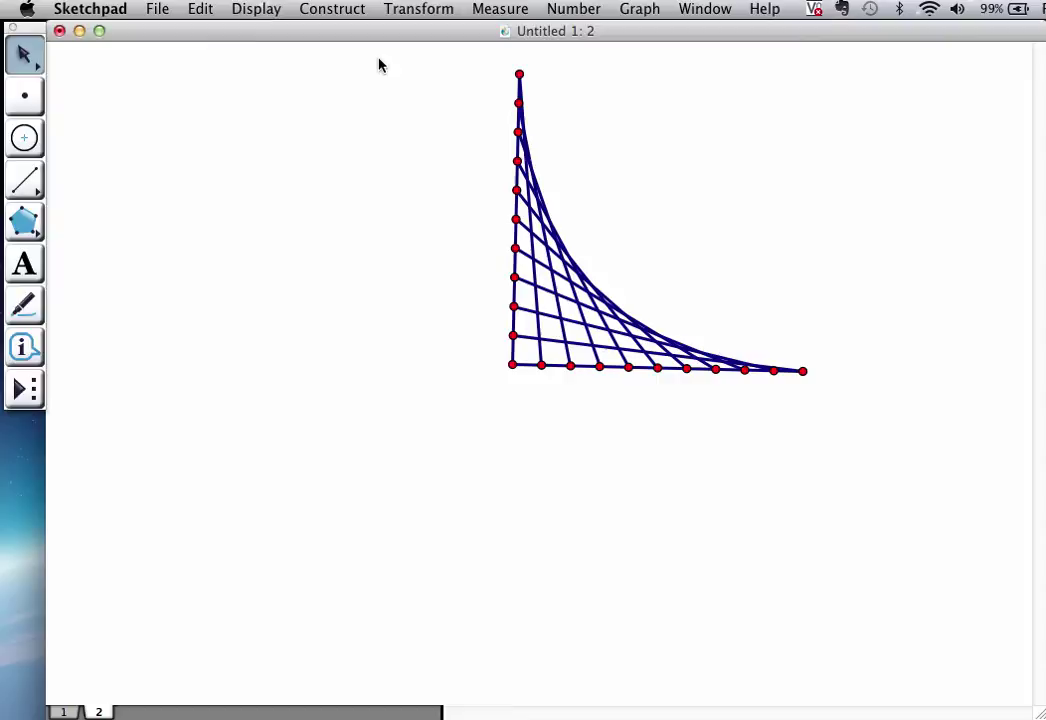
left_click_drag(379, 62, 869, 415)
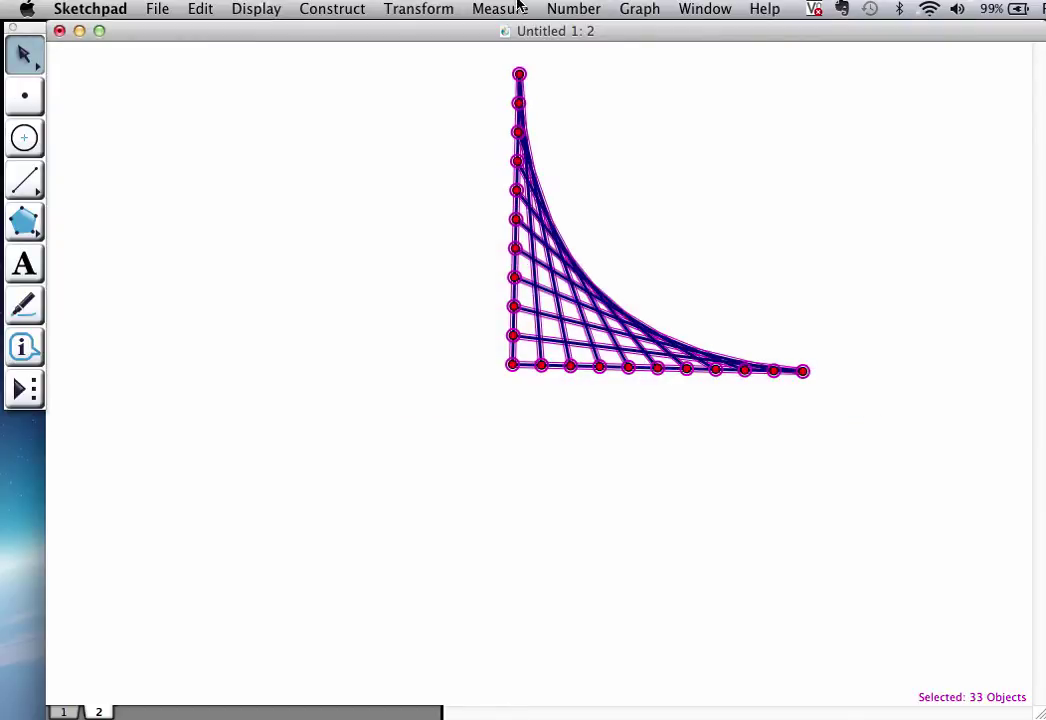
left_click(440, 10)
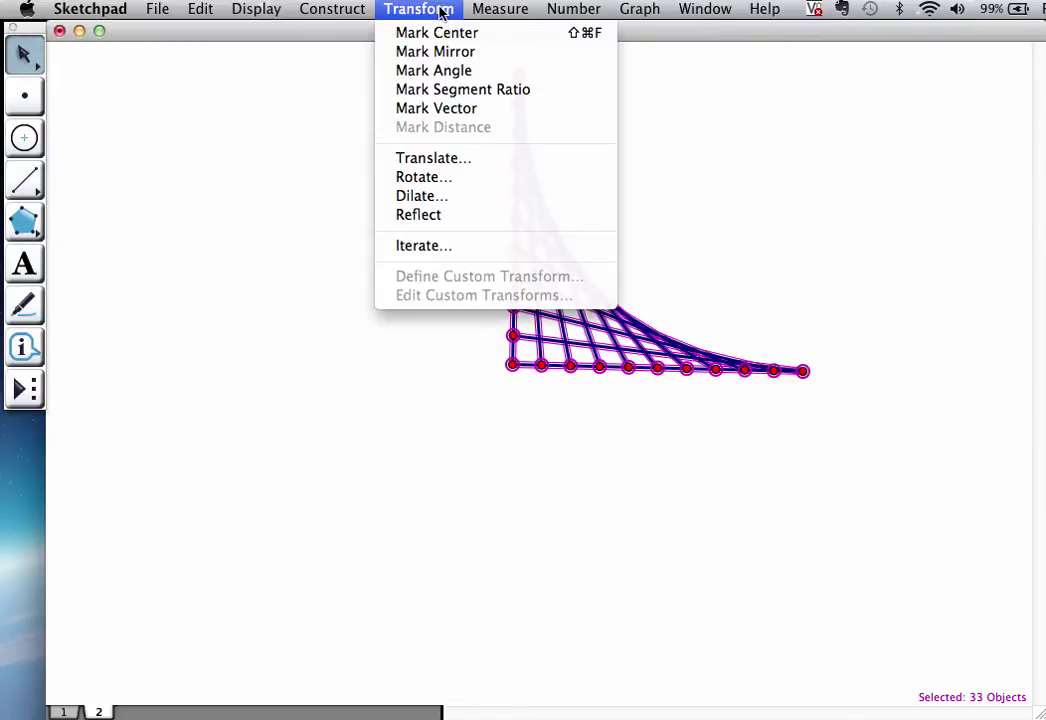
left_click(445, 185)
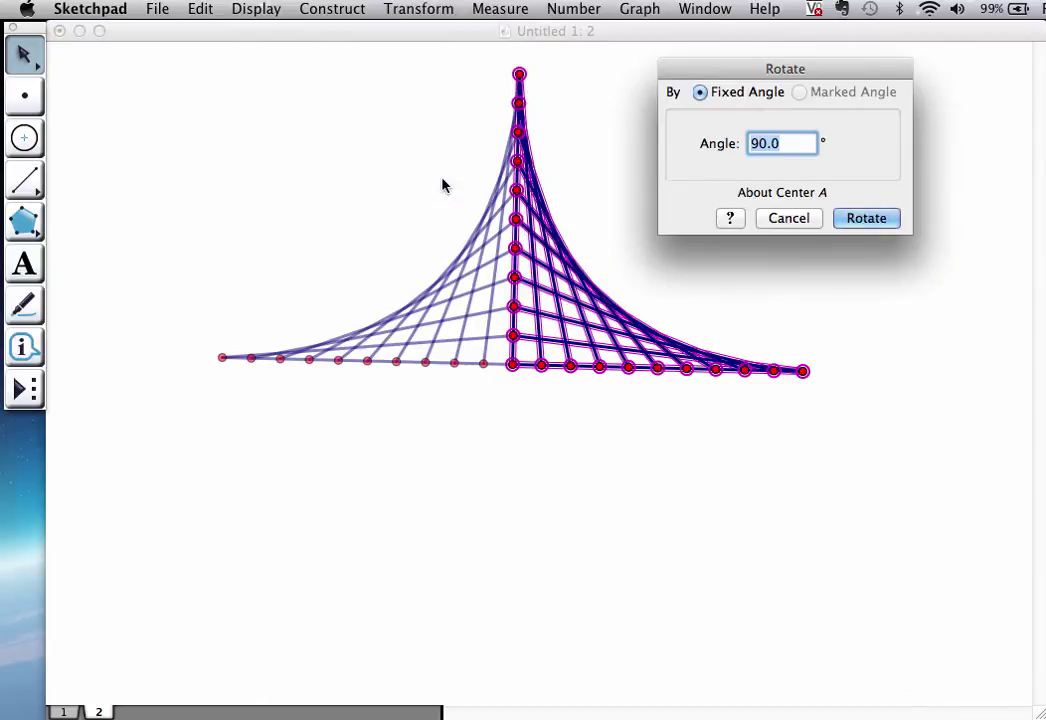
left_click(866, 218)
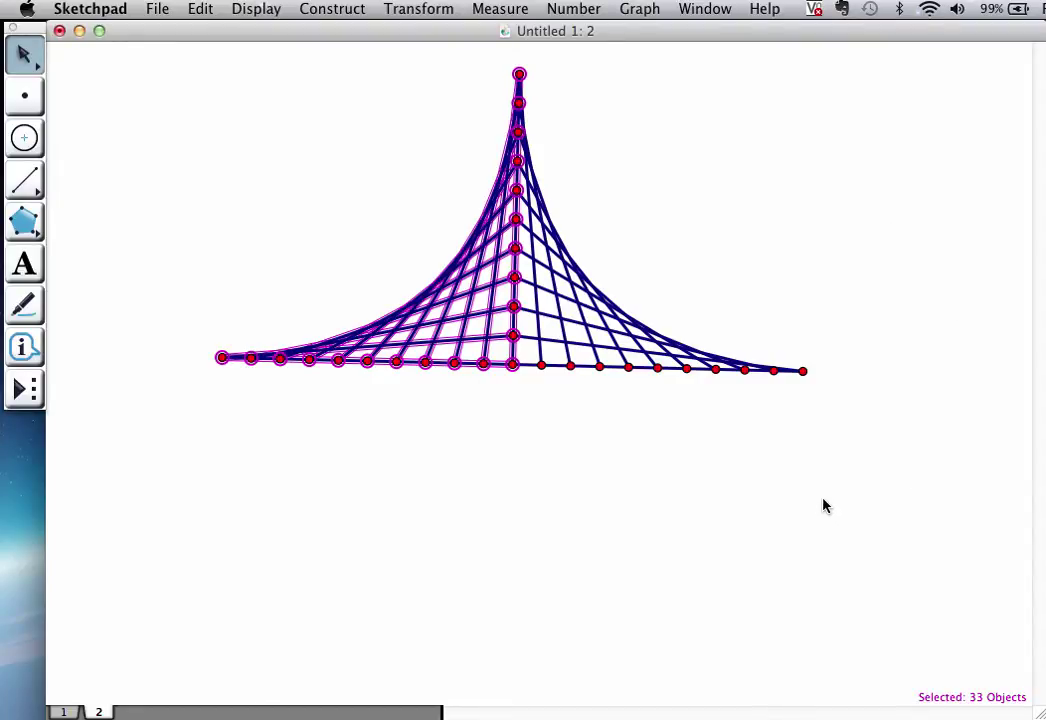
left_click(195, 10)
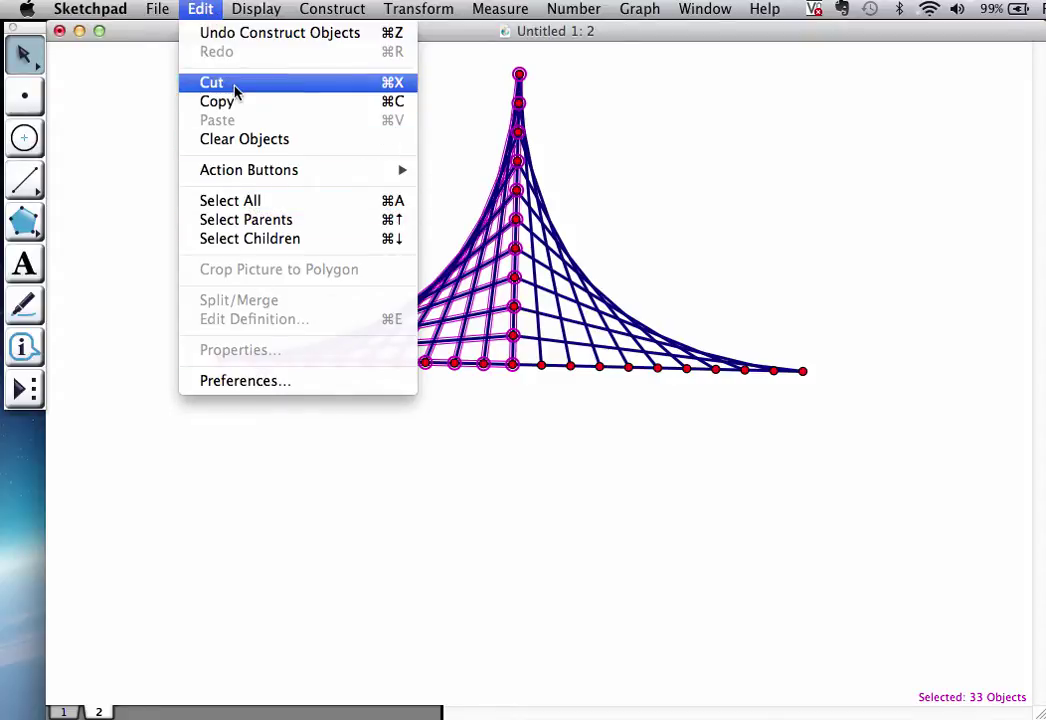
left_click(237, 36)
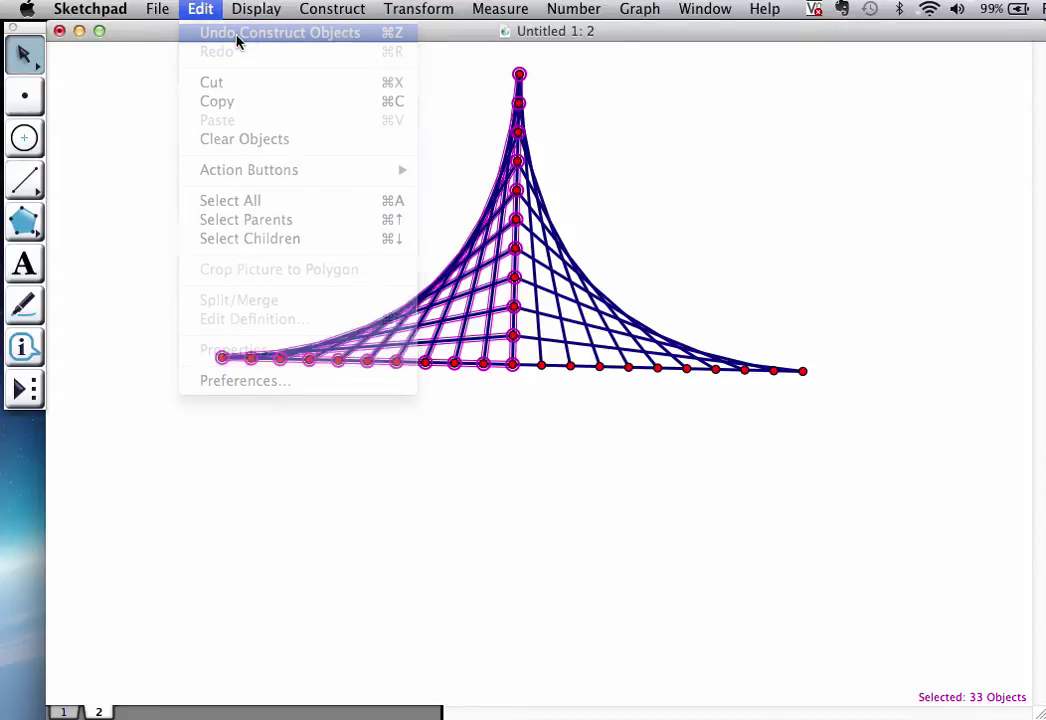
Select the entire envelope construction and save it as a custom tool named 'Quarter Astrid'
left_click(420, 98)
left_click_drag(416, 50, 864, 481)
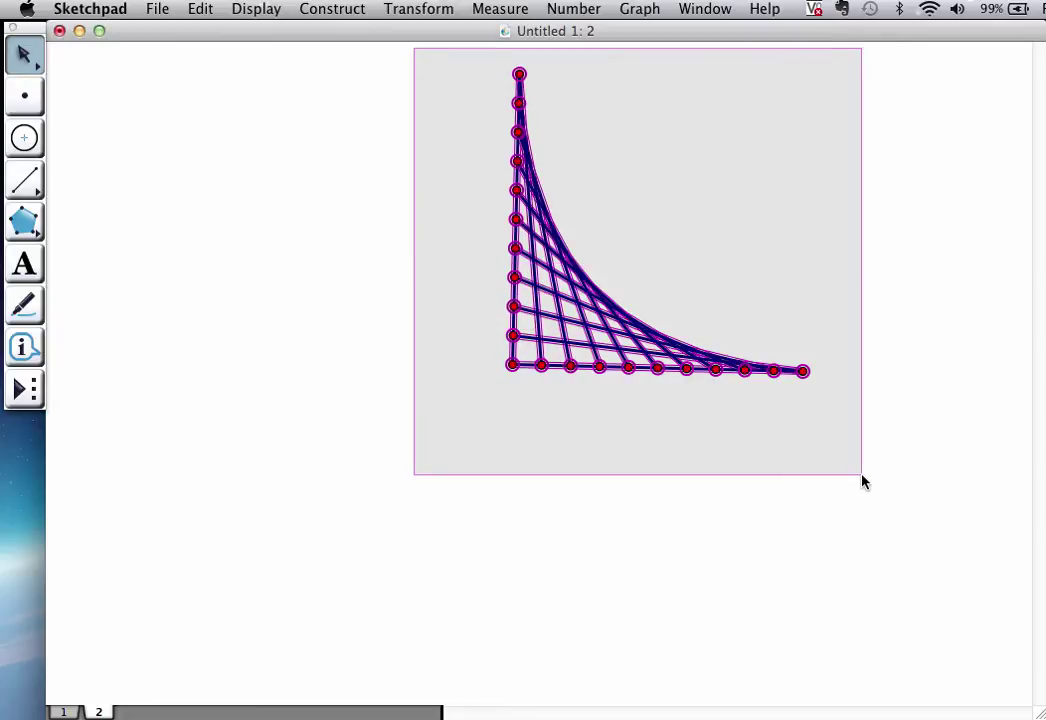
left_click(22, 389)
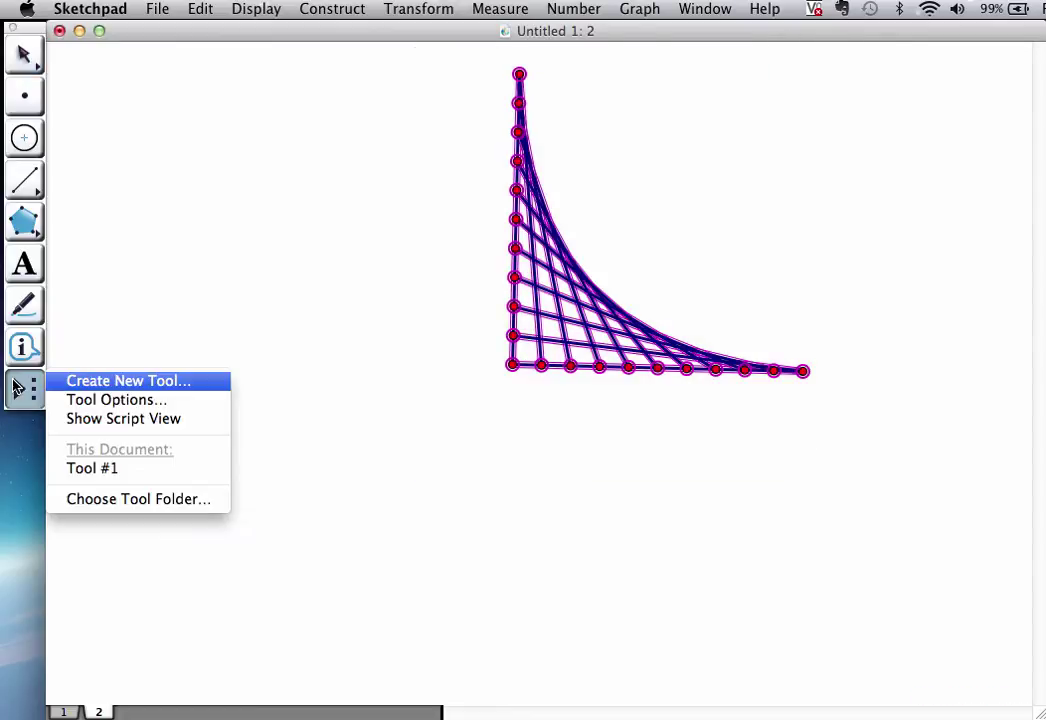
left_click(96, 382)
key("BackSpace")
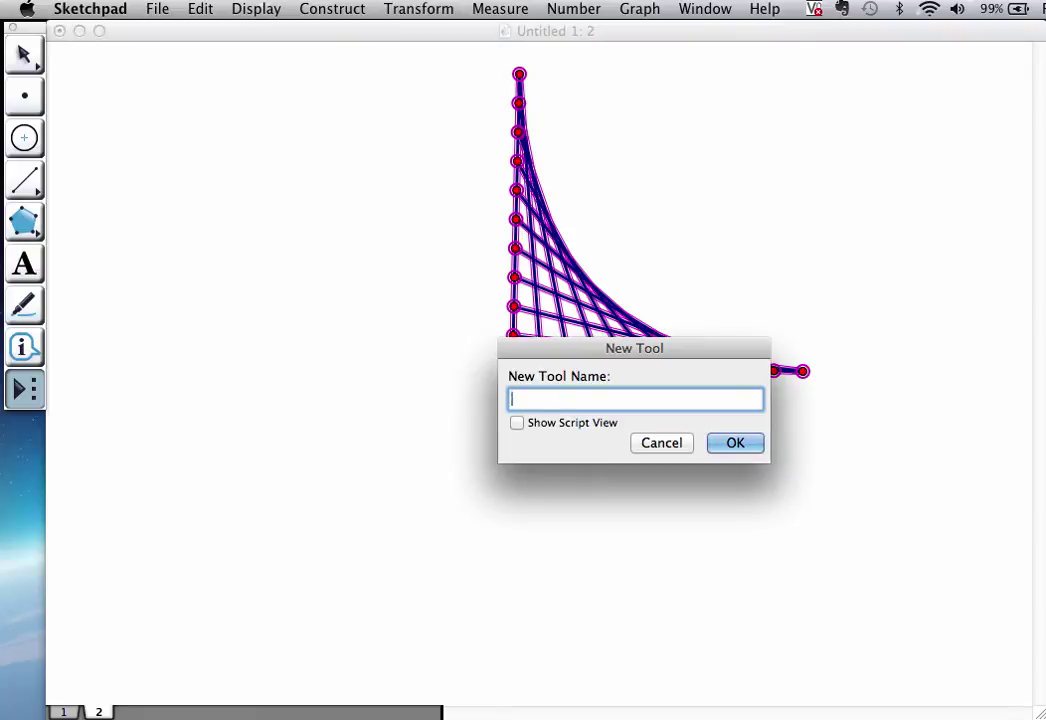
type("Quarter Astrid")
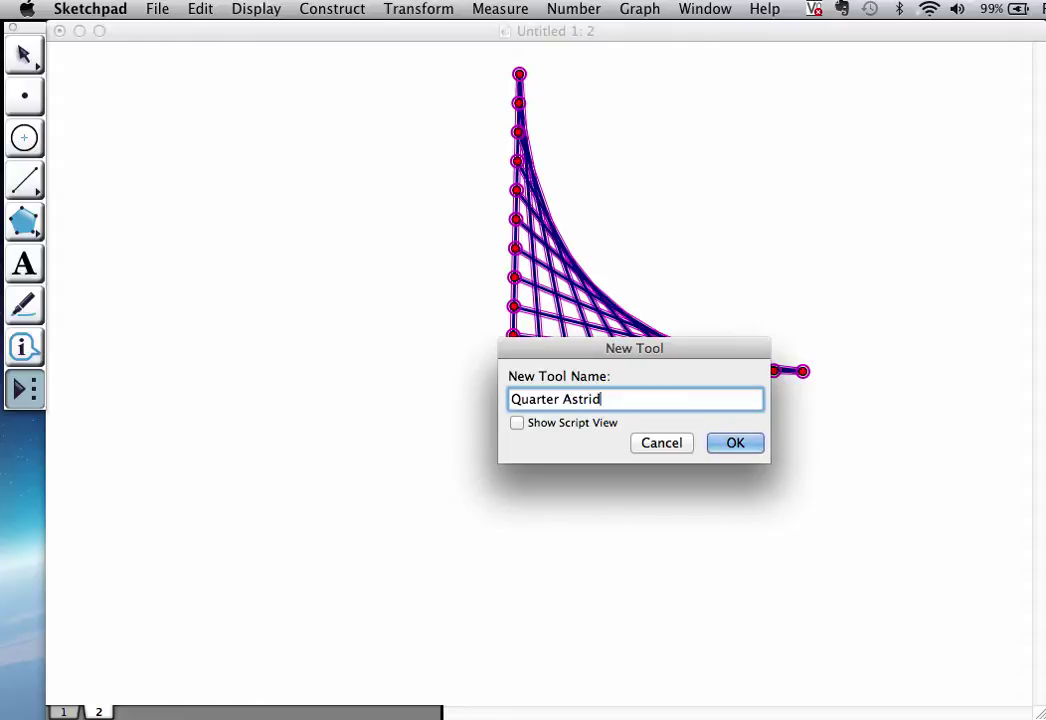
key("Return")
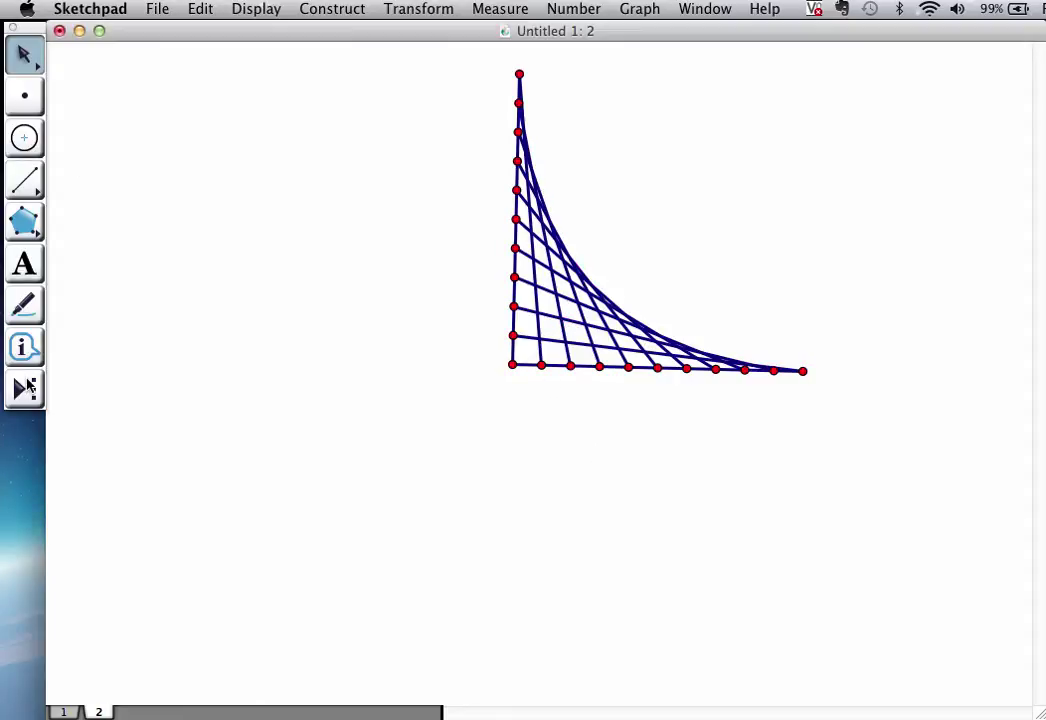
With the Quarter Astrid tool, add the upper-left arm from the centre point to the top point
left_click(24, 389)
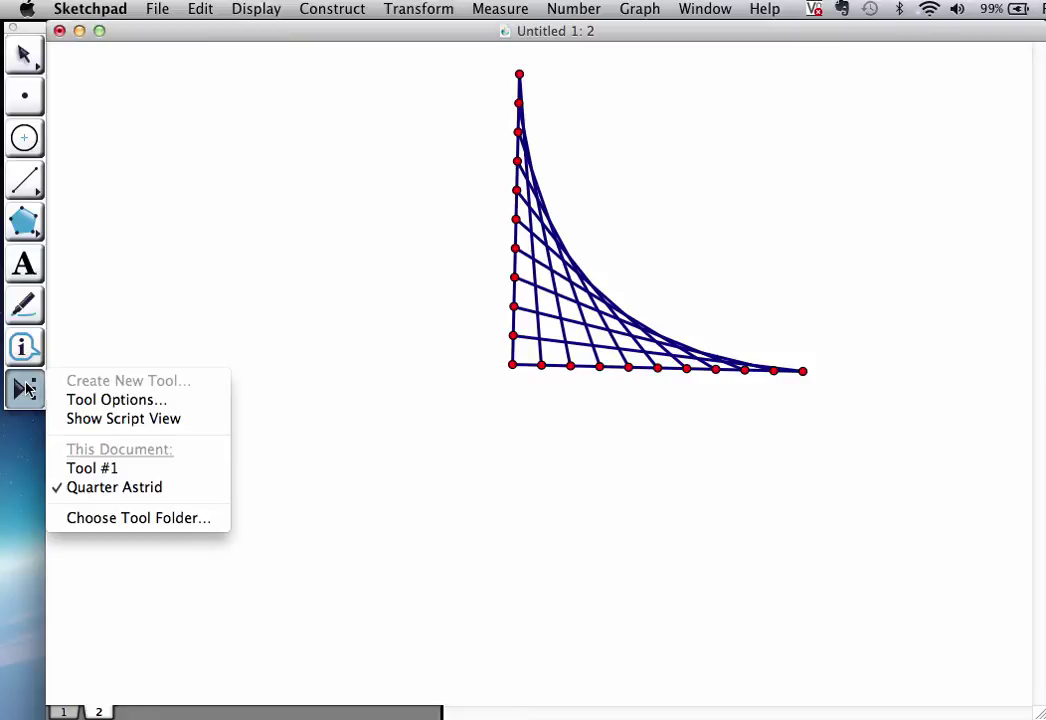
left_click(120, 488)
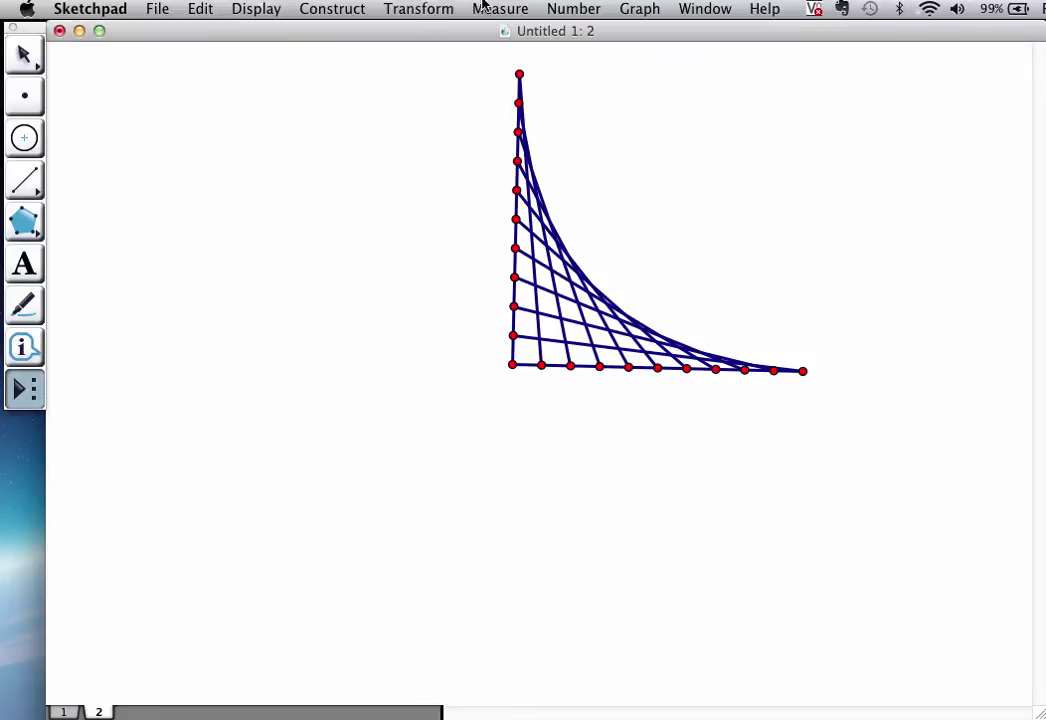
left_click(519, 74)
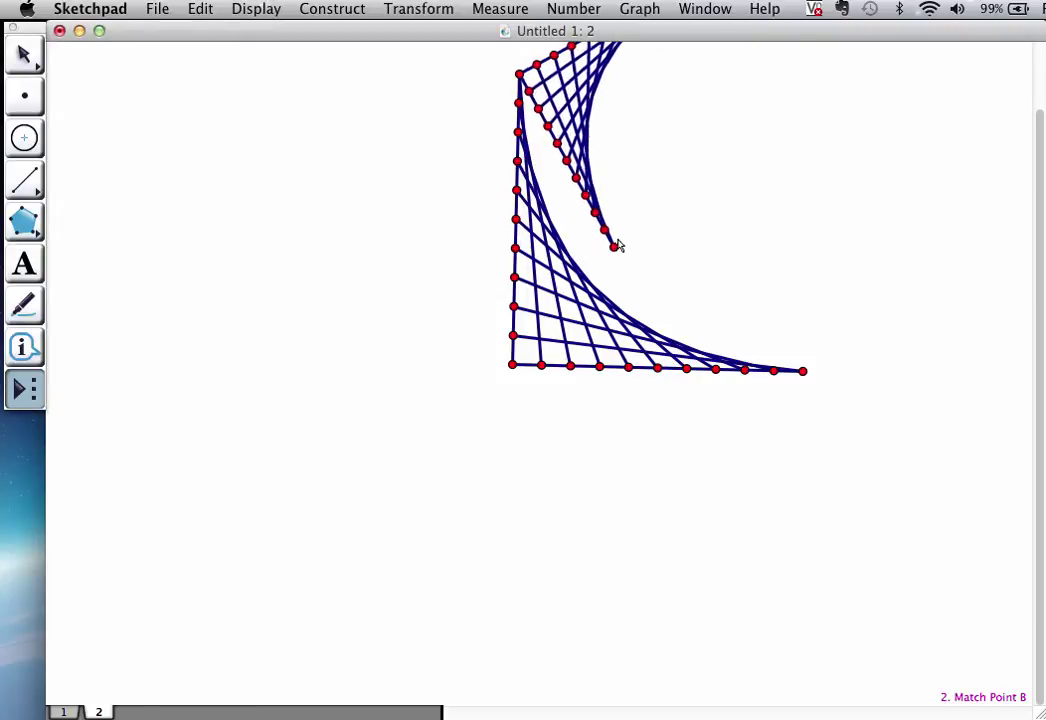
left_click(607, 217)
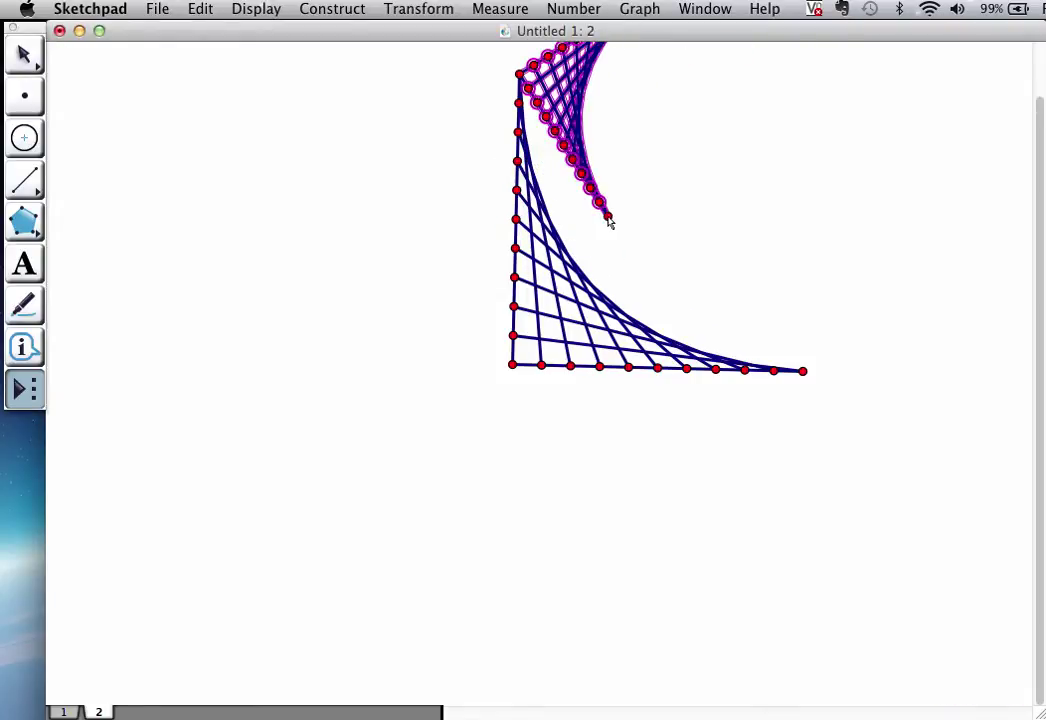
key("super+z")
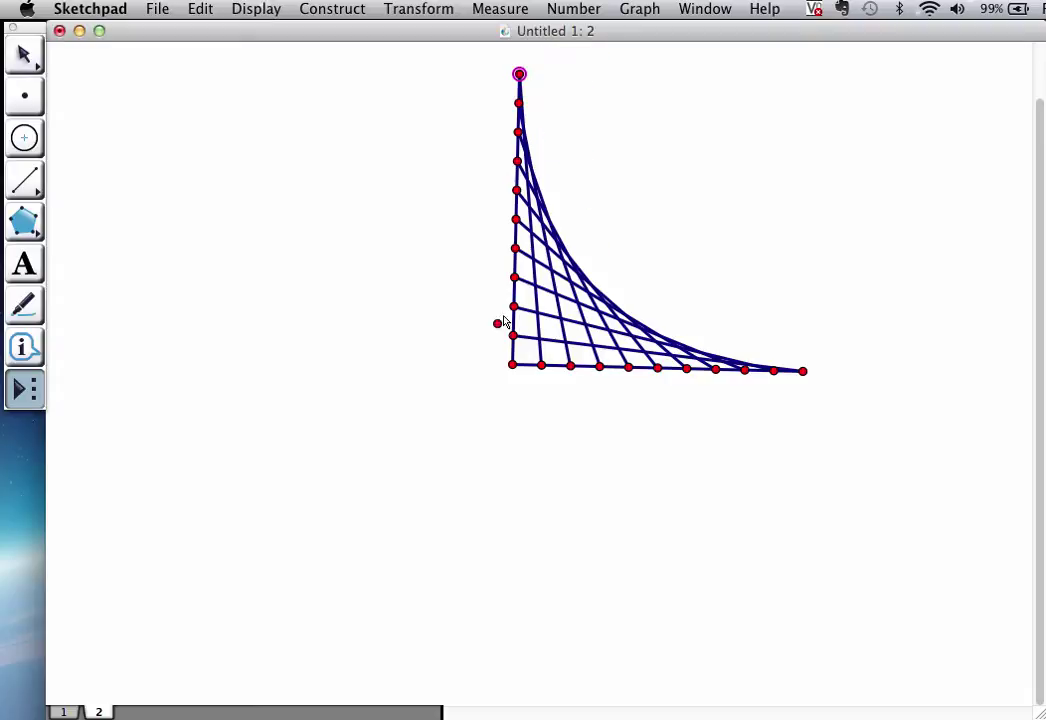
left_click(512, 366)
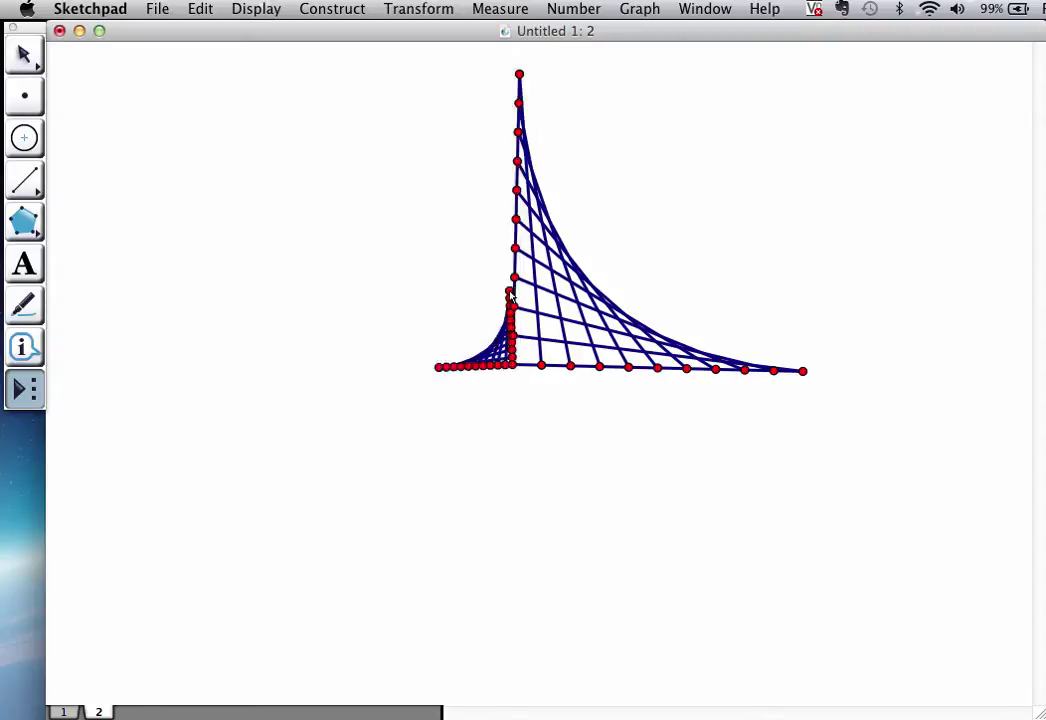
left_click(519, 73)
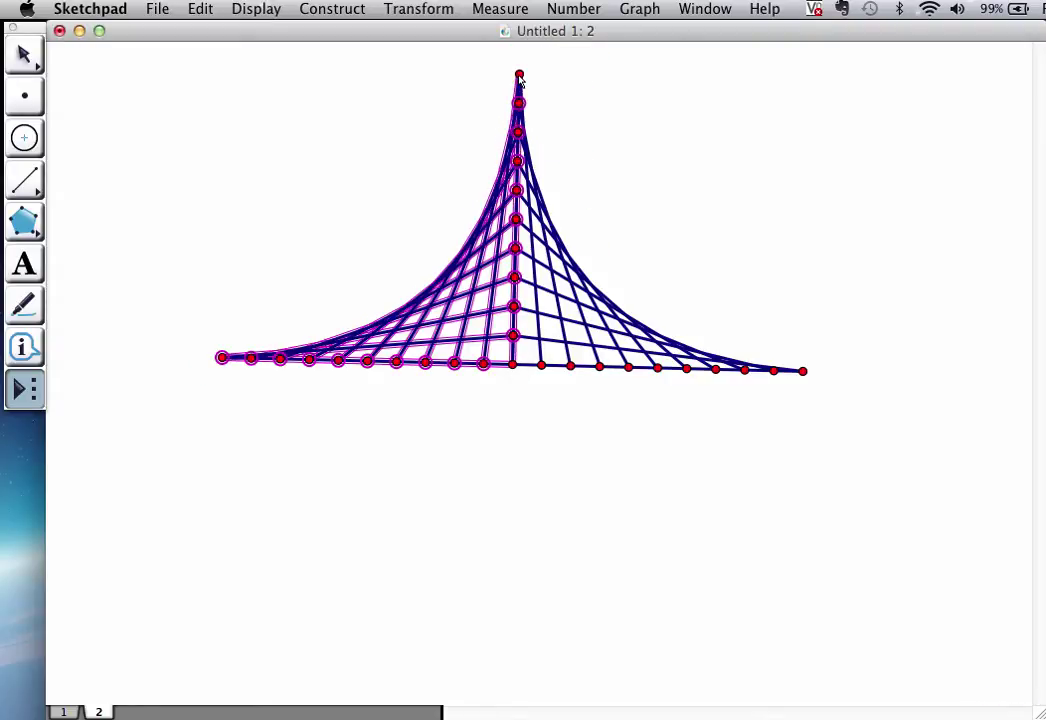
Add the lower-left and lower-right arms from the centre to the left and bottom tips
left_click(222, 357)
left_click(512, 366)
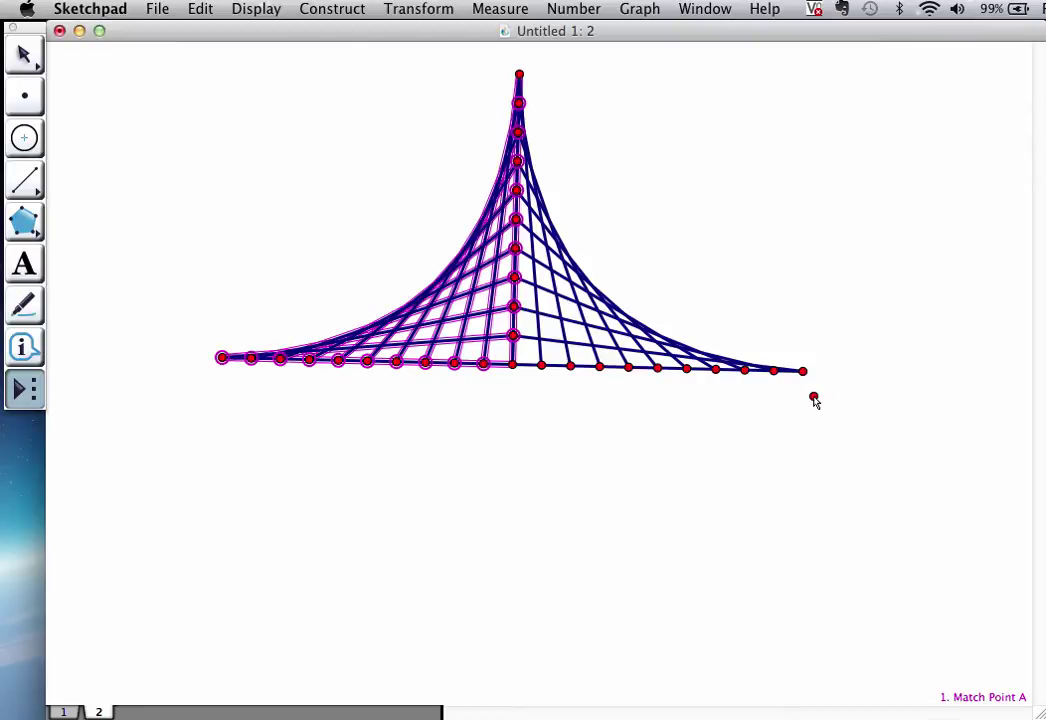
left_click(512, 365)
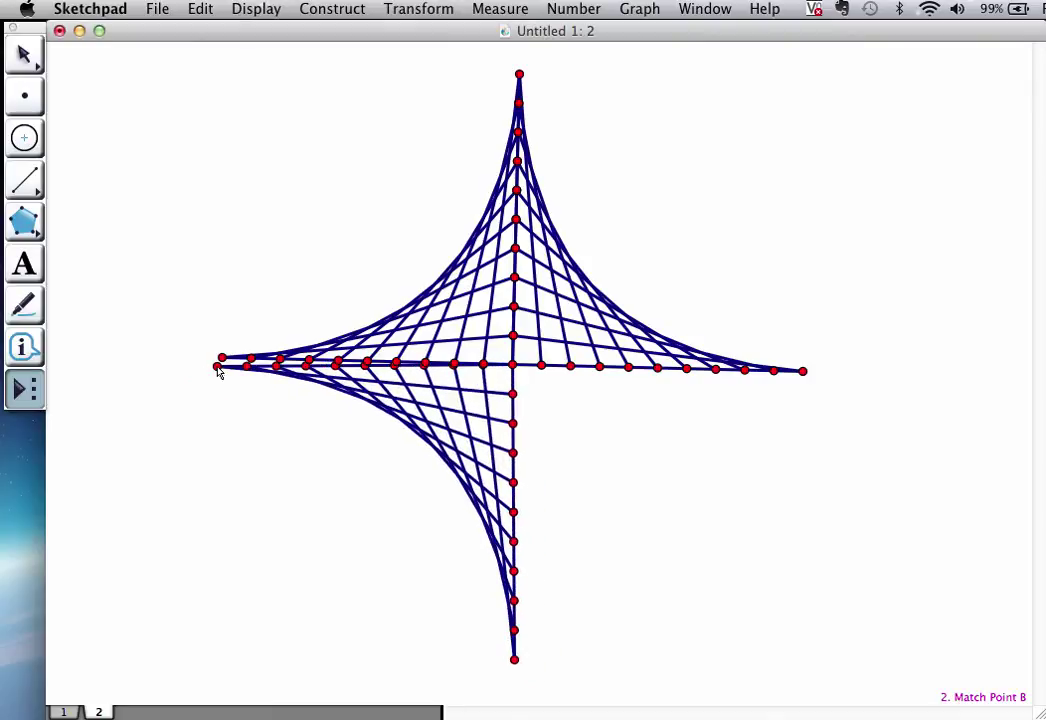
left_click(218, 367)
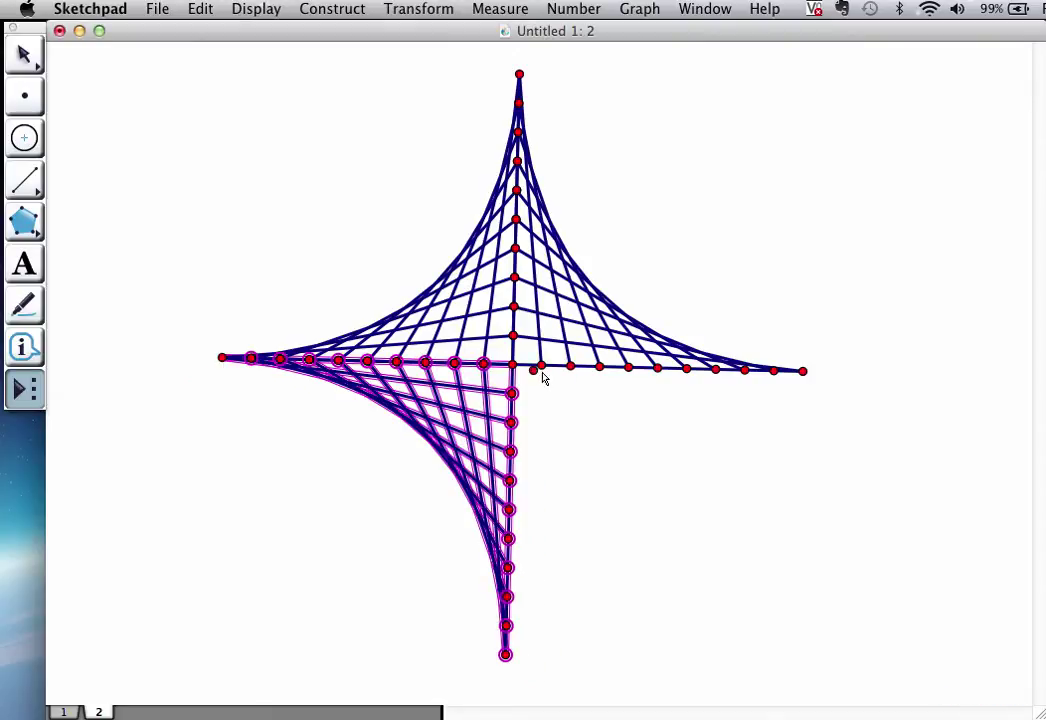
left_click(512, 365)
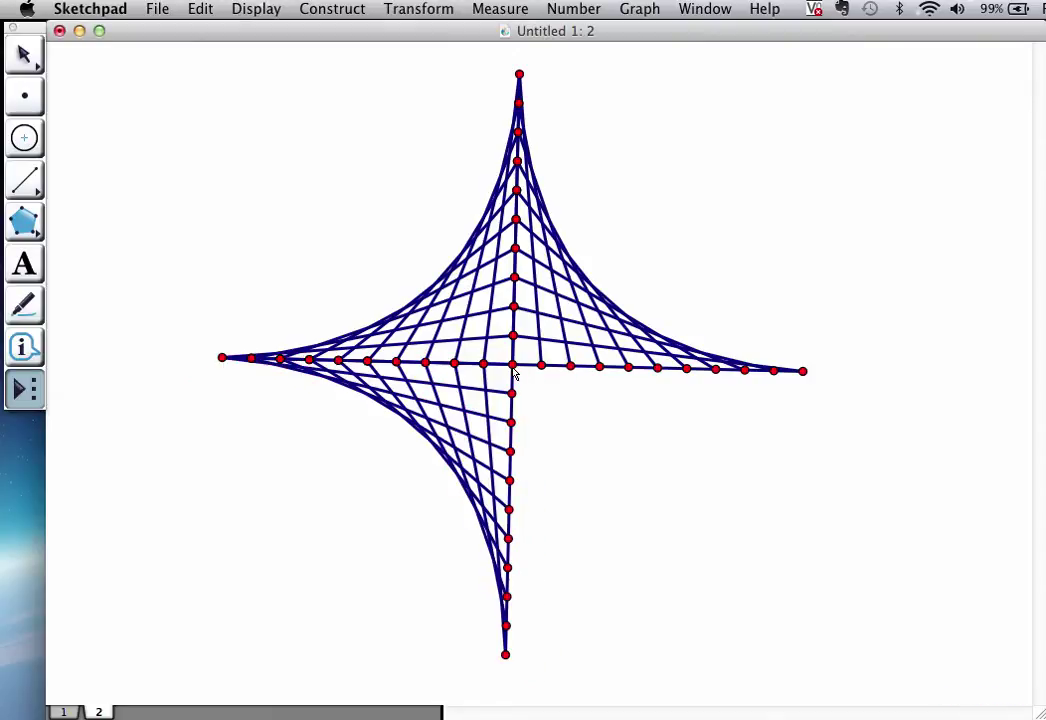
left_click(505, 655)
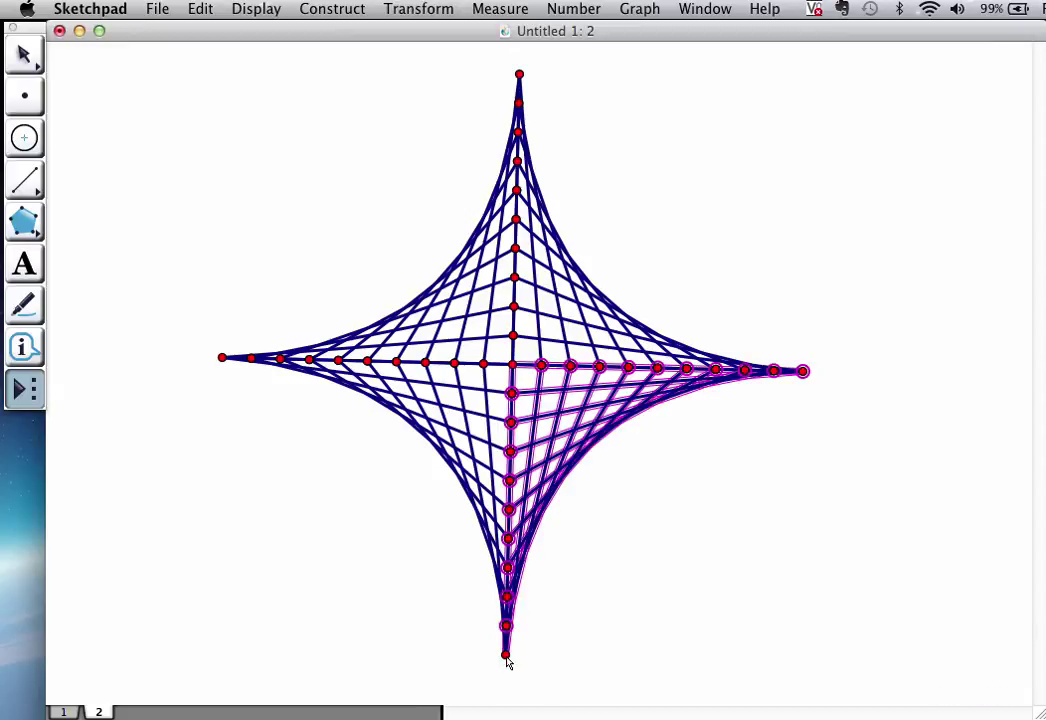
key("Escape")
Shrink the astroid from its right tip, check the Astrid design on page 1, and return to page 2
left_click(817, 341)
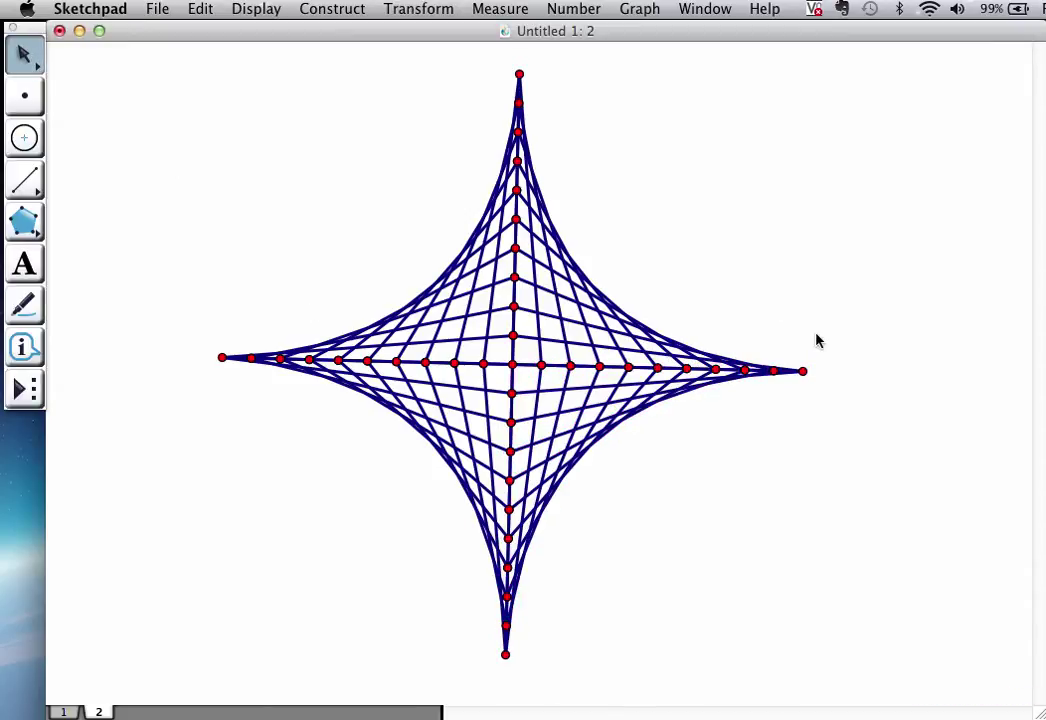
left_click_drag(805, 367, 753, 367)
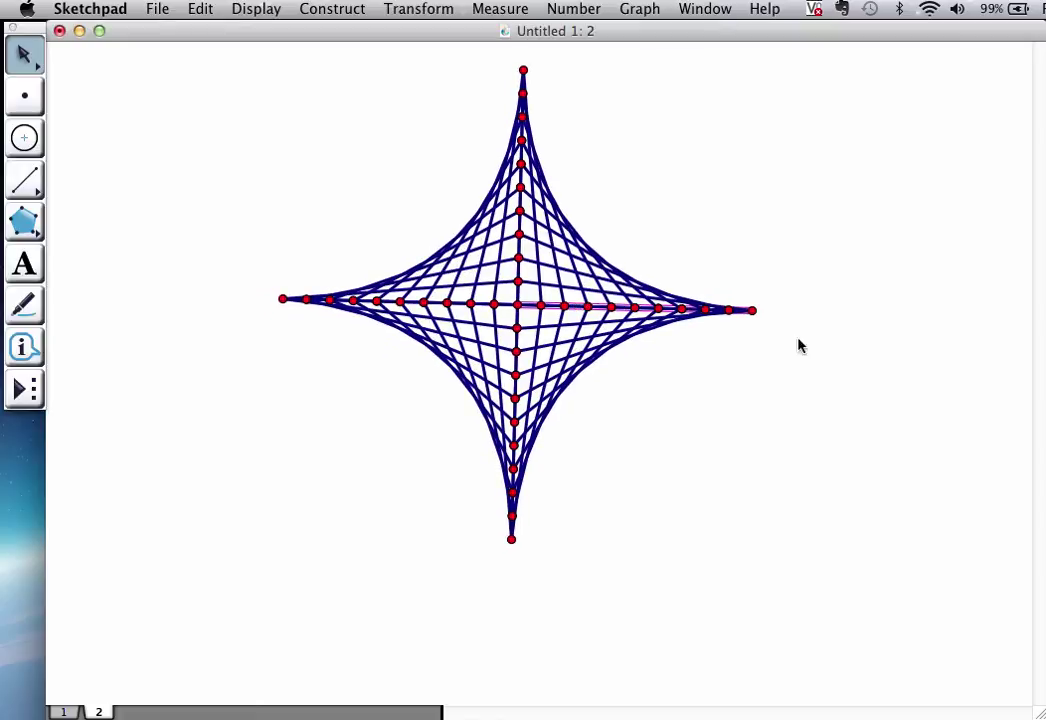
left_click_drag(753, 308, 724, 302)
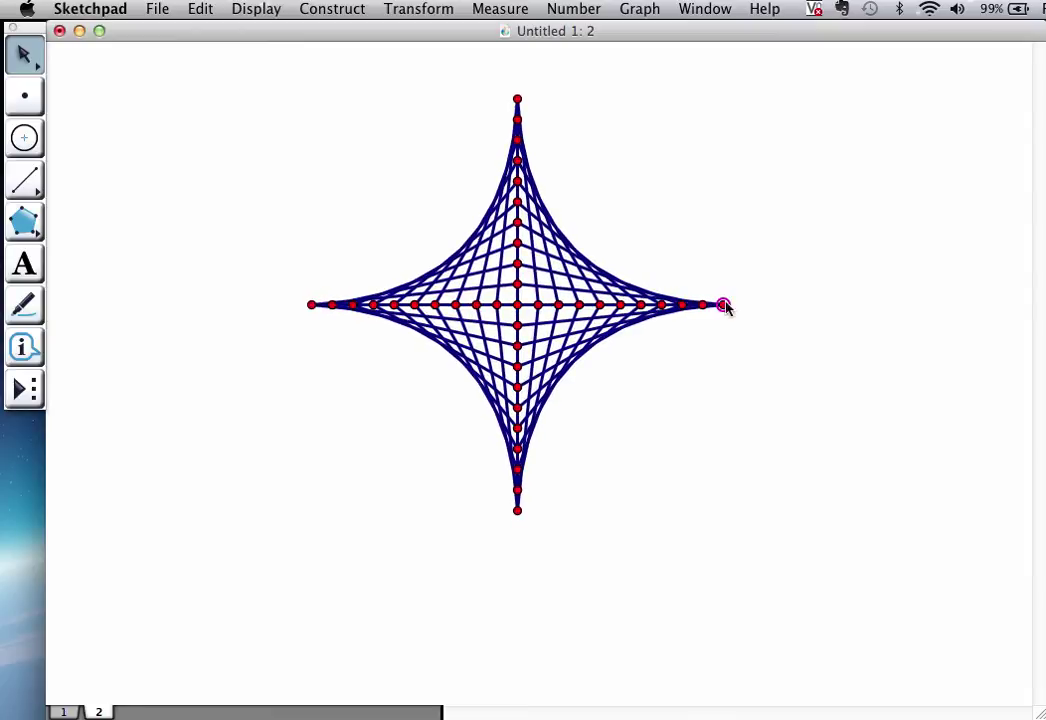
left_click(63, 712)
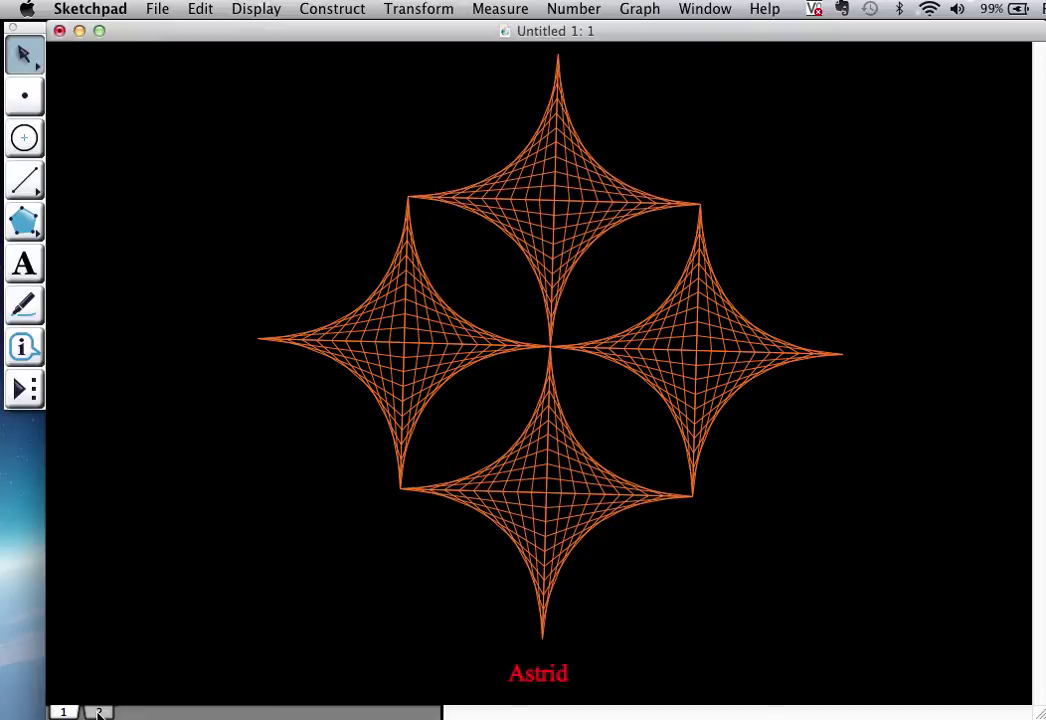
left_click(98, 712)
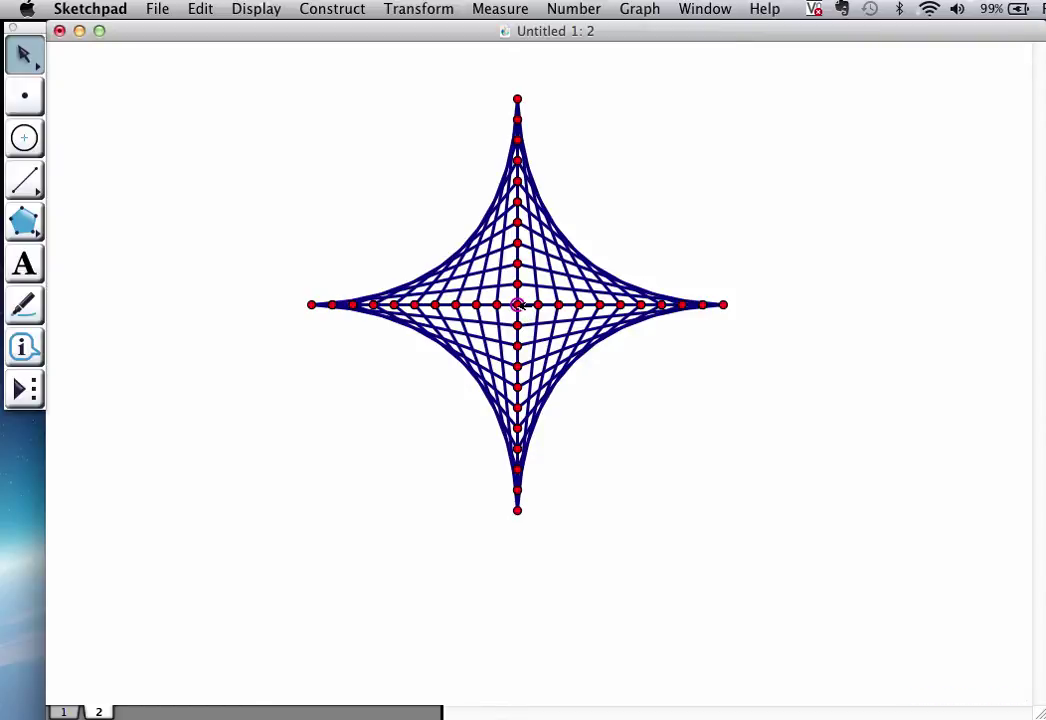
Select the whole astroid and create a copy rotated by 30°
left_click_drag(148, 60, 818, 568)
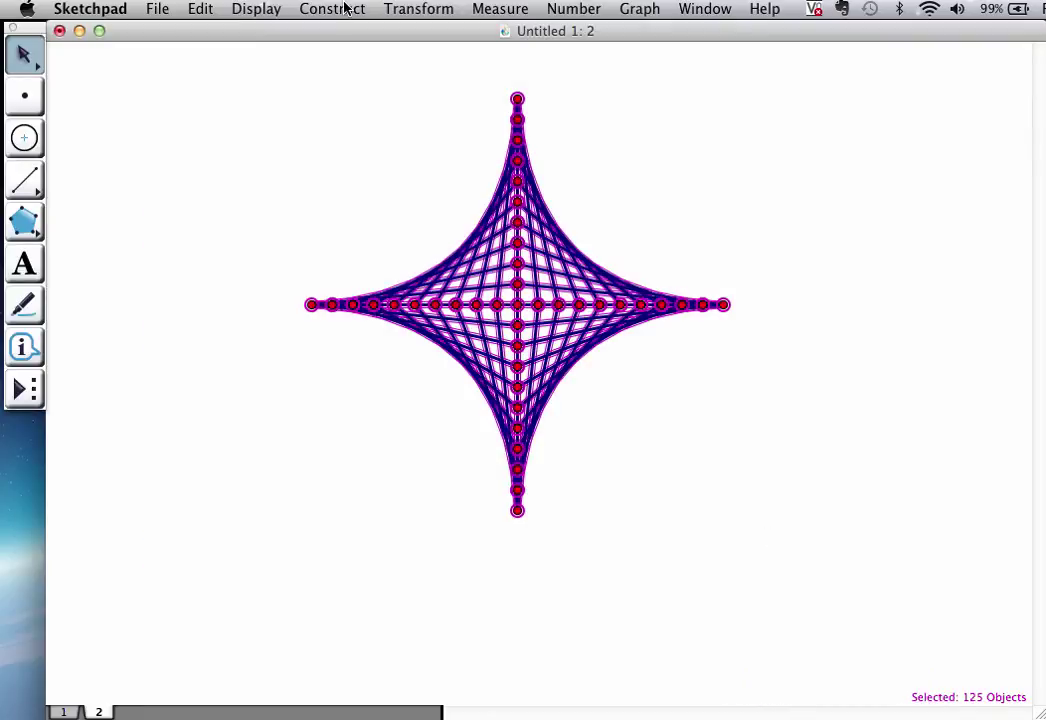
left_click(346, 8)
mouse_move(420, 12)
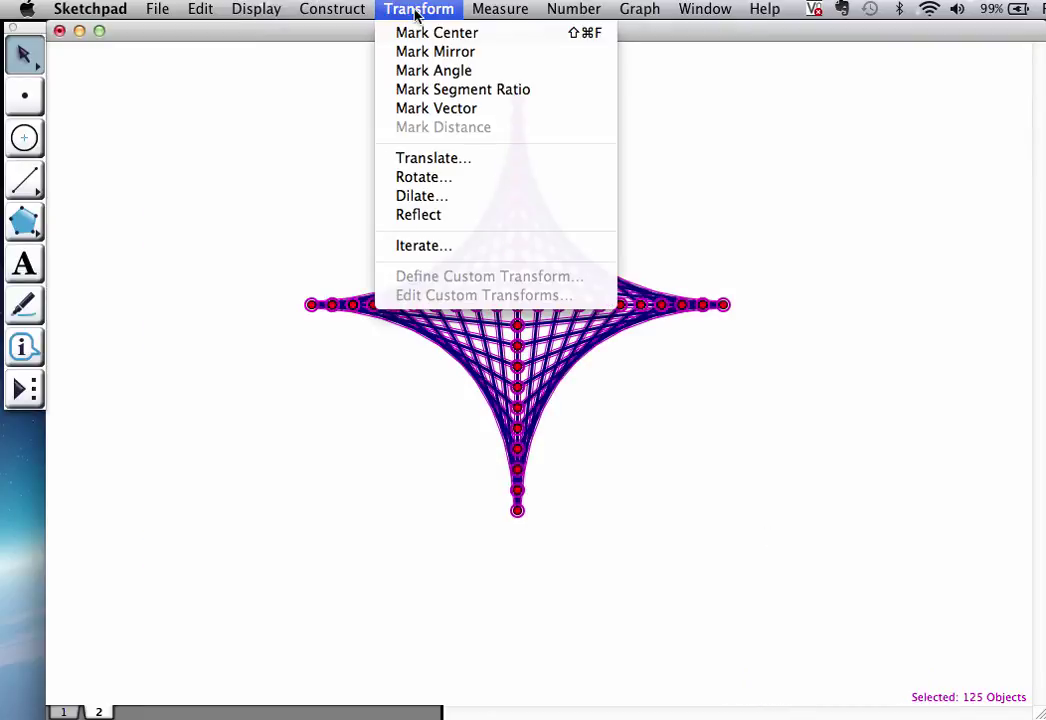
left_click(450, 177)
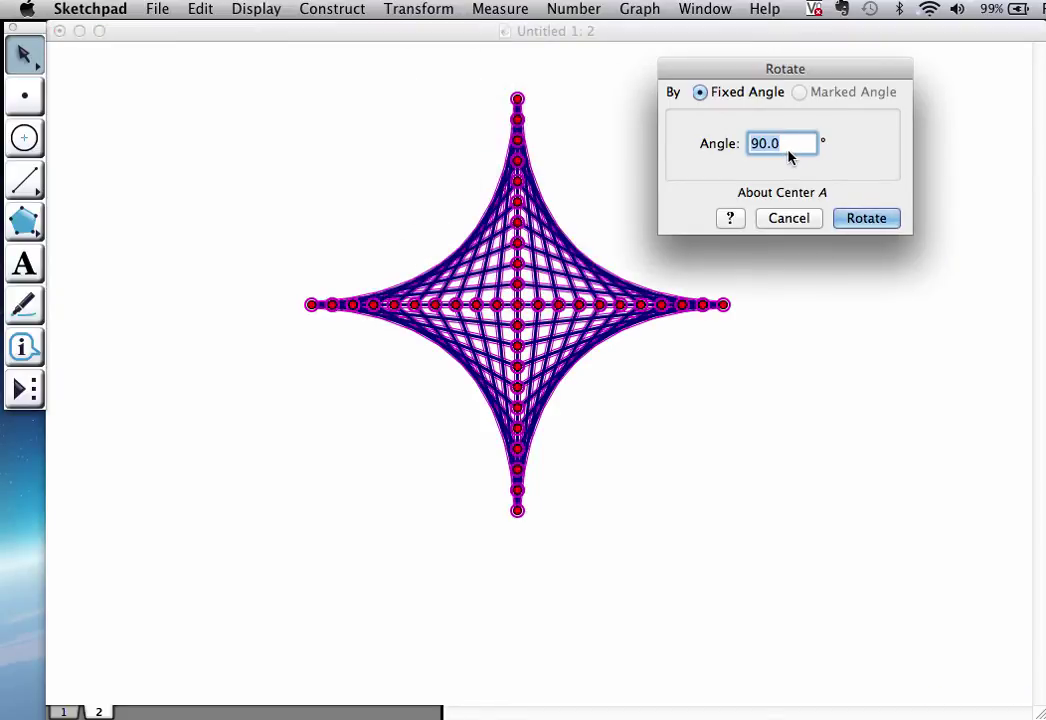
type("45")
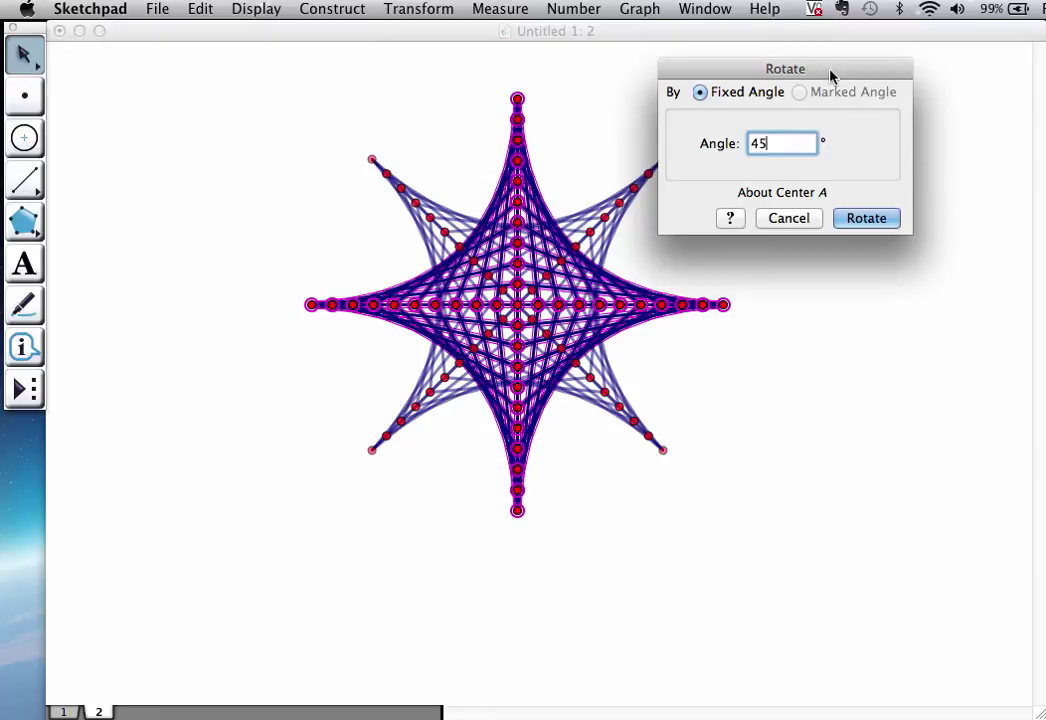
left_click_drag(832, 70, 937, 104)
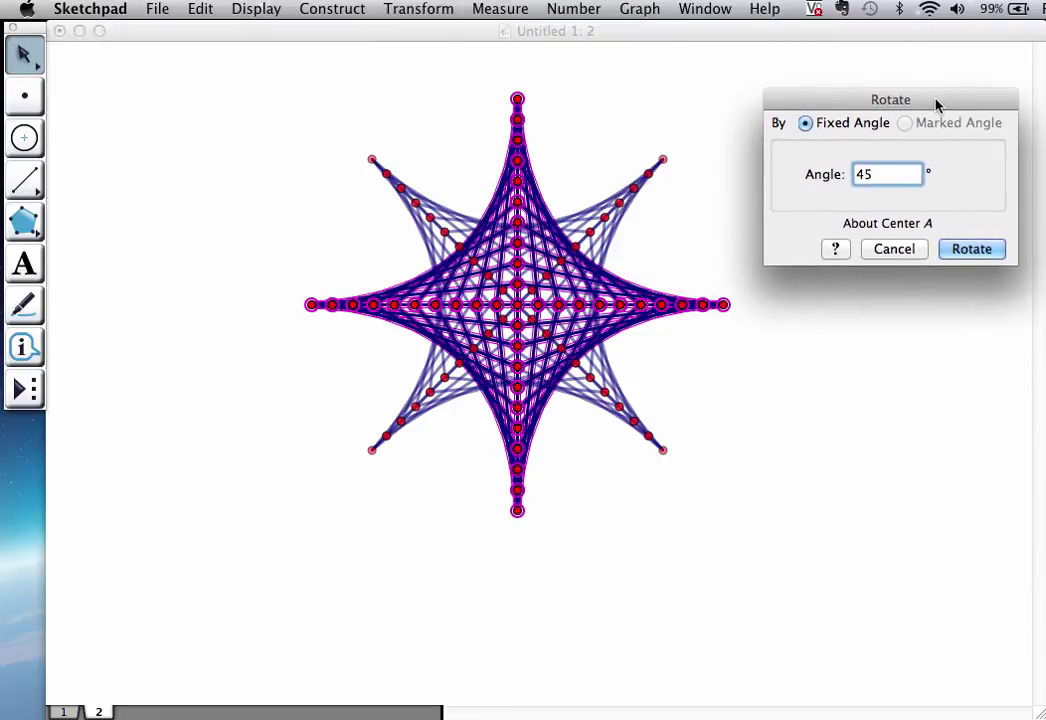
key("BackSpace")
key("BackSpace")
type("30")
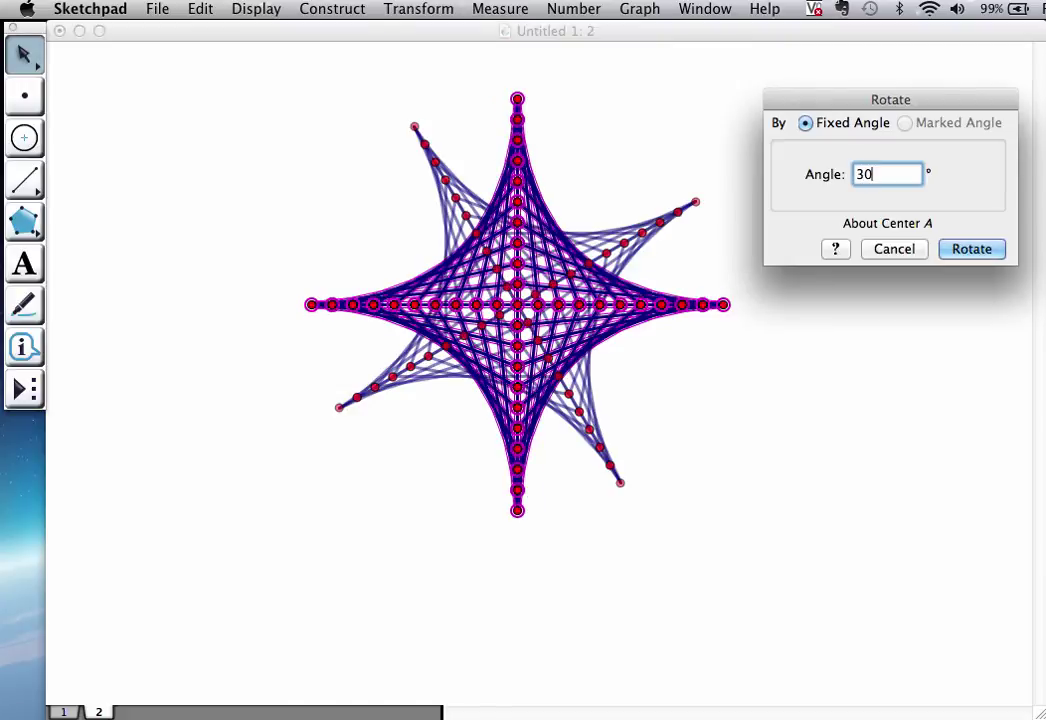
left_click(972, 249)
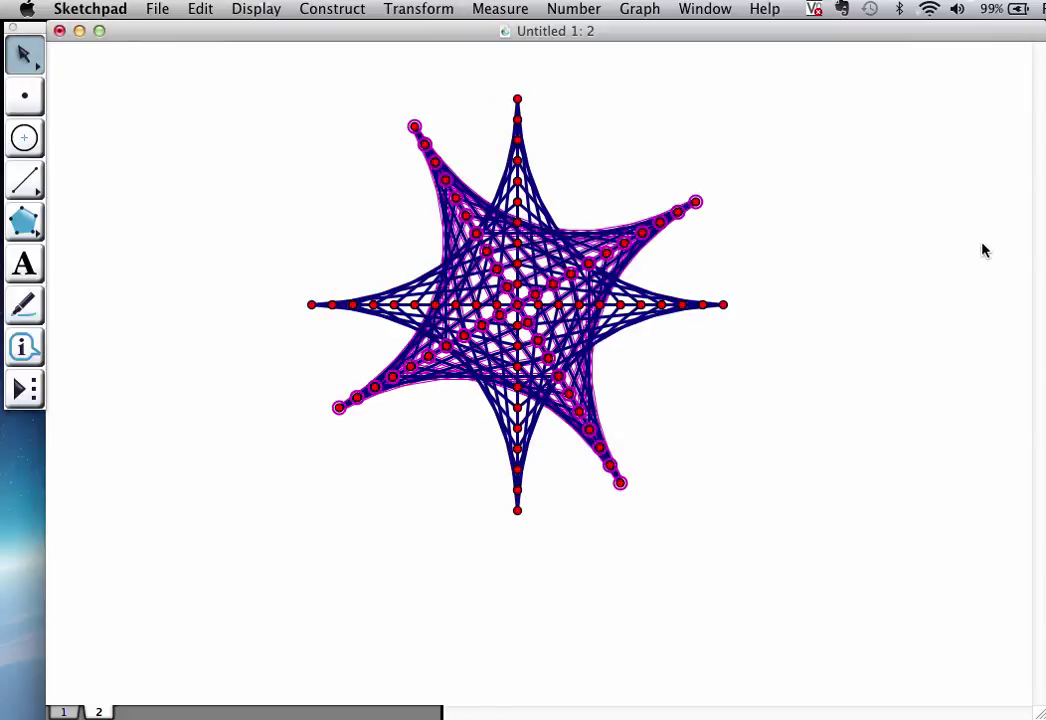
Rotate the new copy another 30° to complete the twelve-pointed star
left_click(400, 9)
left_click(431, 178)
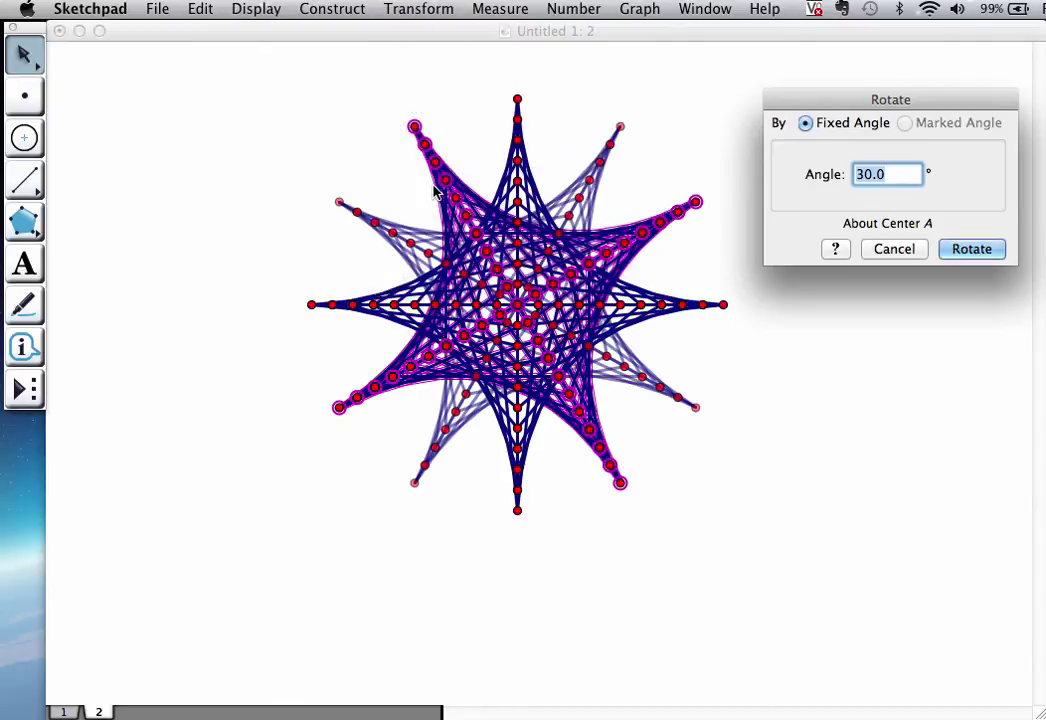
left_click(987, 256)
left_click(826, 414)
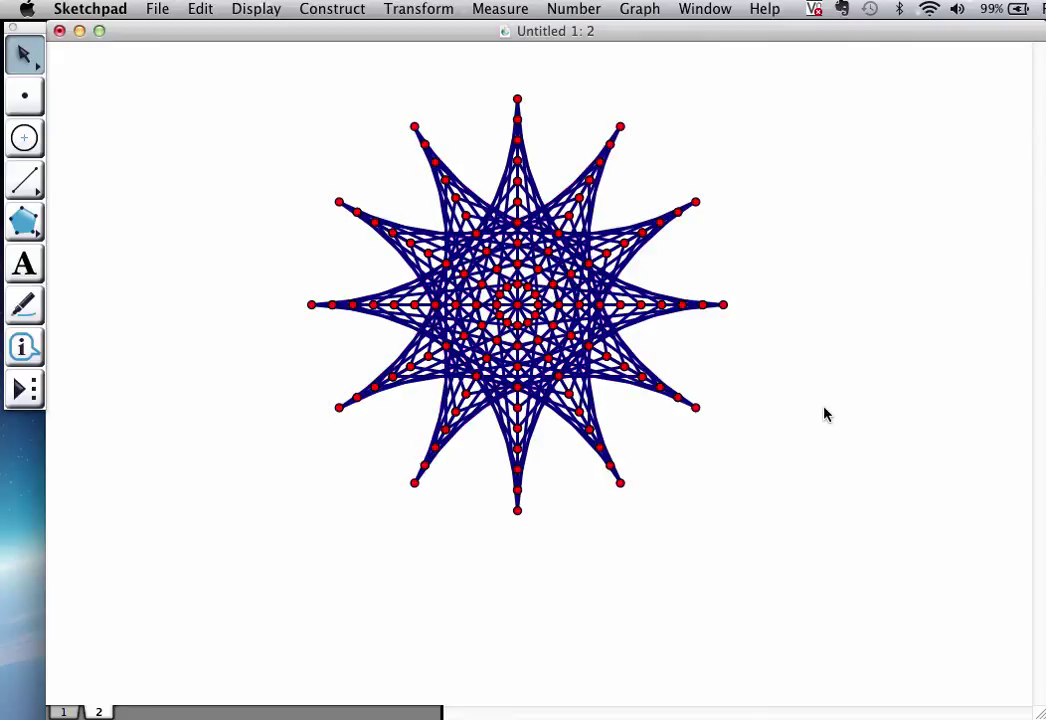
Nudge the lower-right star tip slightly, then select all points and hide them
mouse_move(621, 482)
left_mouse_down()
mouse_move(598, 463)
mouse_move(600, 451)
mouse_move(638, 492)
left_mouse_up()
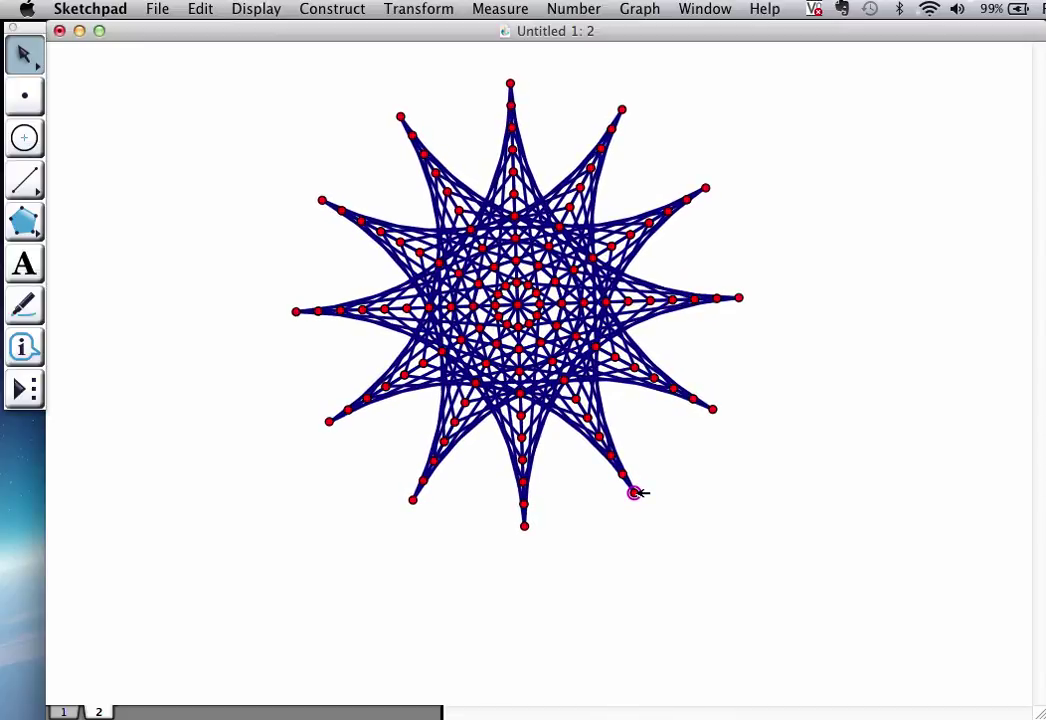
left_click(672, 567)
left_click(26, 99)
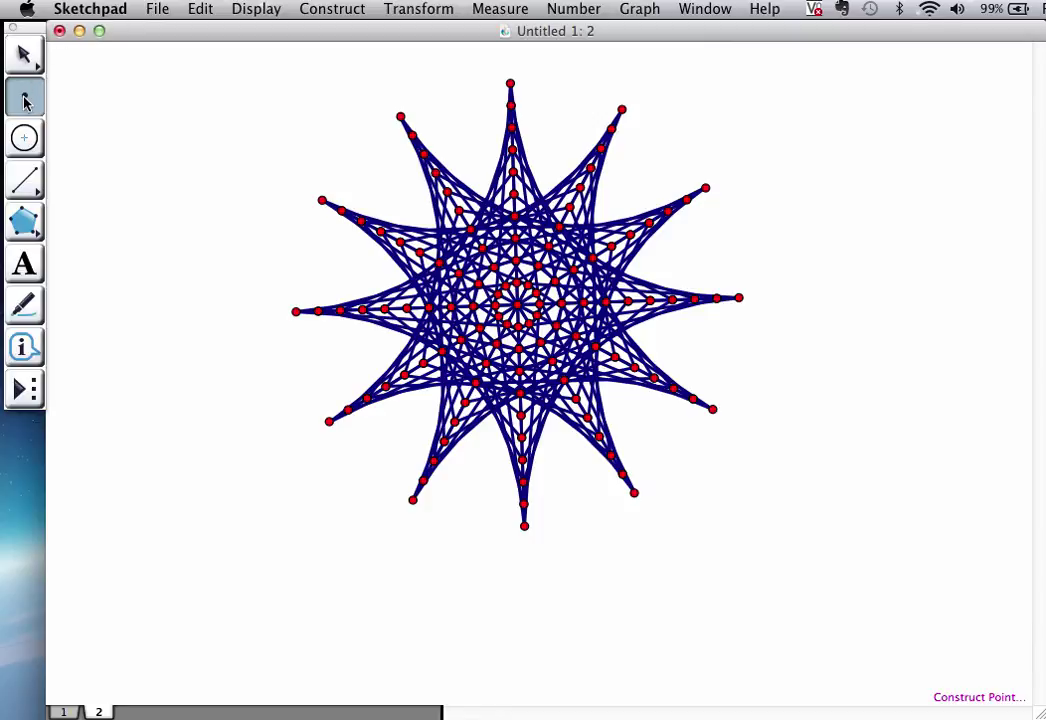
left_click(200, 9)
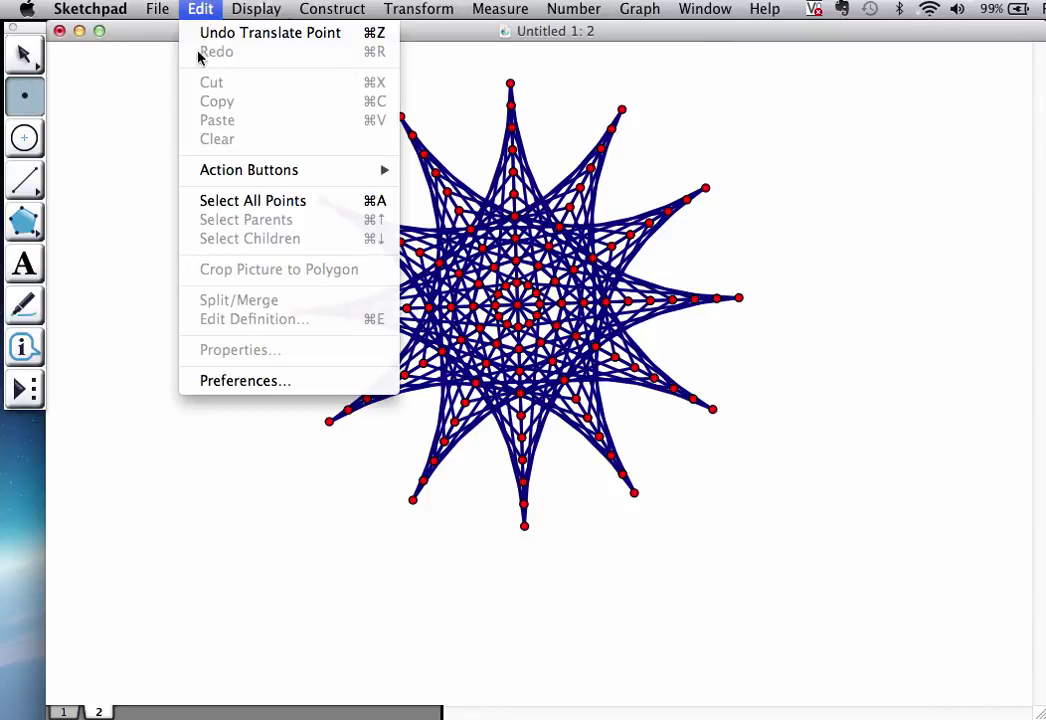
left_click(233, 202)
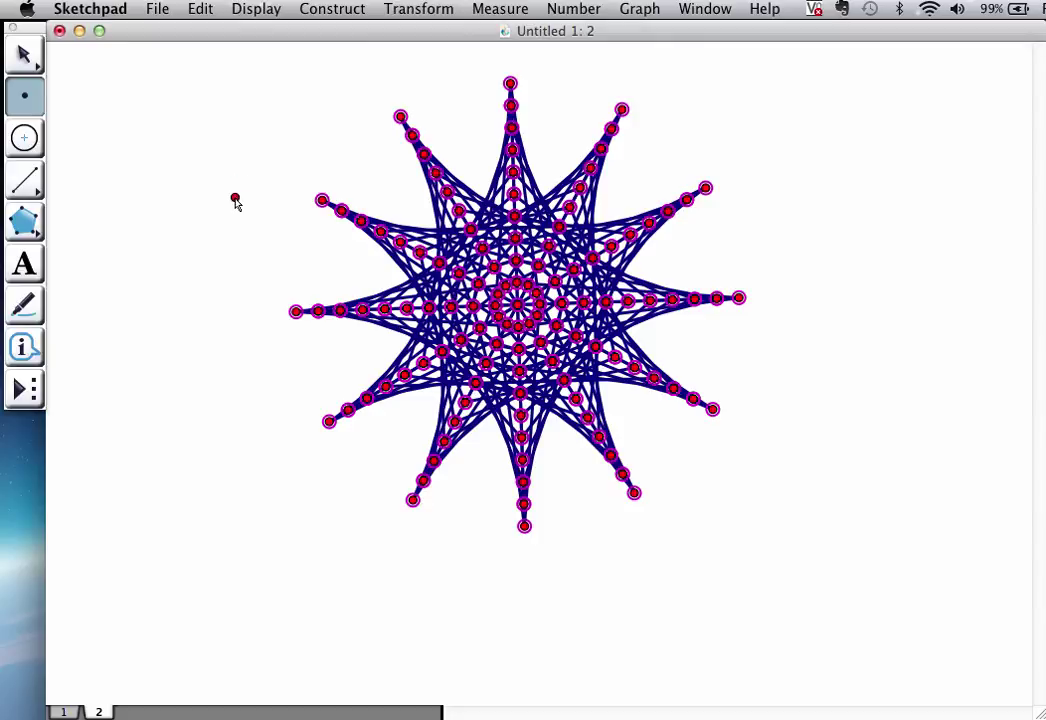
left_click(258, 10)
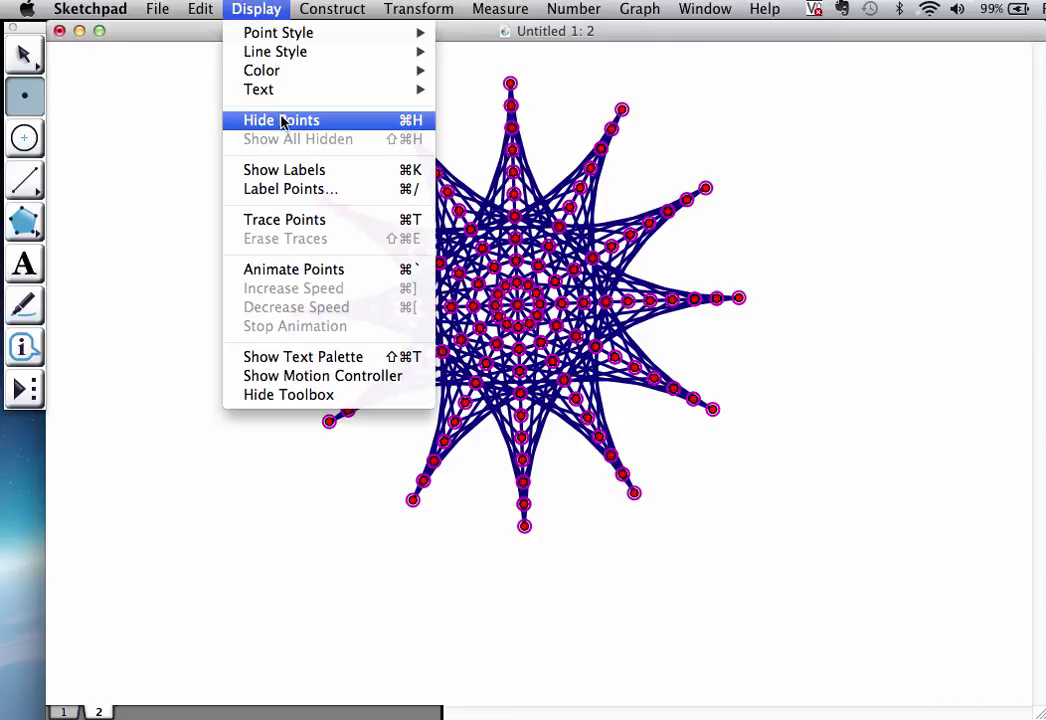
left_click(282, 121)
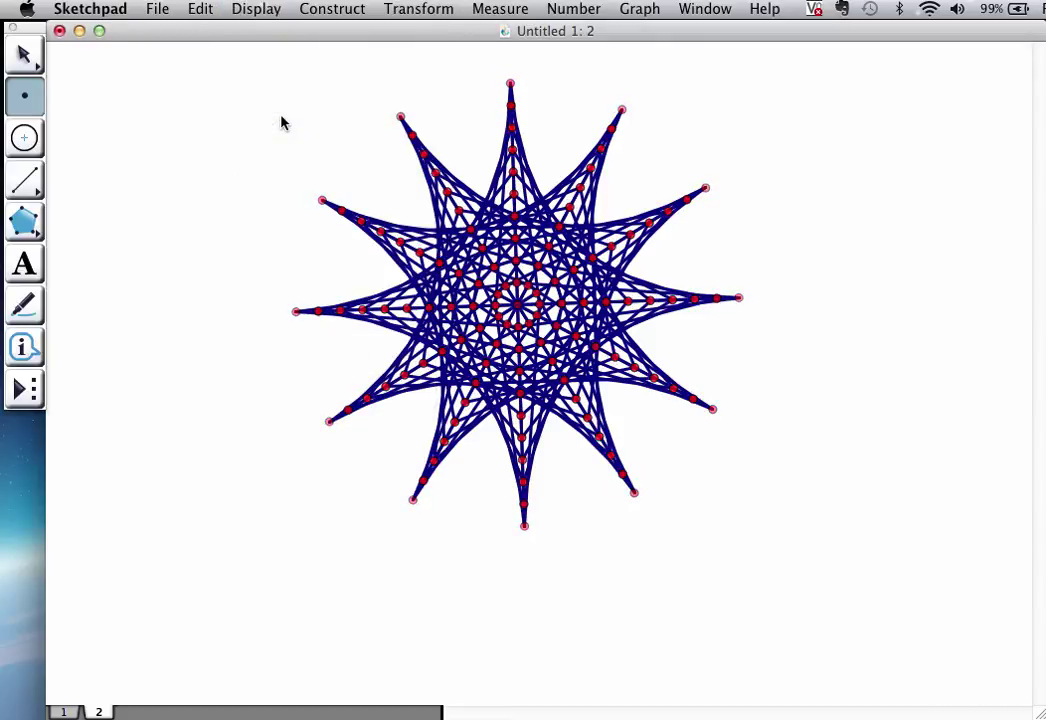
left_click(27, 57)
Set the line style of all the star's segments to Thin
left_click_drag(176, 46, 876, 577)
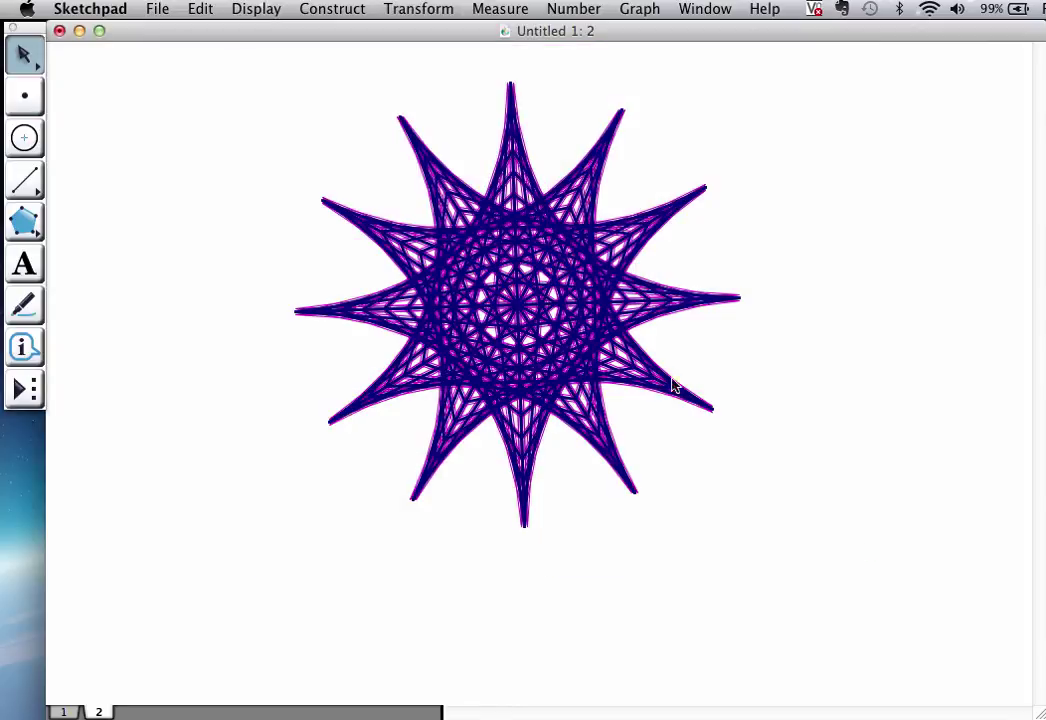
left_click(258, 8)
mouse_move(273, 51)
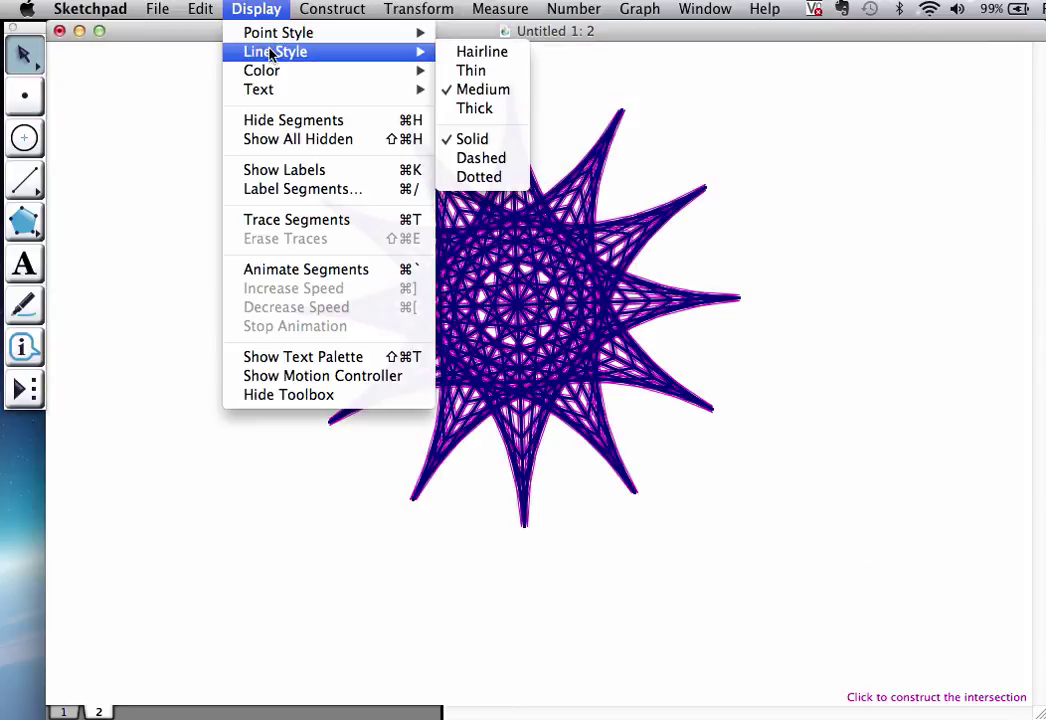
left_click(505, 71)
left_click(733, 161)
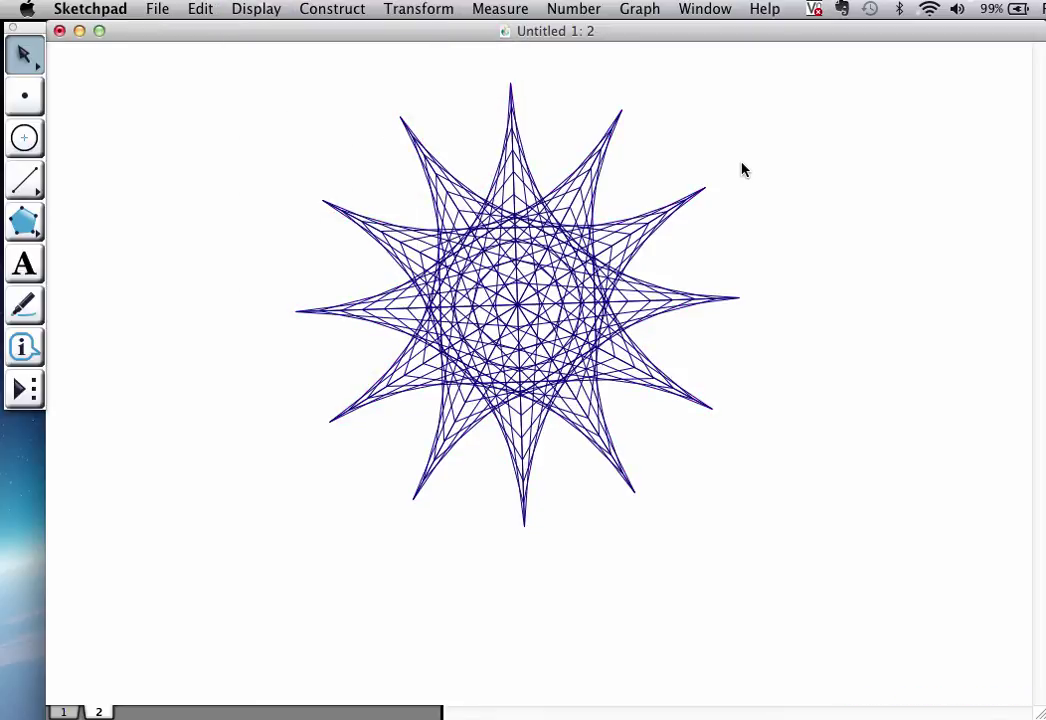
Colour all the star's segments magenta
left_click_drag(187, 66, 835, 568)
left_click(254, 9)
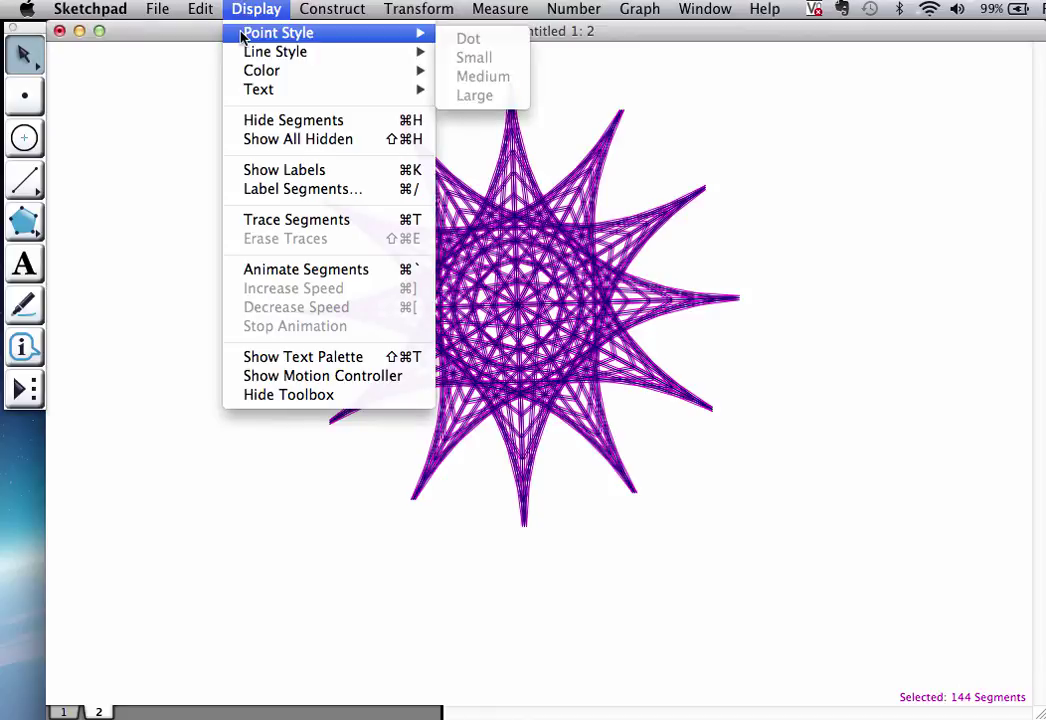
mouse_move(258, 72)
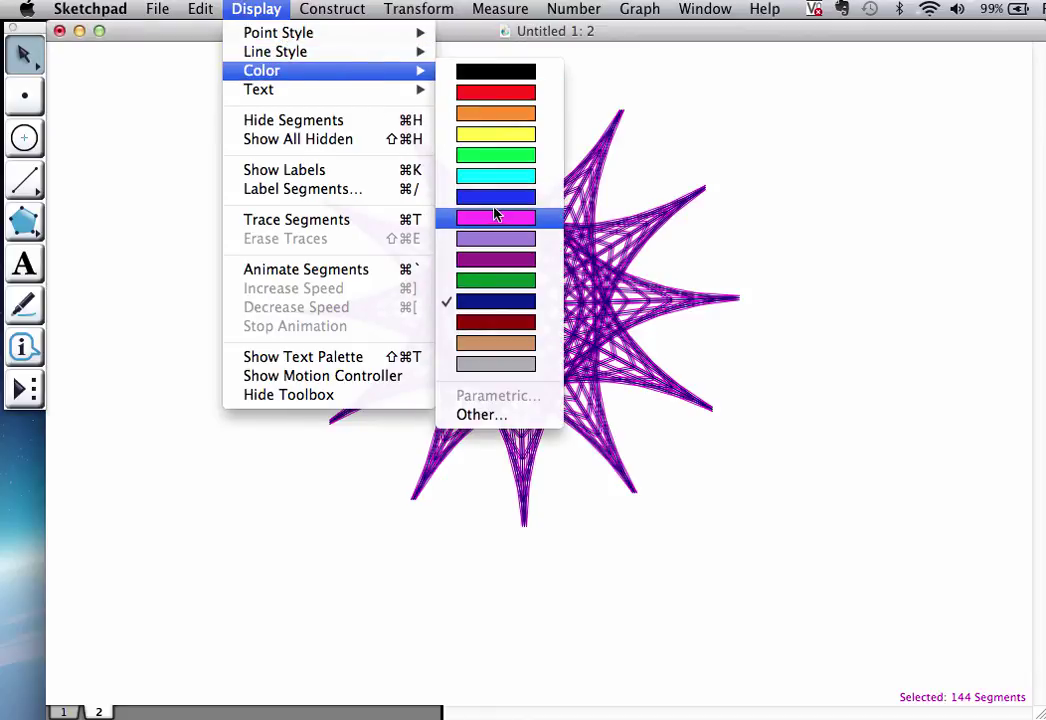
left_click(495, 219)
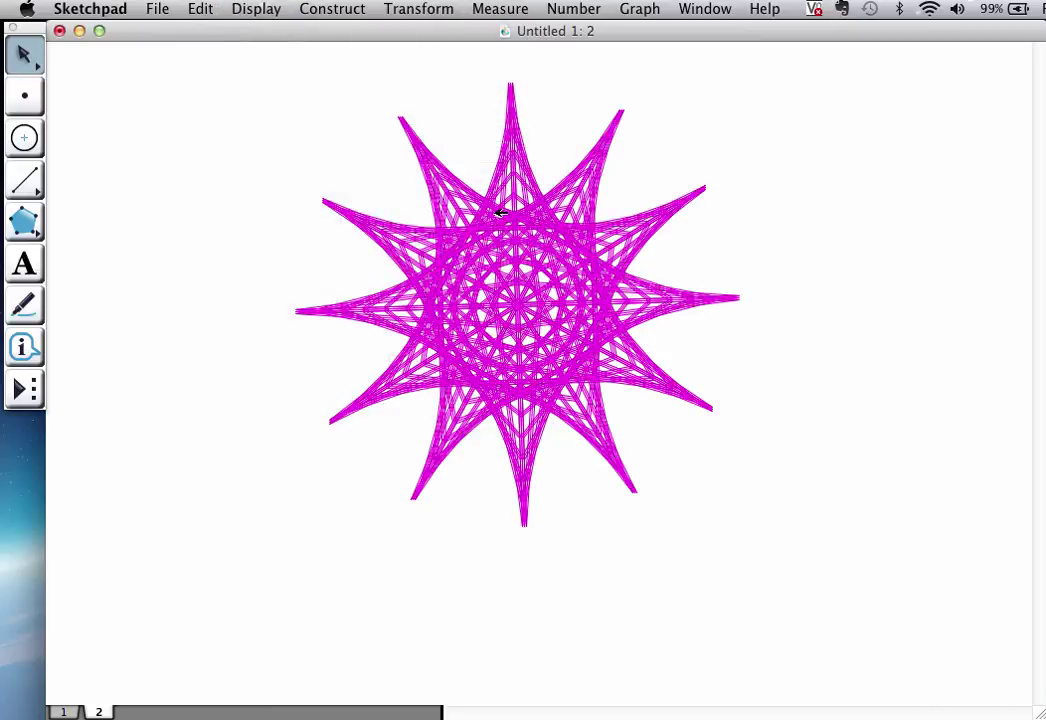
left_click(770, 150)
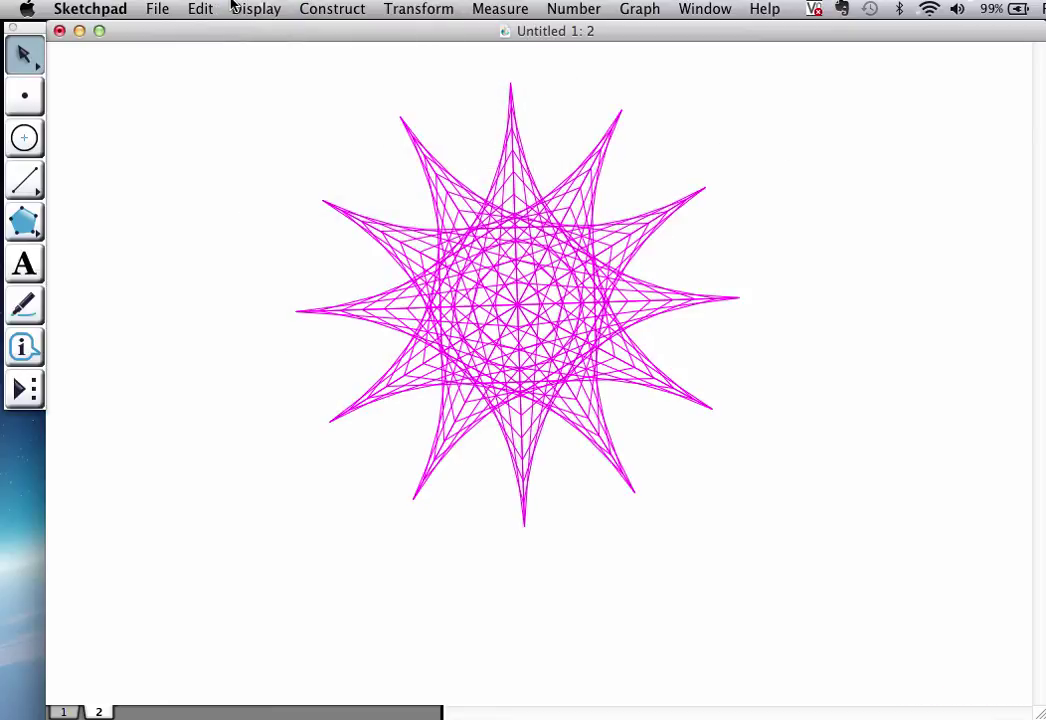
Set the sketch background colour to black in Preferences
left_click(200, 8)
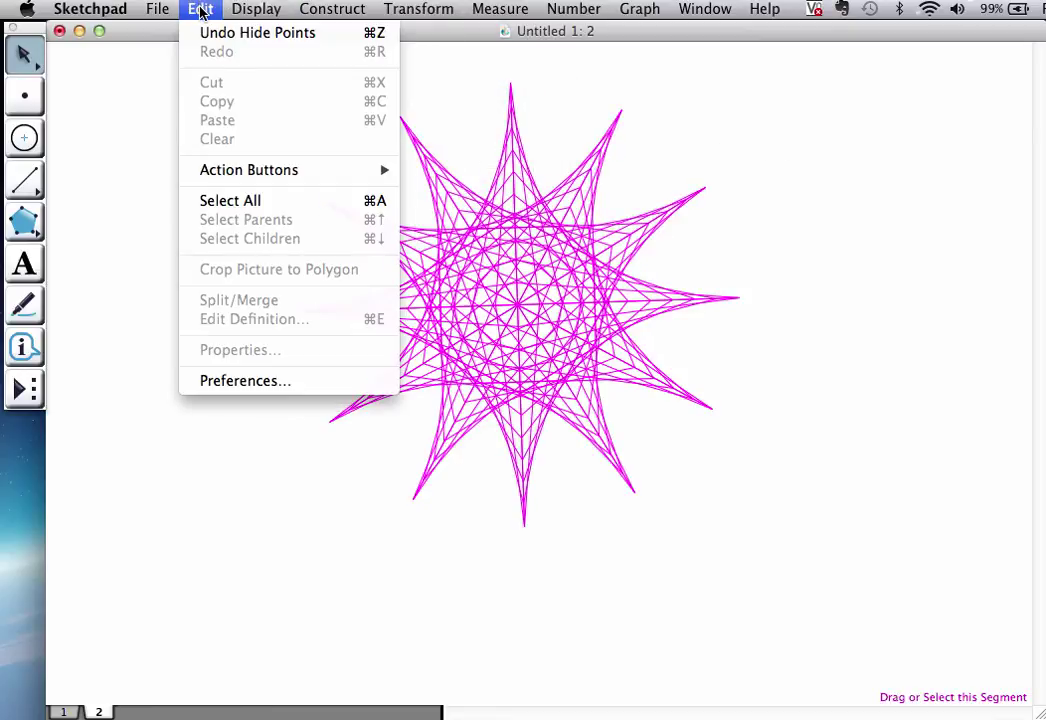
left_click(238, 382)
left_click(700, 442)
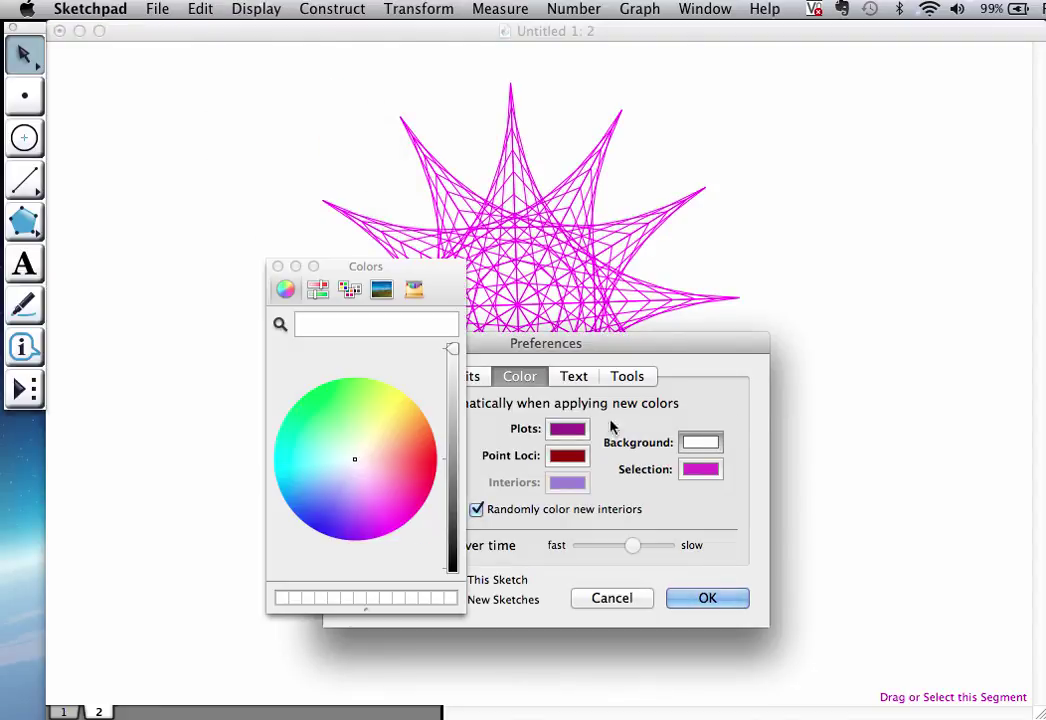
left_click_drag(453, 349, 455, 595)
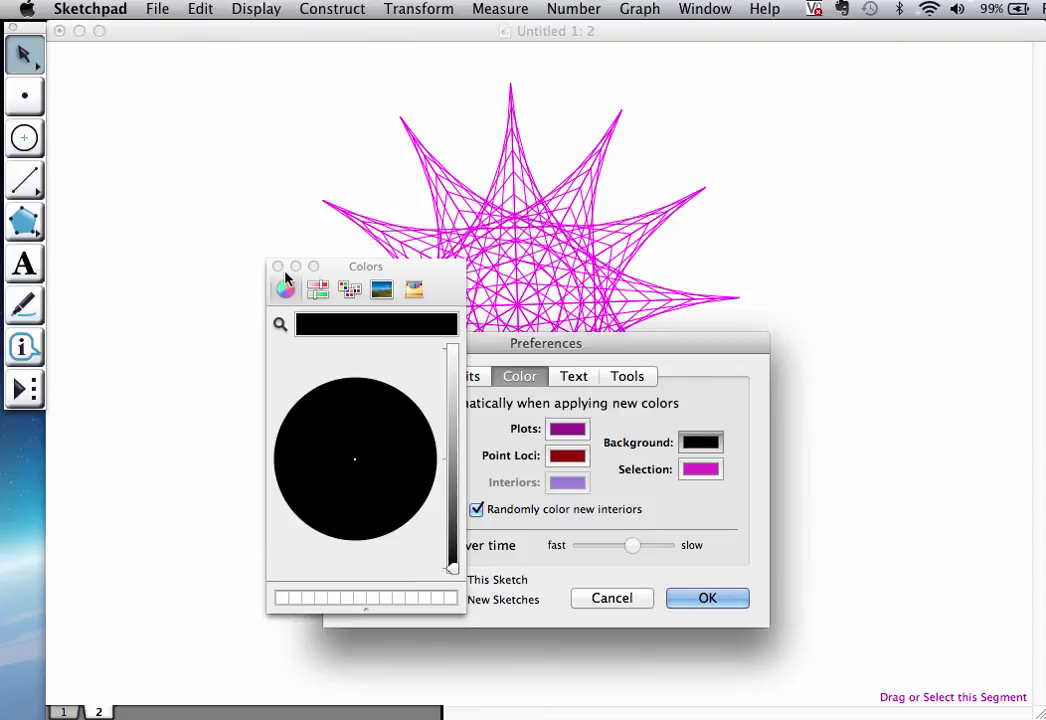
left_click(713, 599)
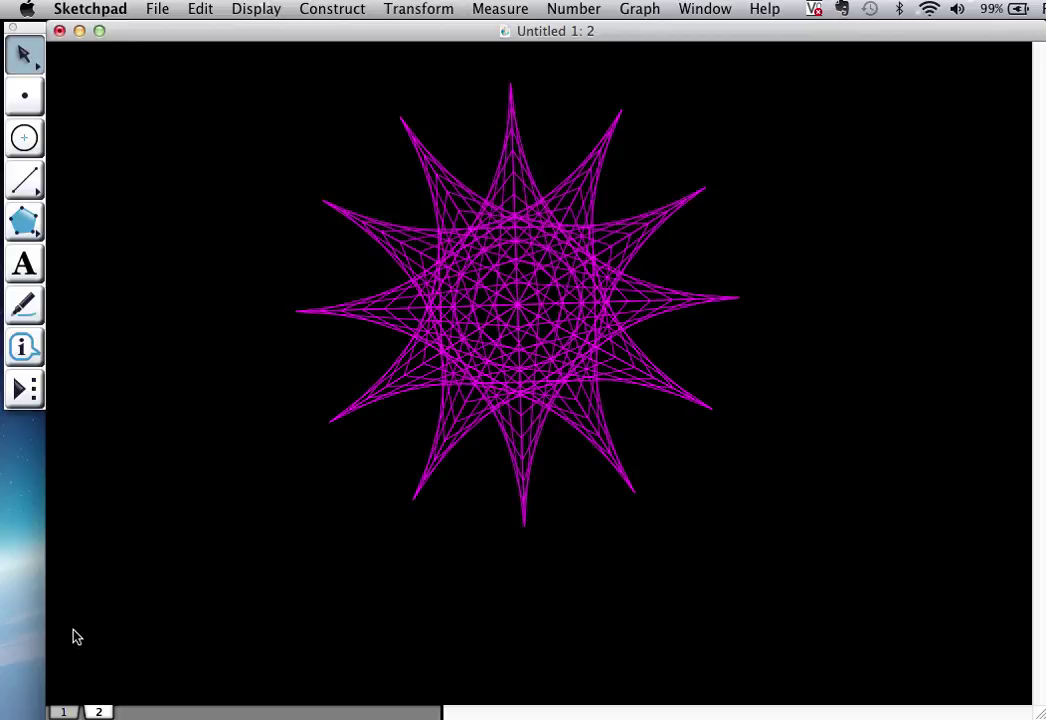
left_click(64, 712)
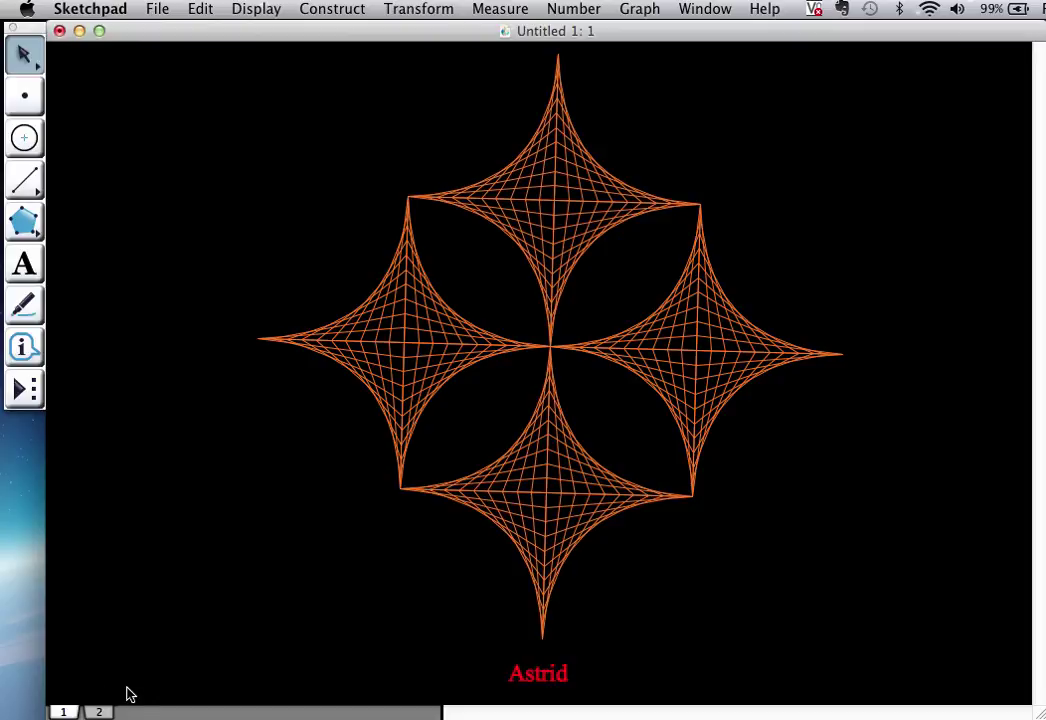
left_click(99, 712)
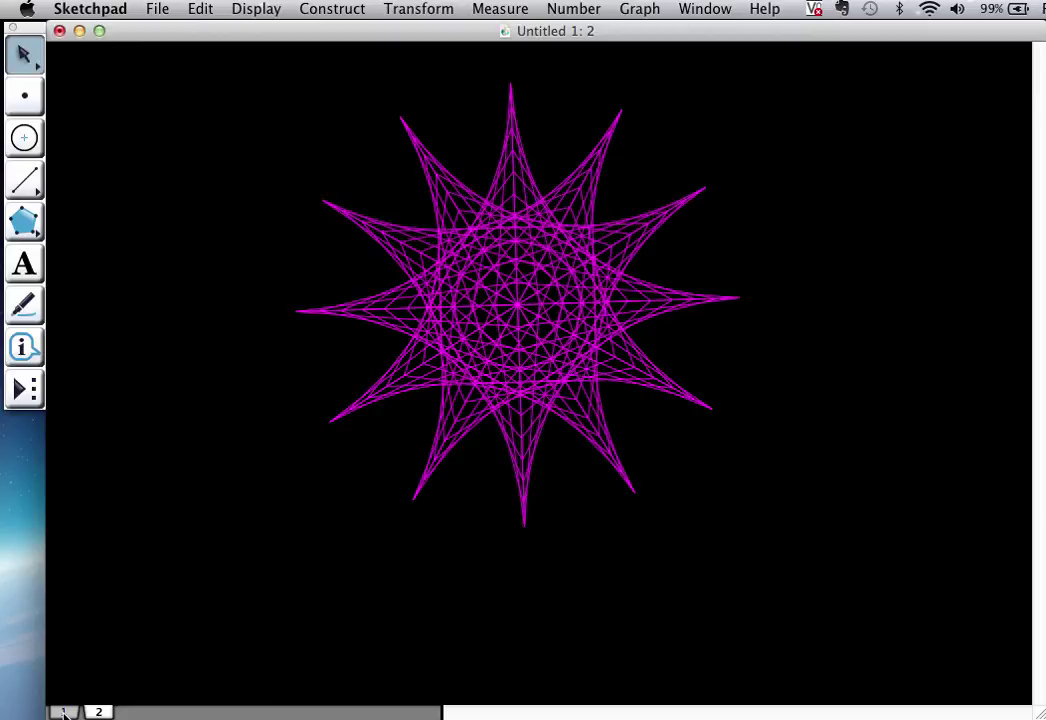
left_click(63, 712)
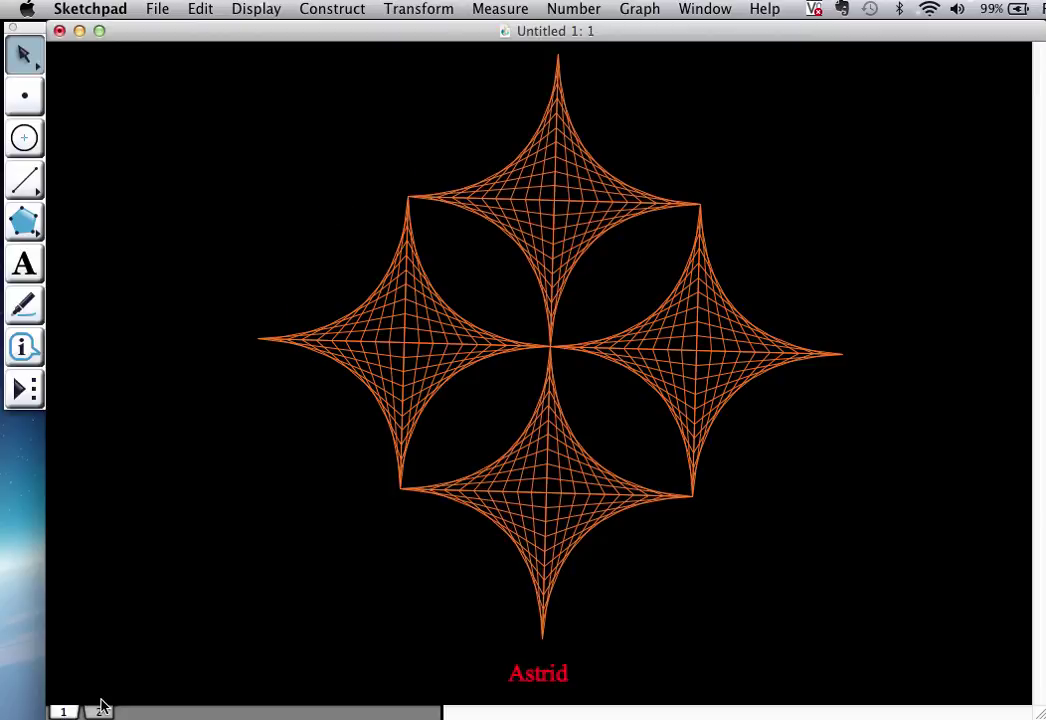
left_click(99, 712)
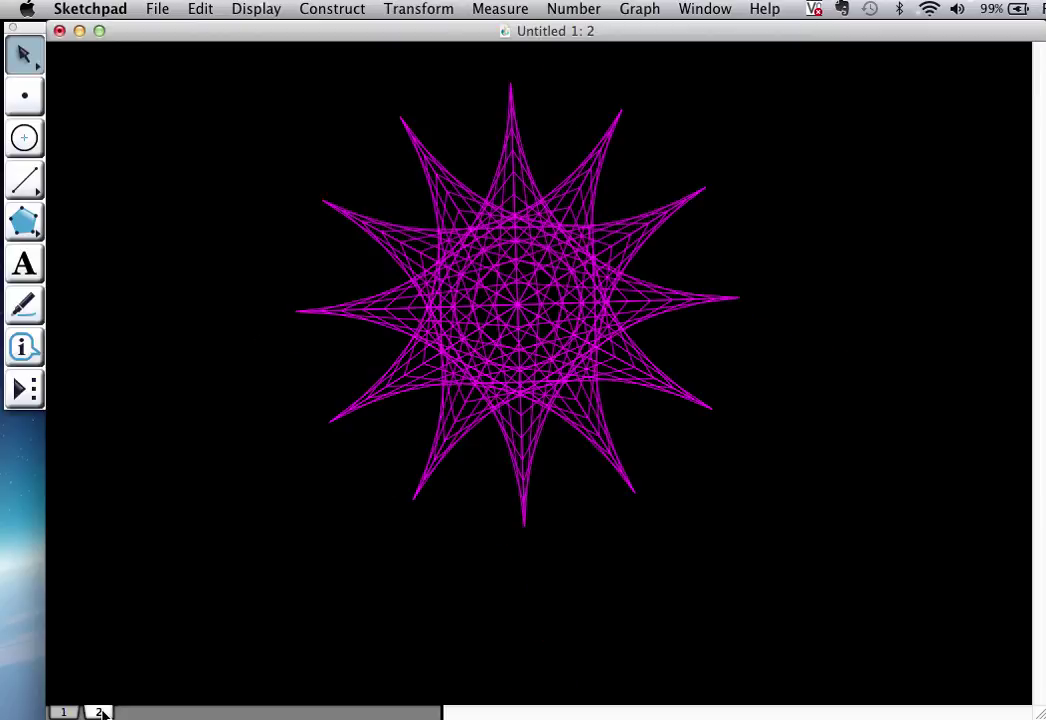